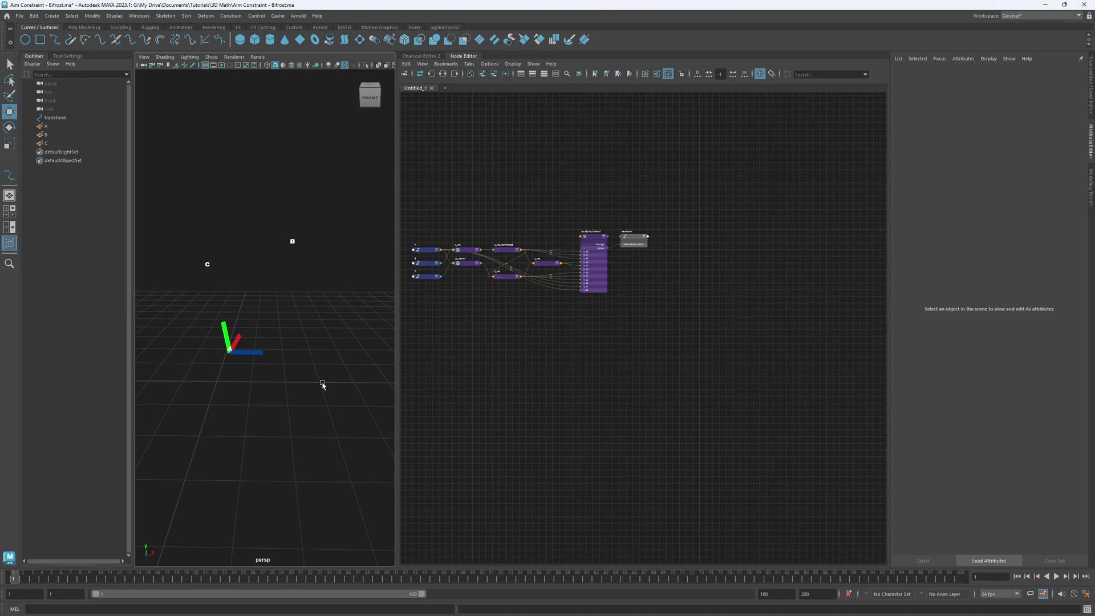
Select the transform axes object and show shape nodes in the Outliner.
scroll(524, 375, "up", 3)
middle_click_drag(523, 374, 591, 410, "alt")
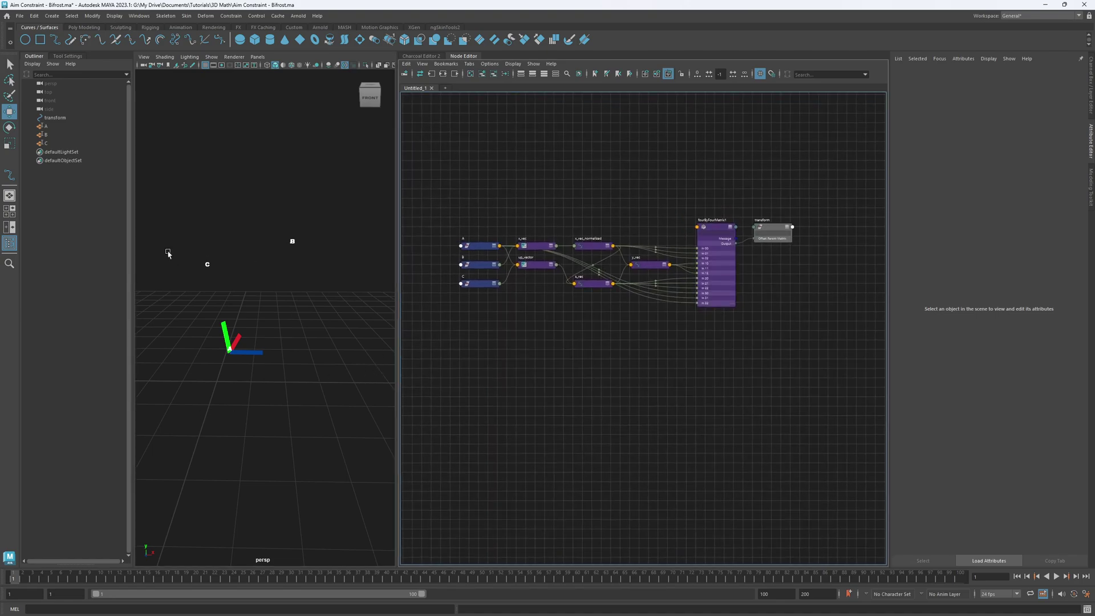
left_click_drag(302, 316, 273, 319, "alt")
left_click(215, 326)
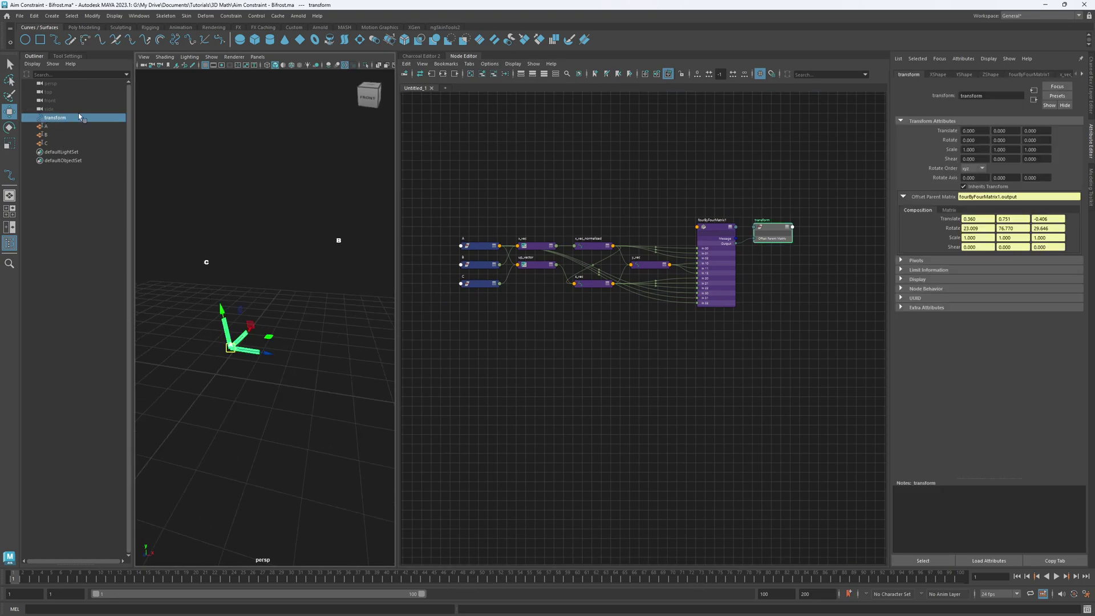
left_click(33, 63)
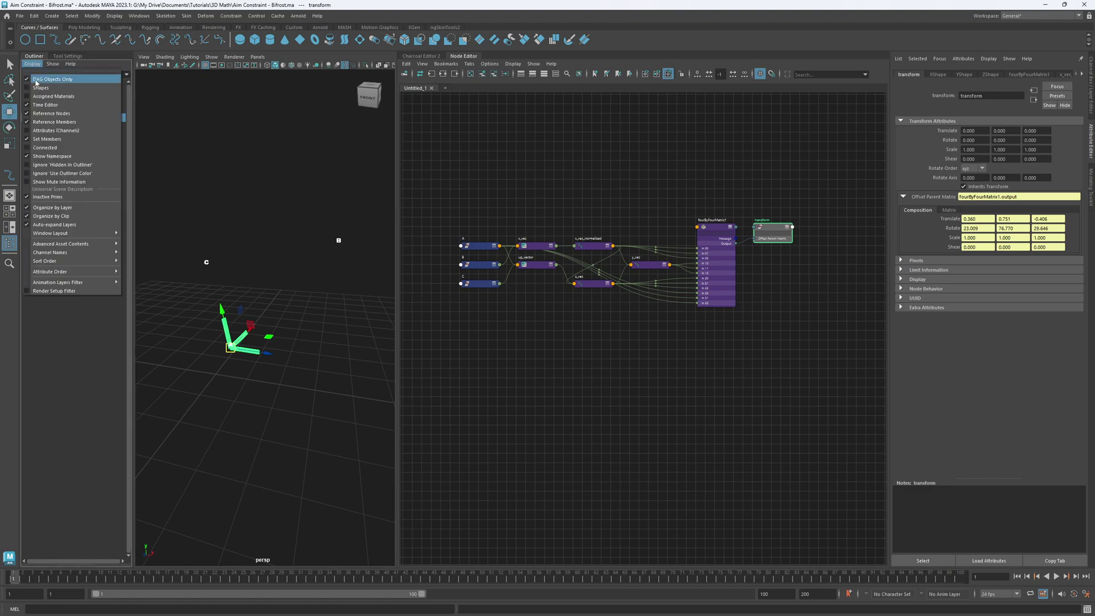
left_click(45, 80)
Inspect the Line Width attribute on the transform's ZShape curve.
left_click_drag(60, 127, 68, 144)
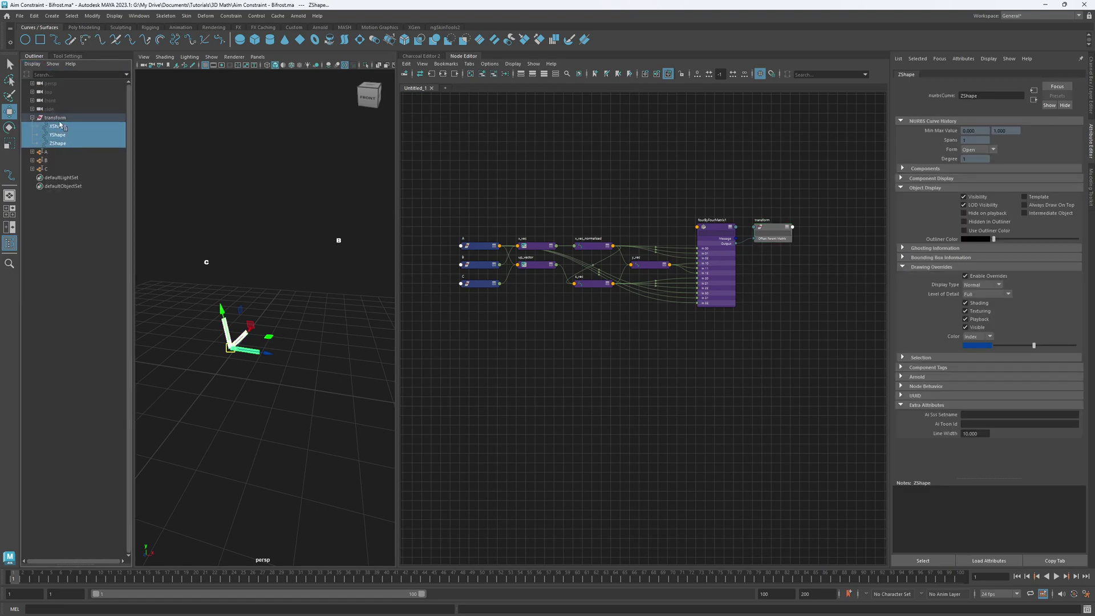
left_click(57, 143)
left_click(986, 435)
double_click(975, 434)
left_click(262, 213)
left_click_drag(255, 223, 246, 226, "alt")
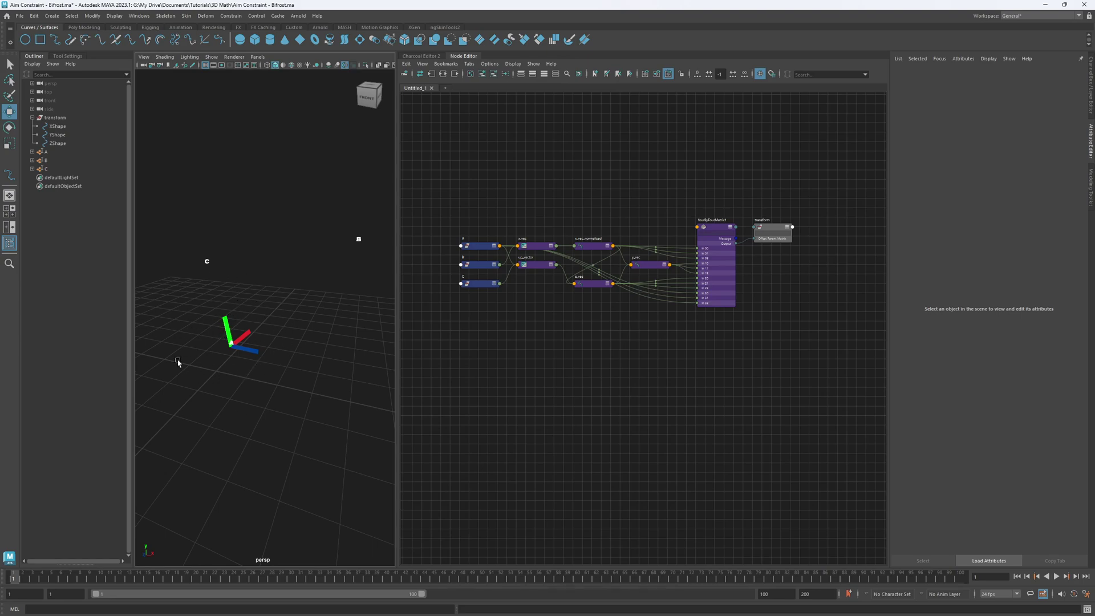
left_click_drag(282, 325, 203, 416, "alt")
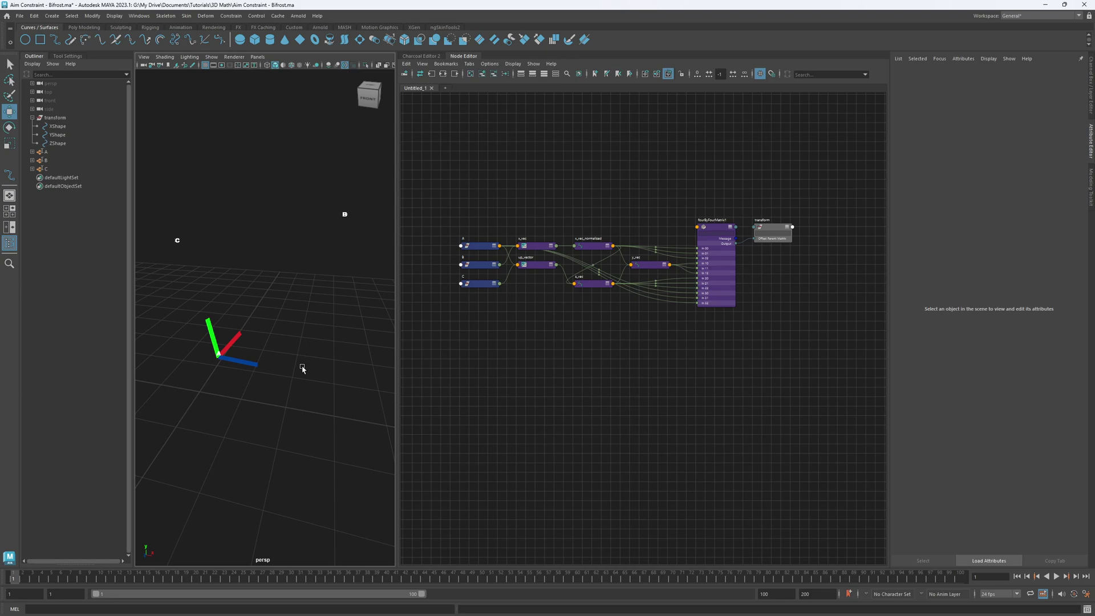
left_click(258, 363)
left_click_drag(246, 383, 147, 223, "alt")
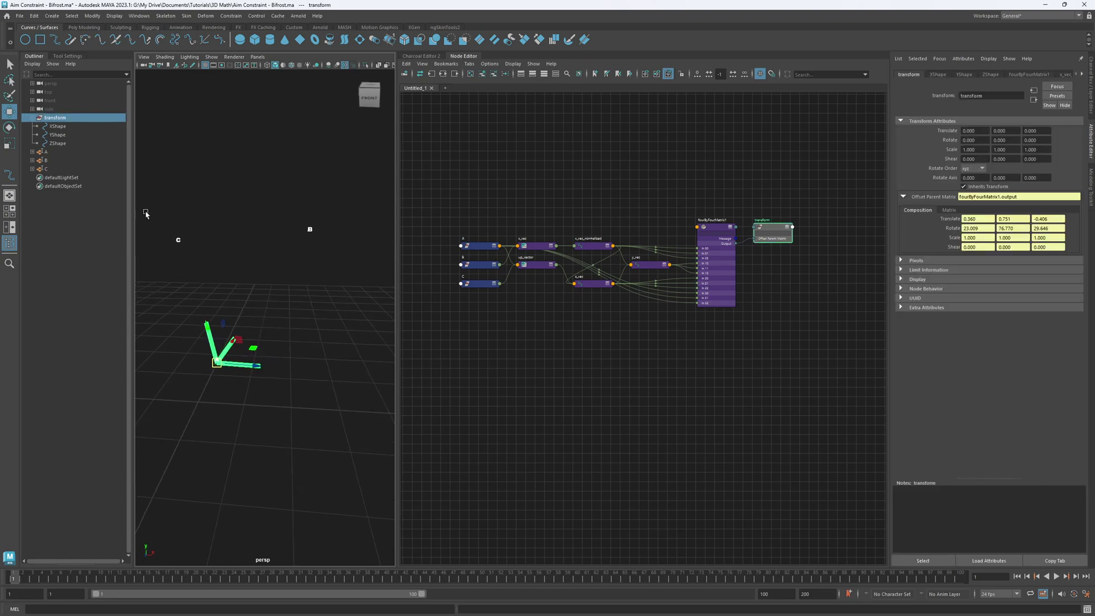
left_click(238, 254)
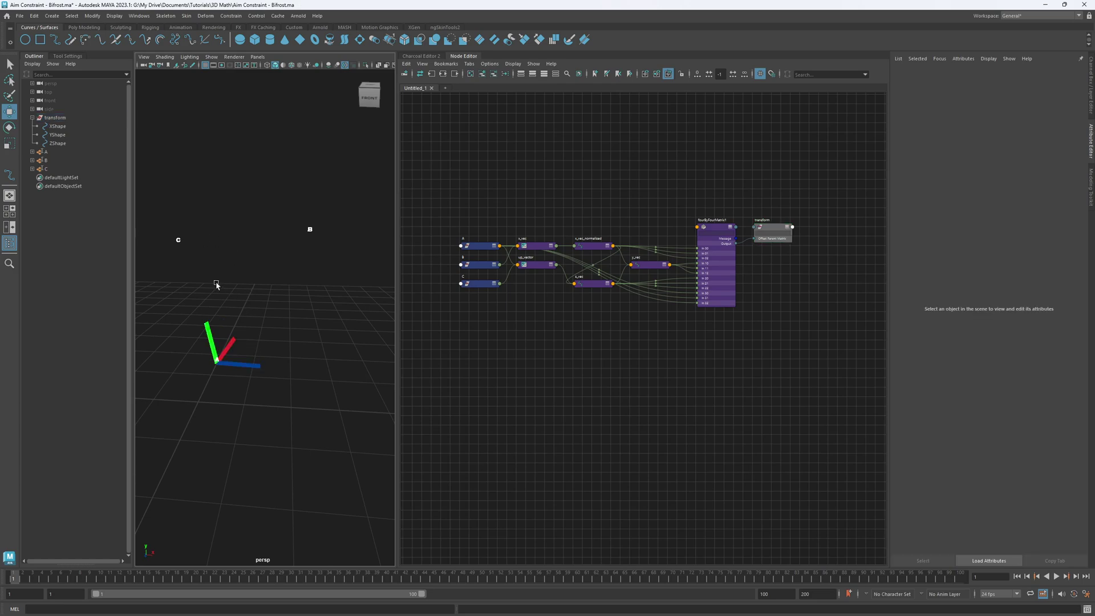
Delete the vector math nodes and fourByFourMatrix1 between the A, B, C nodes and the transform node.
left_click_drag(297, 332, 277, 337, "alt")
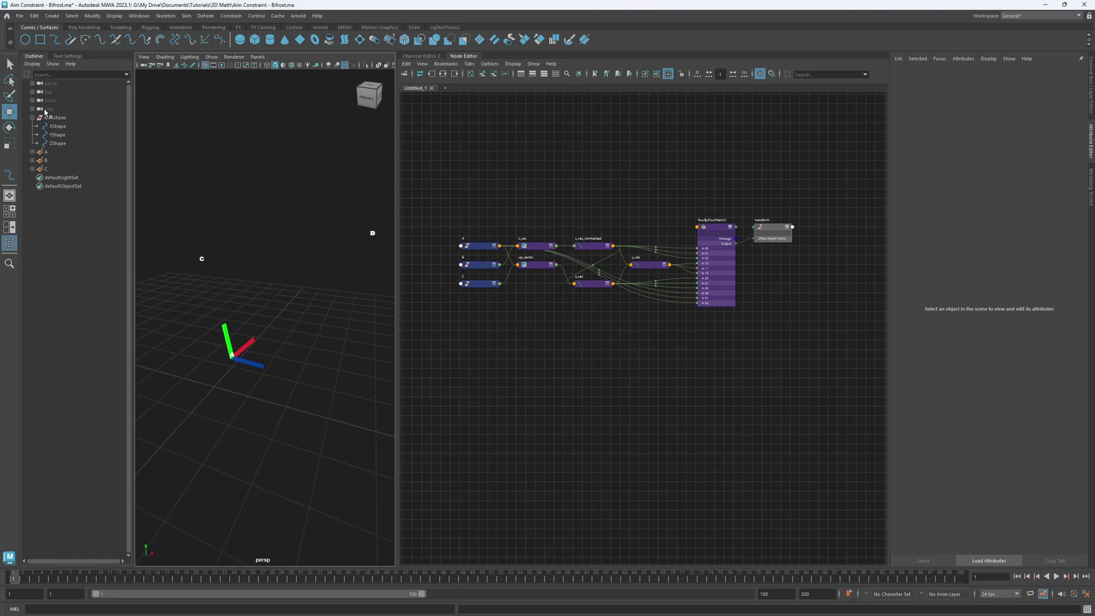
mouse_move(526, 172)
left_mouse_down()
mouse_move(733, 344)
mouse_move(525, 177)
left_mouse_up()
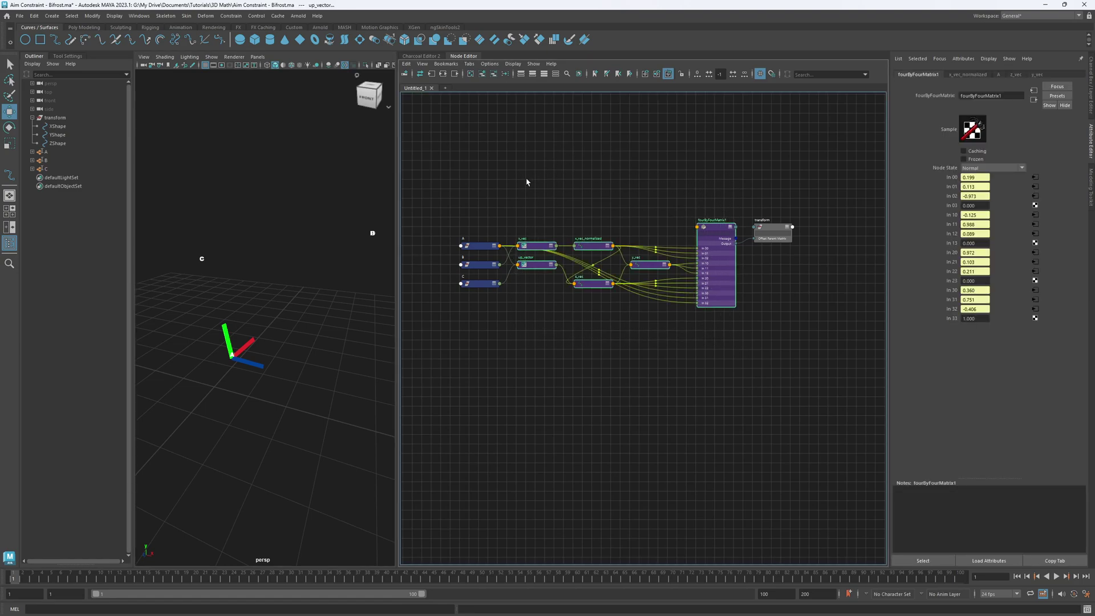
key("Delete")
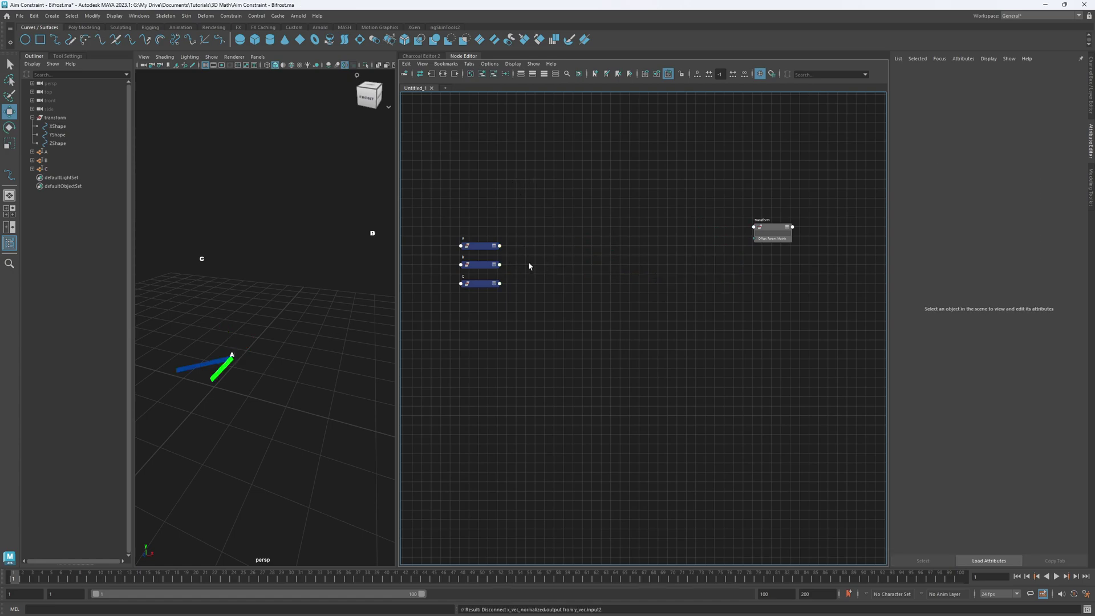
Set the first row of the transform's Offset Parent Matrix to 1, 0, 0, 0.
left_click(781, 240)
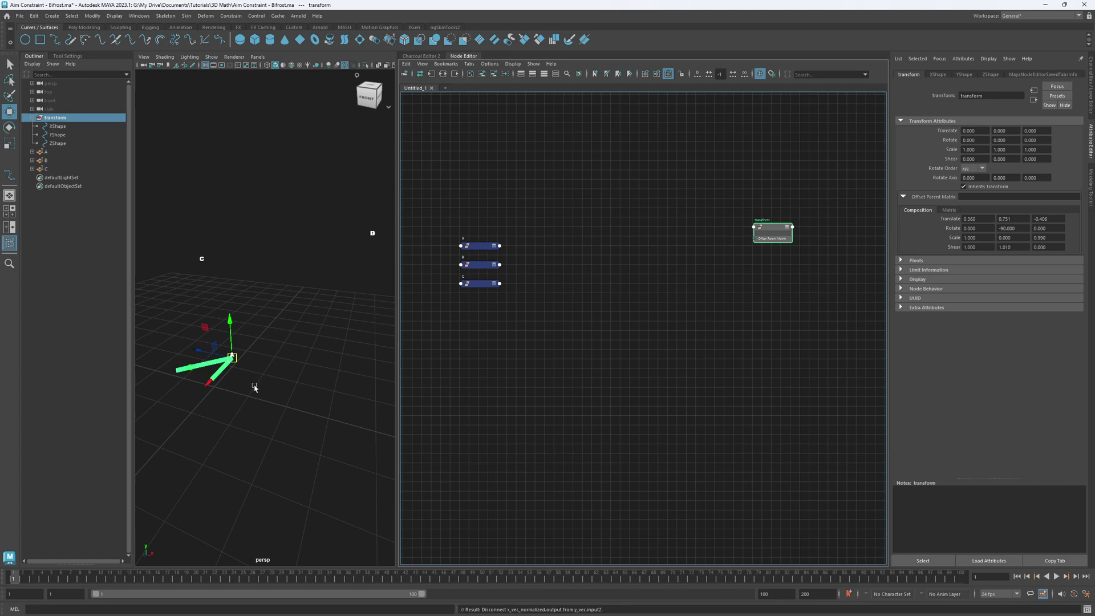
left_click_drag(988, 219, 891, 217)
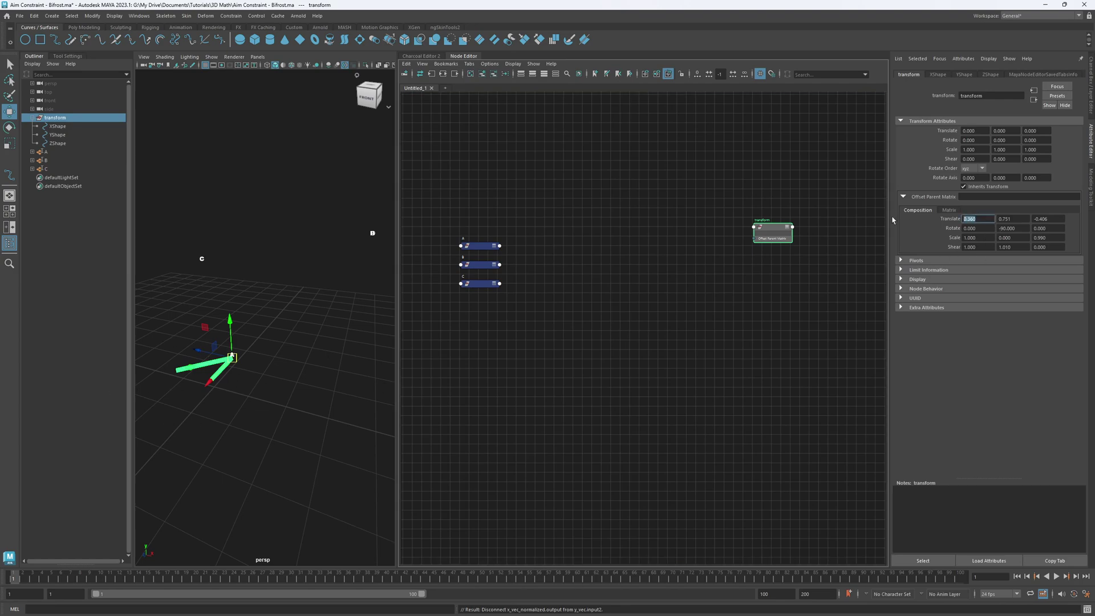
left_click(954, 209)
left_click_drag(980, 219, 919, 218)
type("1")
key("Tab")
key("Tab")
type("0")
key("Tab")
type("0")
key("Tab")
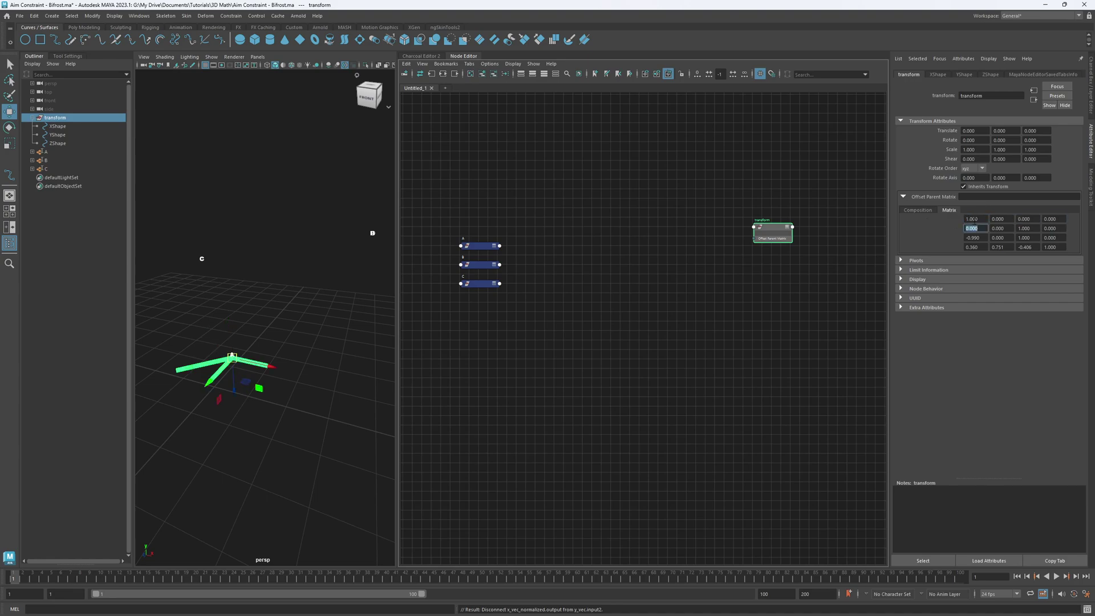
Set the second row of the transform's Offset Parent Matrix to 0, 1, 0, 0.
key("Tab")
type("1")
key("Tab")
type("0")
key("Tab")
type("0")
key("Tab")
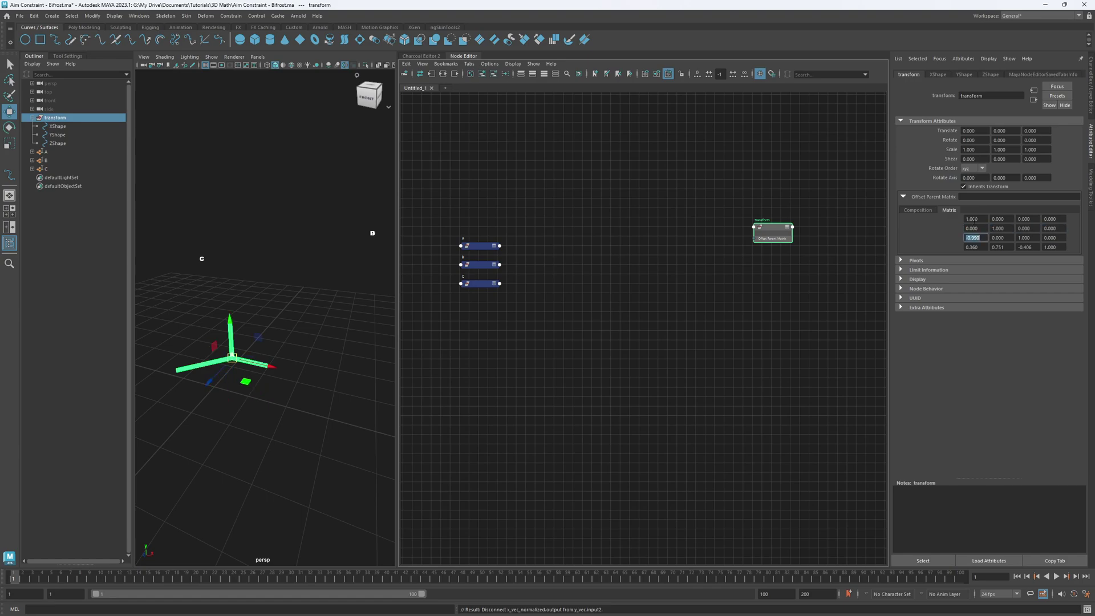
Set the third row of the transform's Offset Parent Matrix to 0, 0, 1, 0.
type("0")
key("Tab")
type("0")
key("Tab")
key("Tab")
type("0")
key("Tab")
Set the first three values in the fourth row of the Offset Parent Matrix to 0.
type("0")
key("Tab")
type("0")
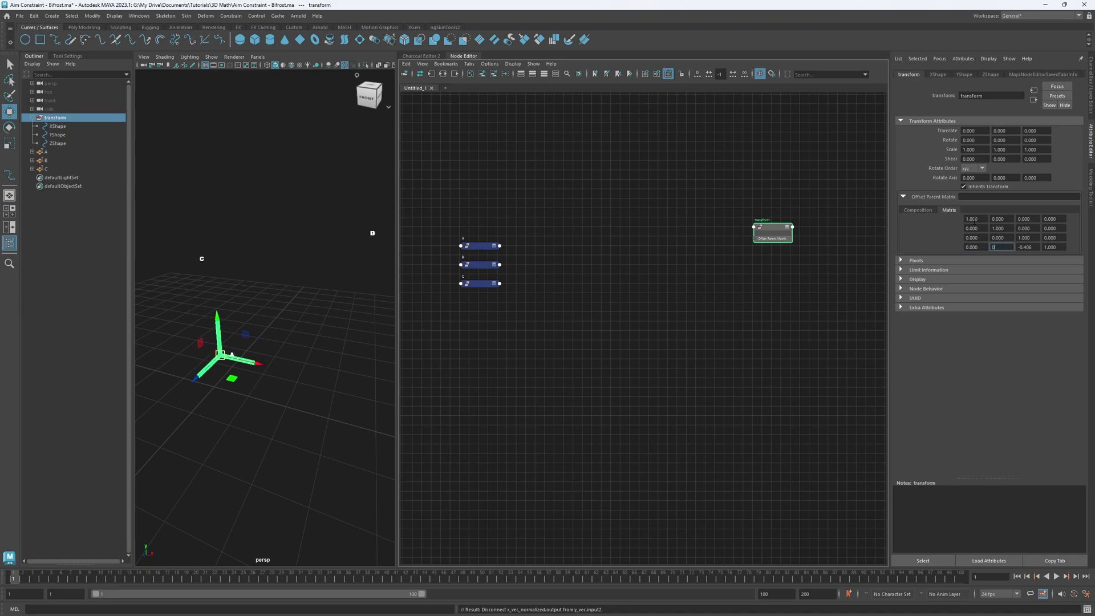
key("Tab")
type("0")
key("Tab")
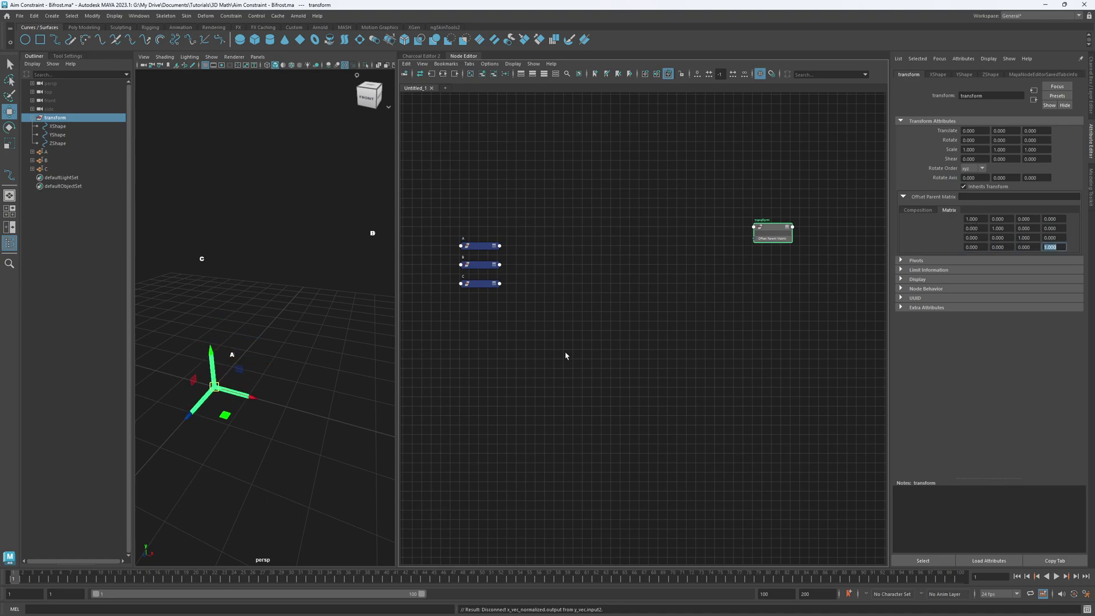
Hide the shape nodes in the Outliner.
left_click_drag(361, 361, 208, 329, "alt")
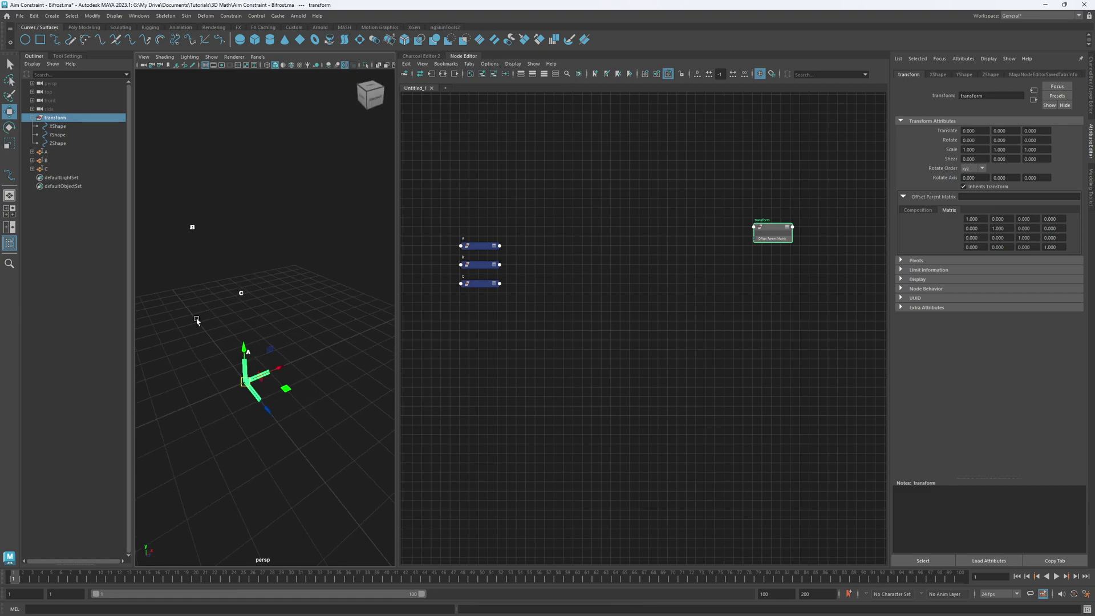
left_click(32, 63)
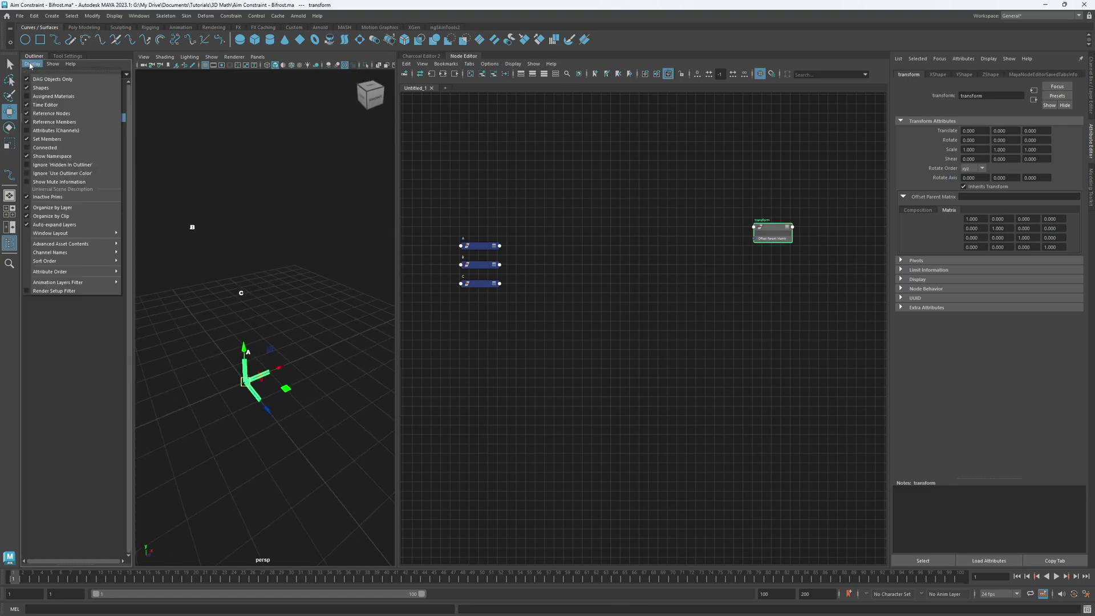
left_click(43, 90)
Move locator B in the viewport to the opposite side of locators A and C.
left_click(173, 215)
left_click_drag(176, 219, 207, 242)
middle_click_drag(214, 301, 371, 354)
left_click_drag(373, 357, 300, 346, "alt")
left_click_drag(194, 265, 278, 233)
key("ctrl+z")
left_click_drag(258, 326, 359, 335, "alt")
left_click_drag(285, 292, 217, 272)
key("ctrl+z")
left_click_drag(303, 295, 248, 314)
left_click_drag(271, 203, 307, 237)
left_click_drag(289, 220, 322, 237)
left_click_drag(341, 302, 325, 269, "alt")
Move the transform node closer to the A, B and C nodes in the Node Editor.
left_click(648, 232)
scroll(658, 238, "up", 3)
left_click_drag(802, 244, 555, 288)
middle_click_drag(512, 288, 663, 286, "alt")
left_click_drag(712, 283, 733, 274)
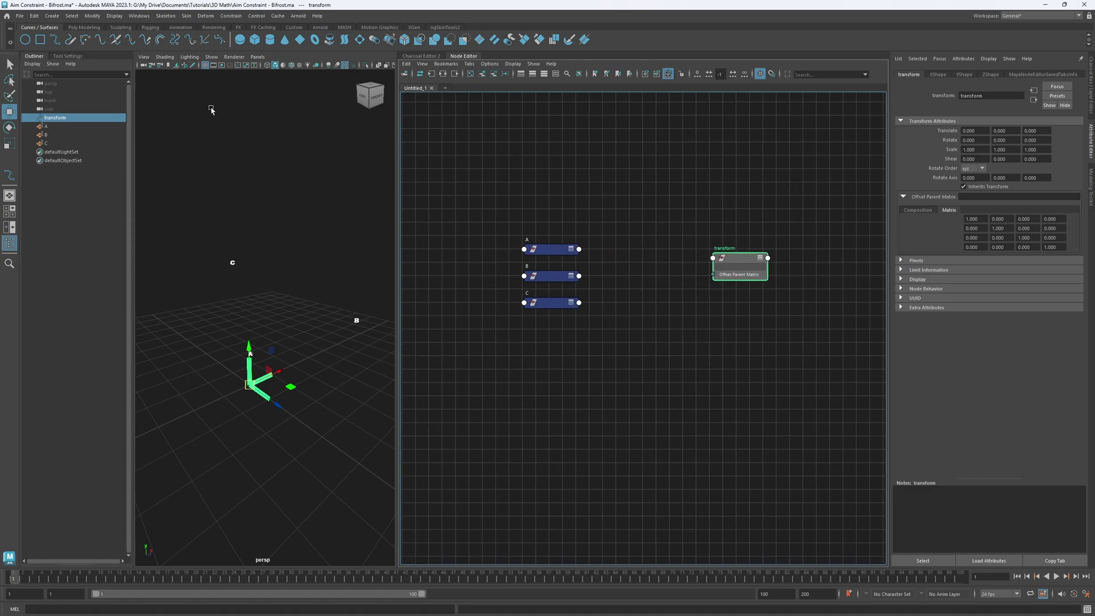
Open the Bifrost Graph Editor, create a new graph and select its object in the scene.
left_click(230, 142)
left_click(114, 15)
left_click(140, 16)
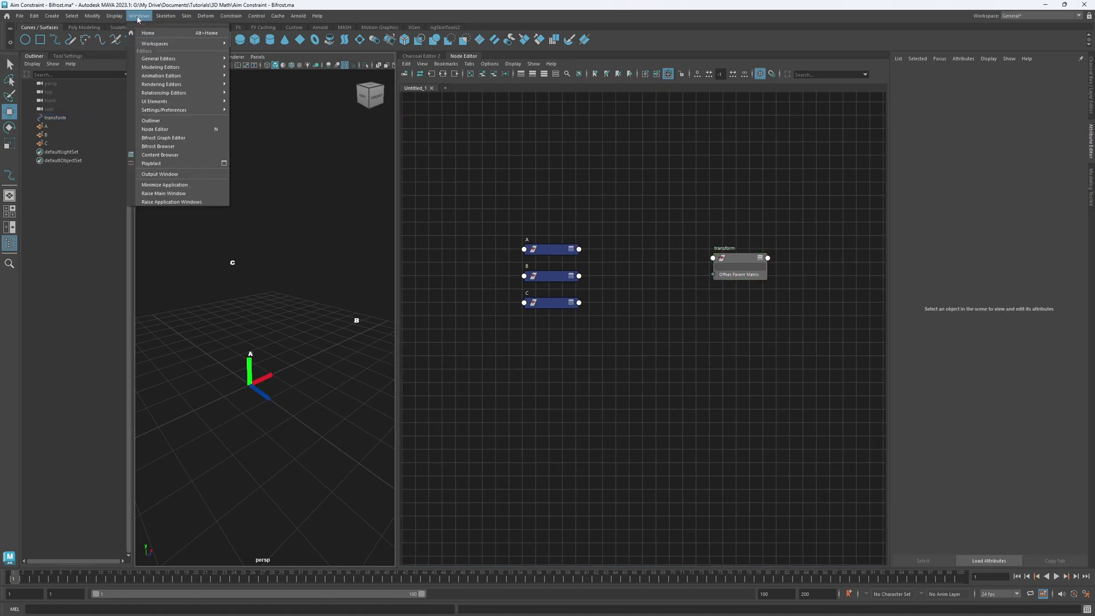
left_click(180, 139)
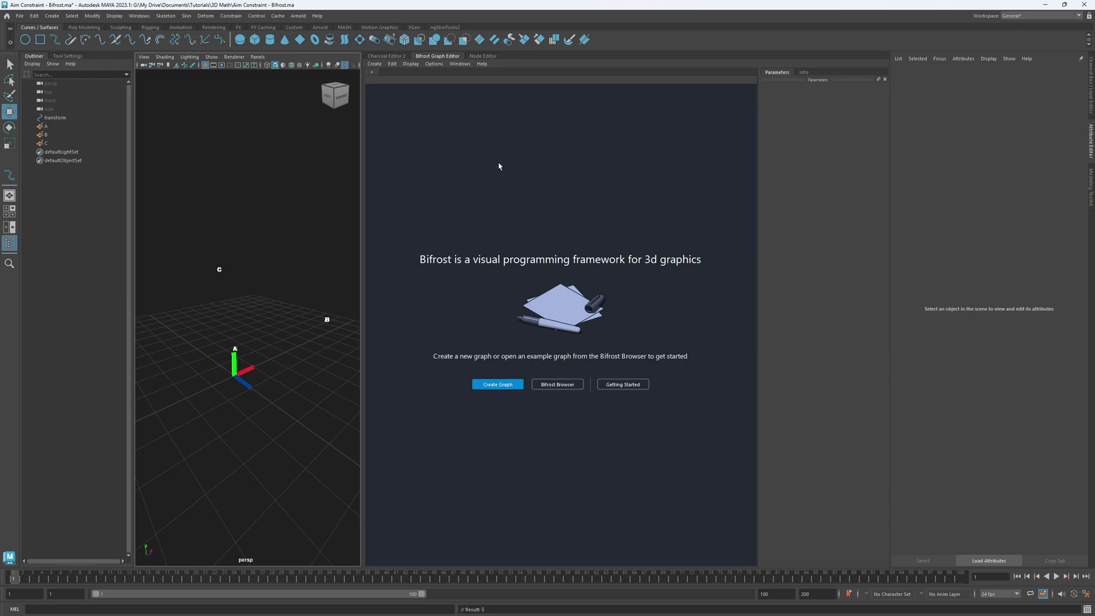
left_click(502, 383)
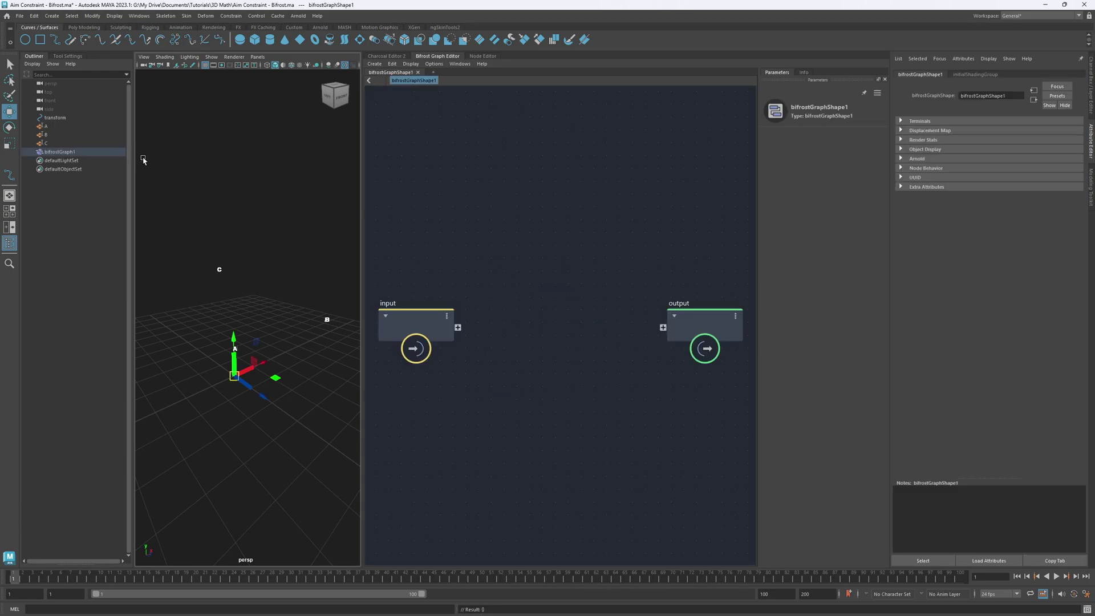
left_click(60, 152)
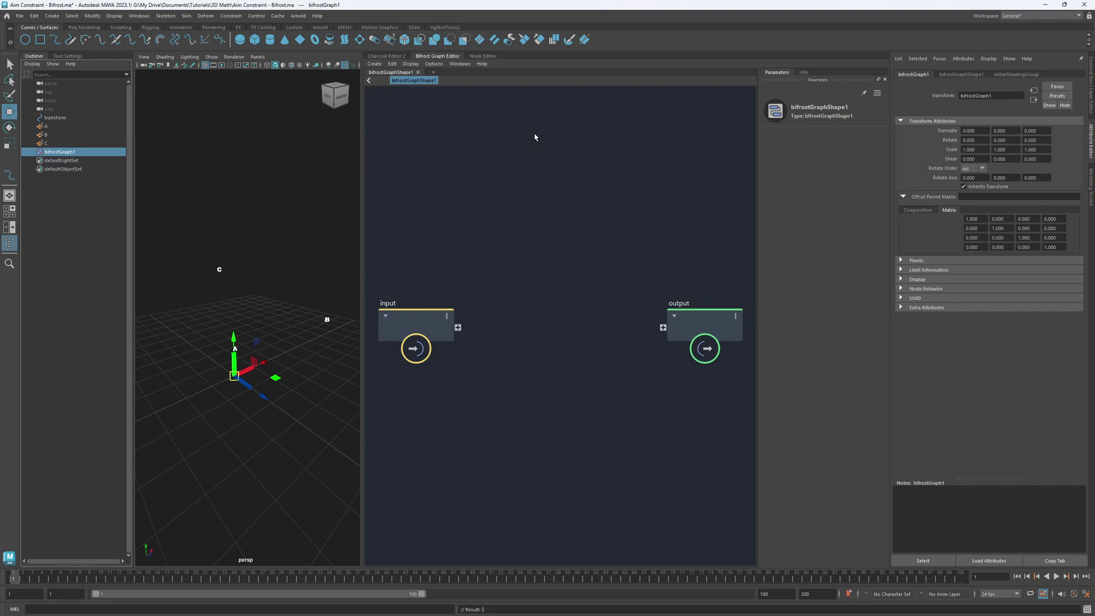
Switch to the Node Editor and arrange the bifrostGraph1 node between the A, B, C nodes and the transform node.
left_click(391, 64)
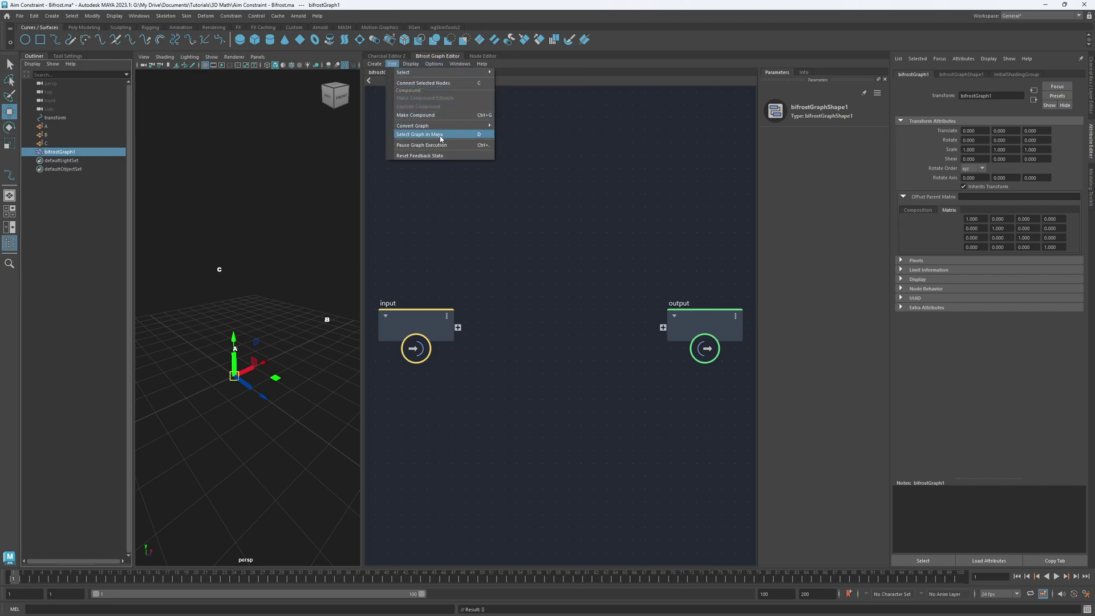
mouse_move(403, 65)
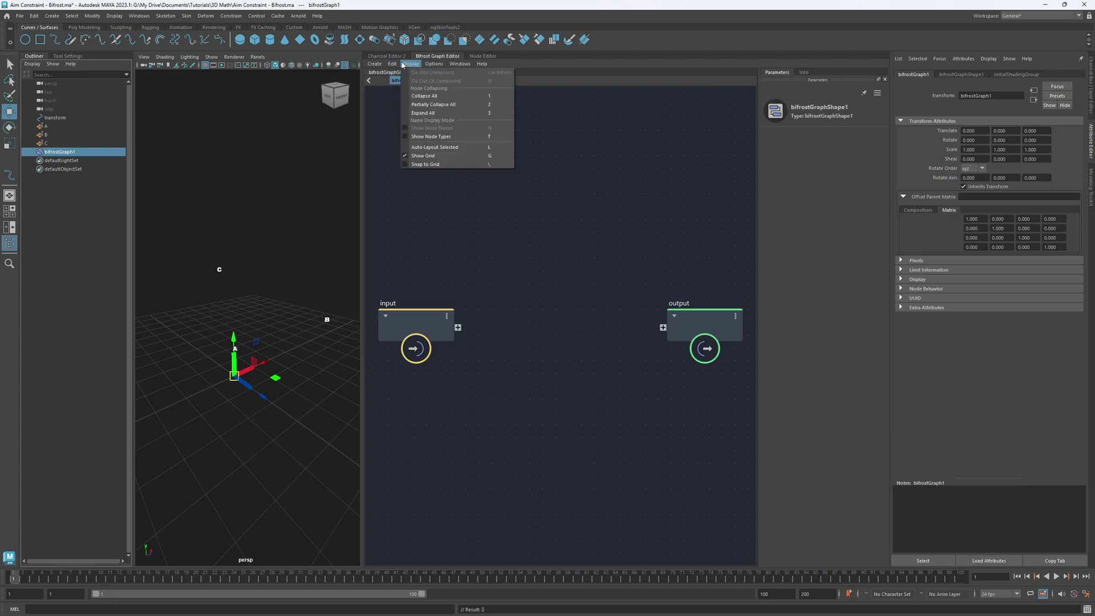
double_click(483, 56)
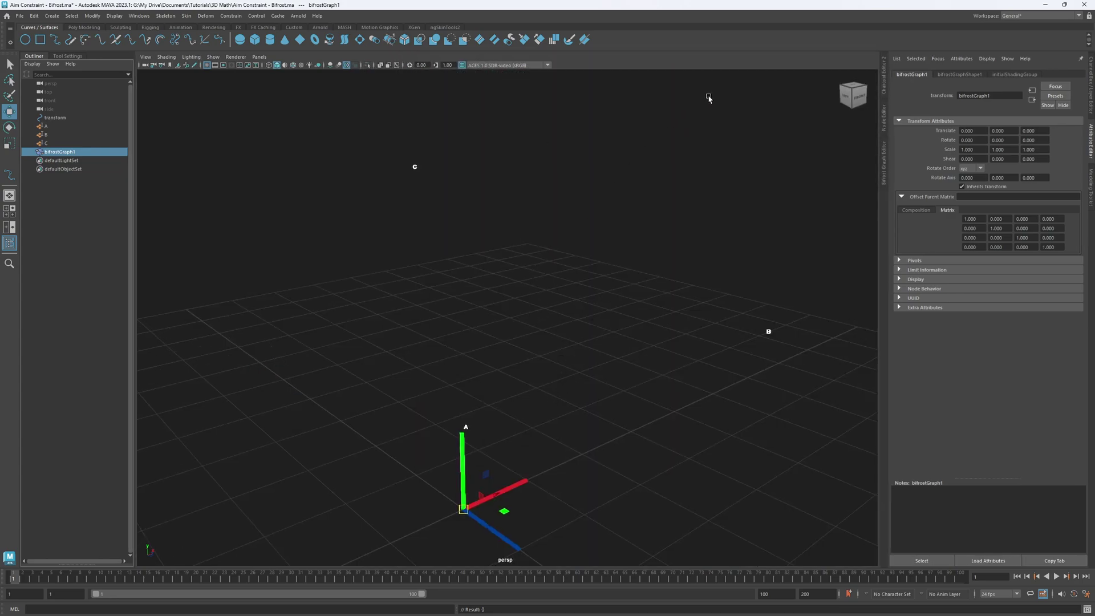
left_click(885, 122)
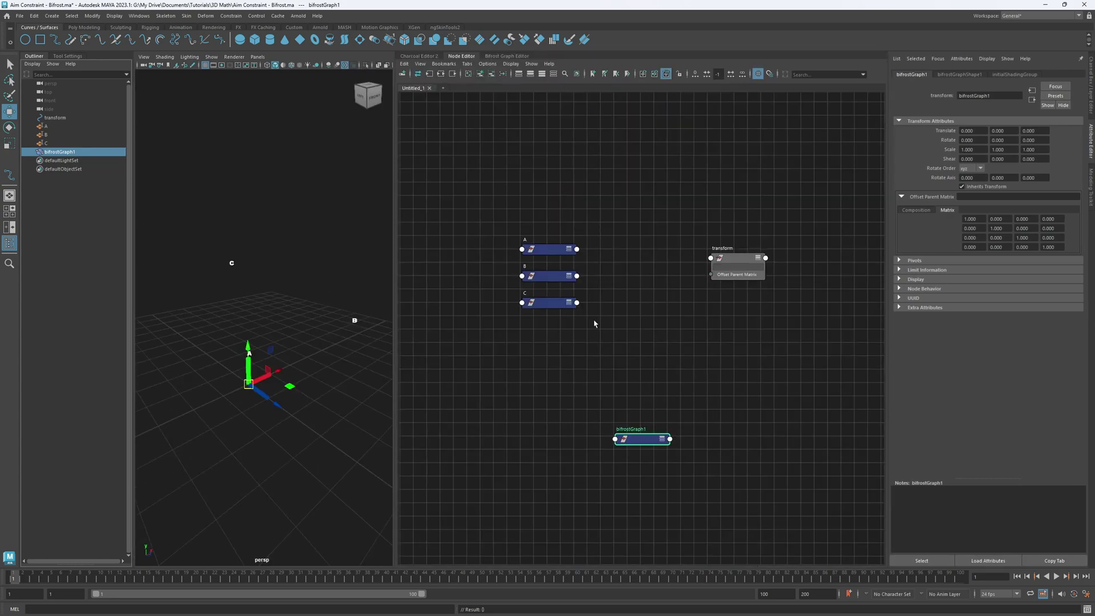
left_click_drag(627, 441, 633, 287)
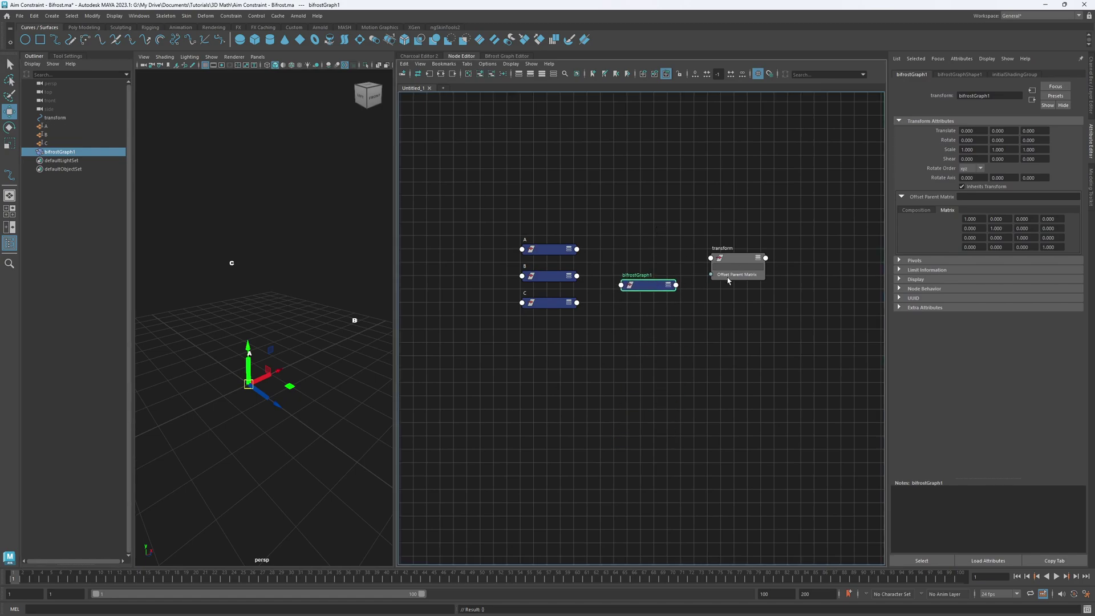
left_click_drag(728, 281, 756, 276)
left_click_drag(651, 286, 652, 278)
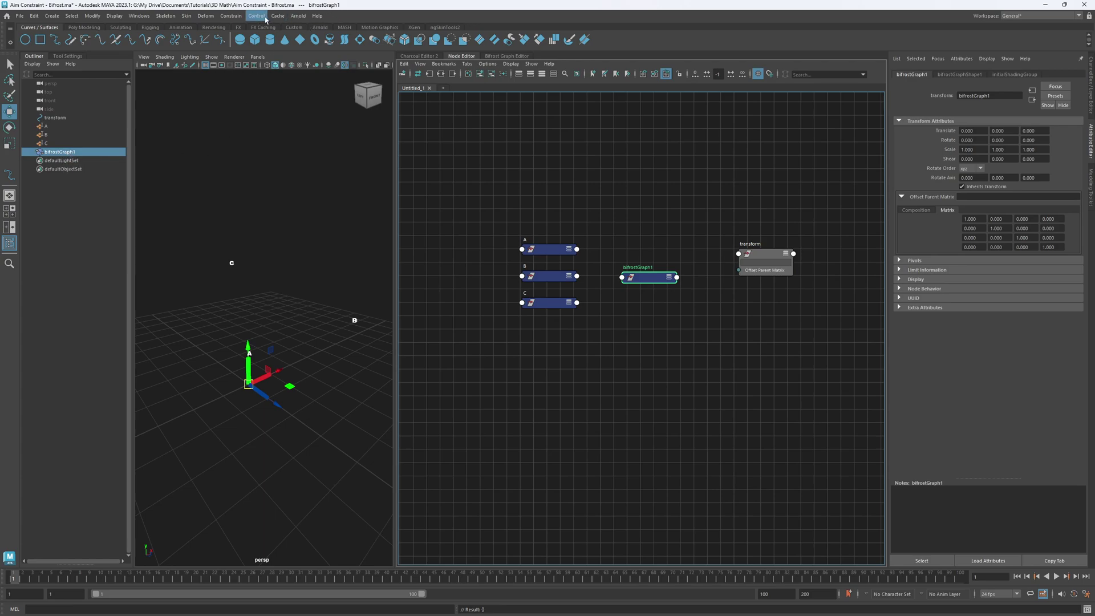
Convert the BifrostGraphShape to a BifrostBoard DG node and return to the Node Editor.
left_click(505, 56)
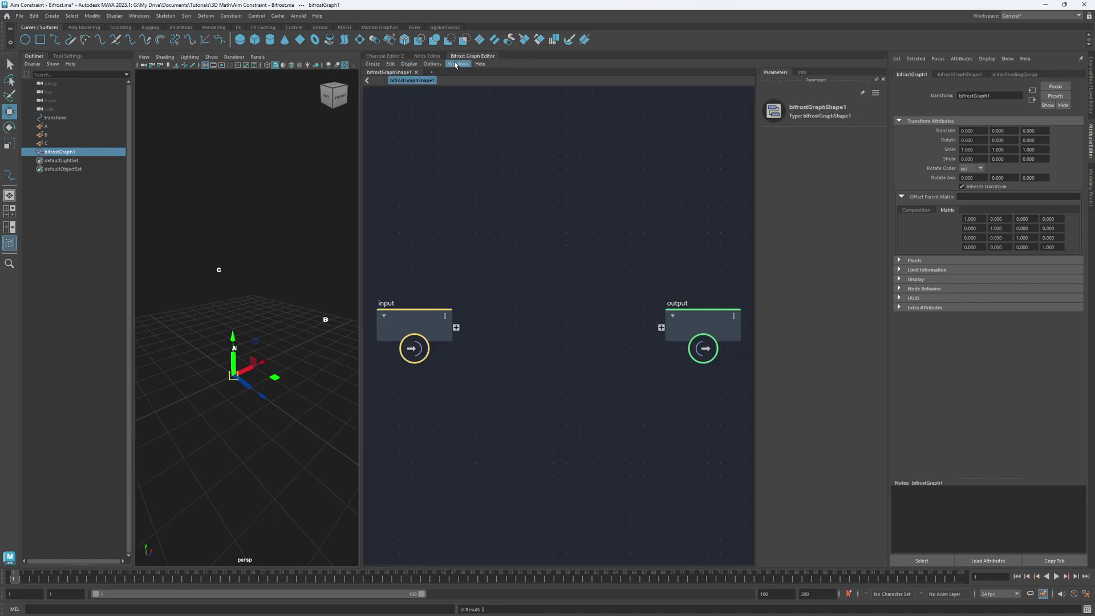
left_click(390, 63)
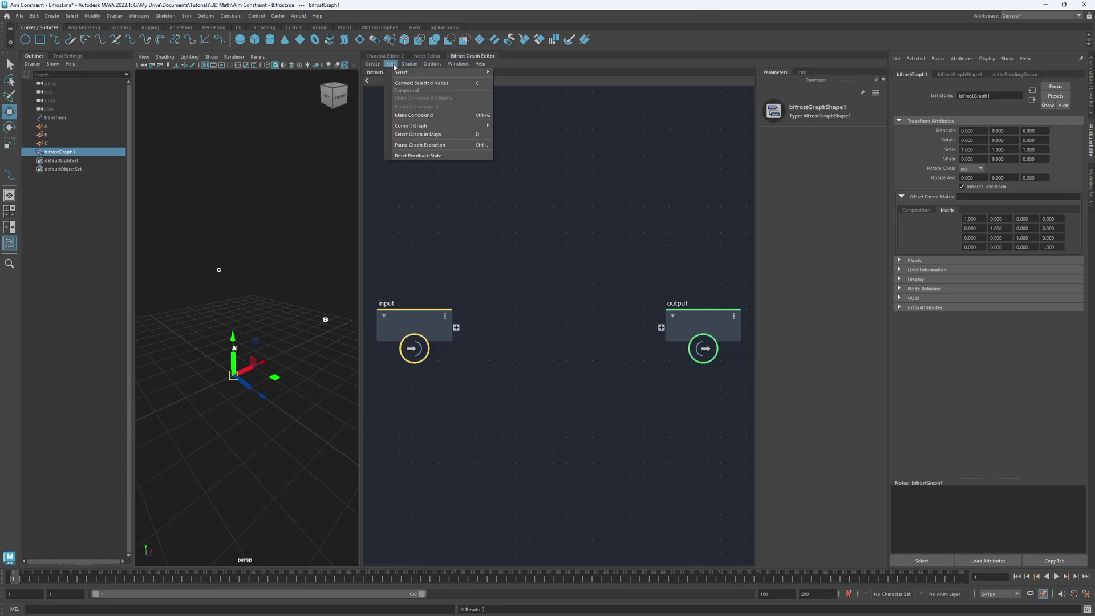
mouse_move(415, 130)
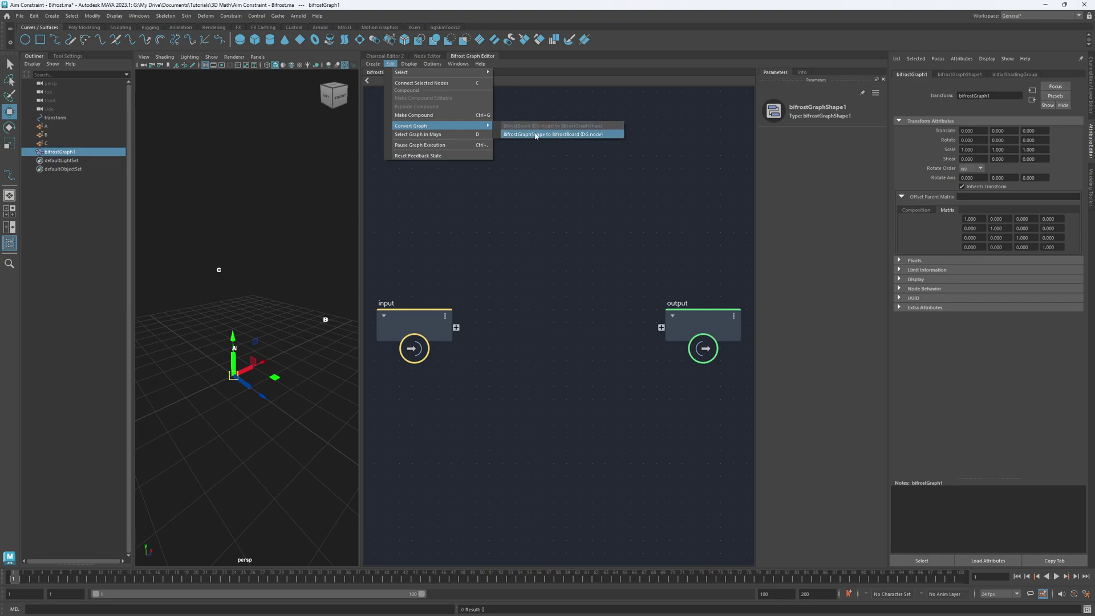
left_click(572, 136)
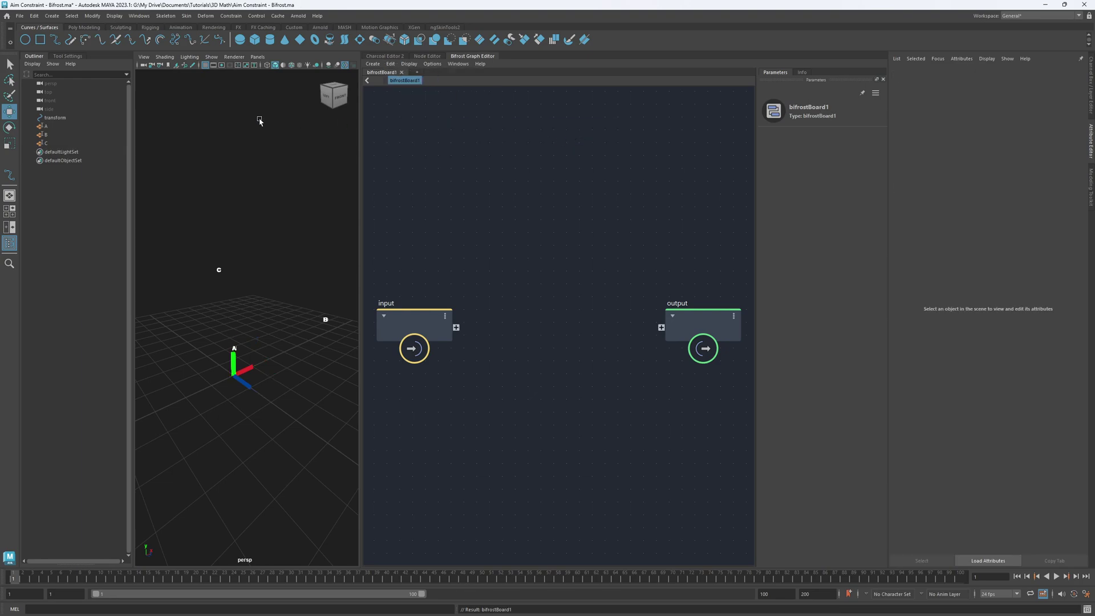
left_click(429, 57)
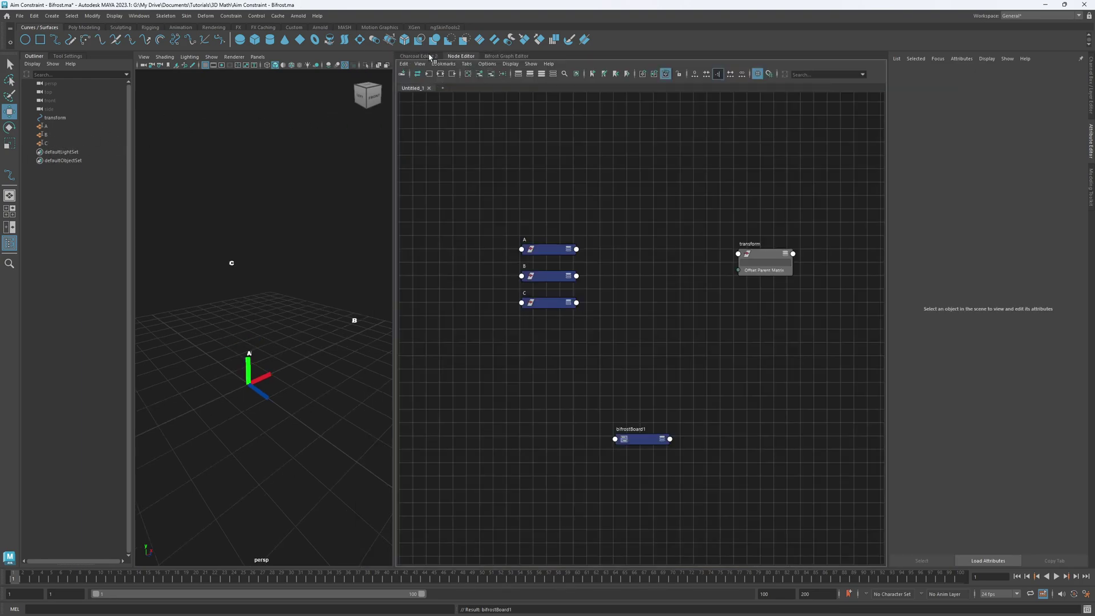
Place the bifrostBoard1 node between the A, B, C nodes and the transform node, and rename it aimConstraint.
left_click_drag(632, 444, 642, 272)
scroll(697, 266, "up", 3)
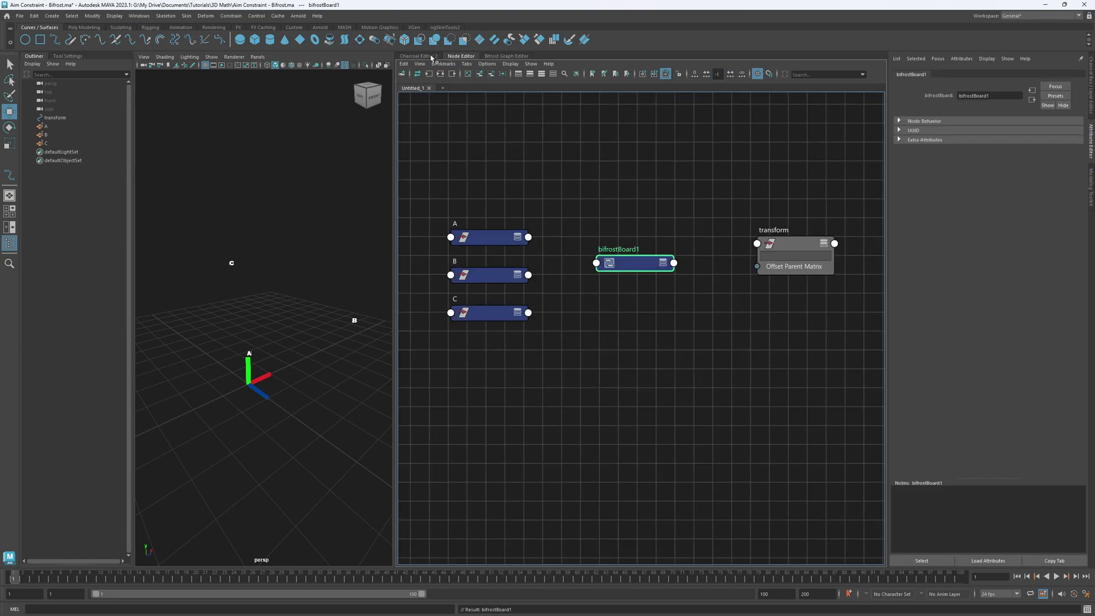
double_click(624, 251)
type("aimCon")
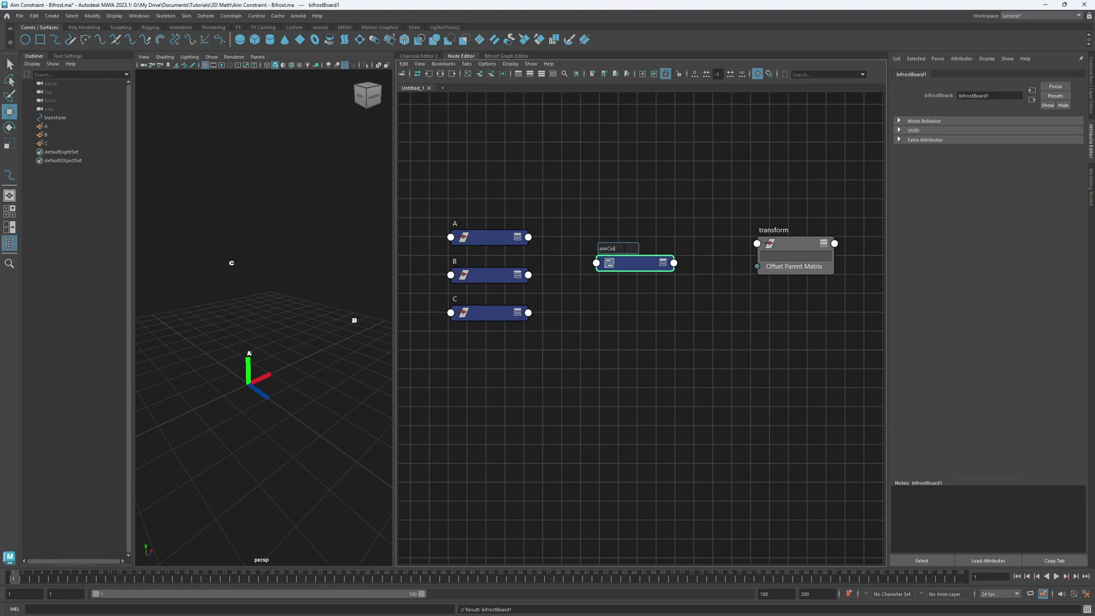
type("straint")
key("Return")
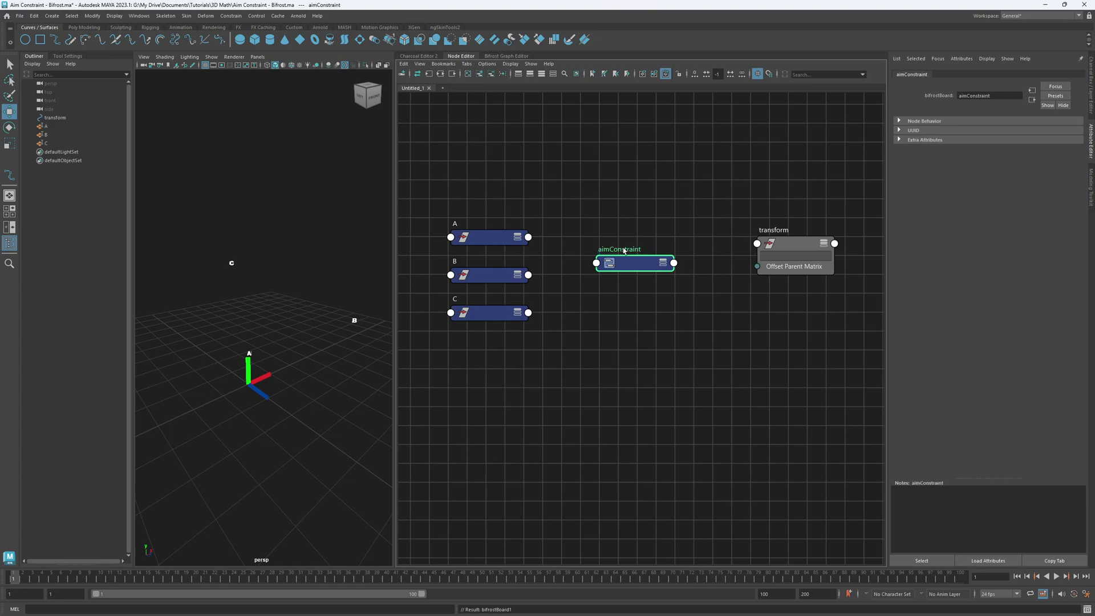
left_click_drag(628, 264, 632, 259)
Show the aimConstraint graph in the Bifrost Graph Editor and move its input and output nodes higher in the graph.
left_click(505, 56)
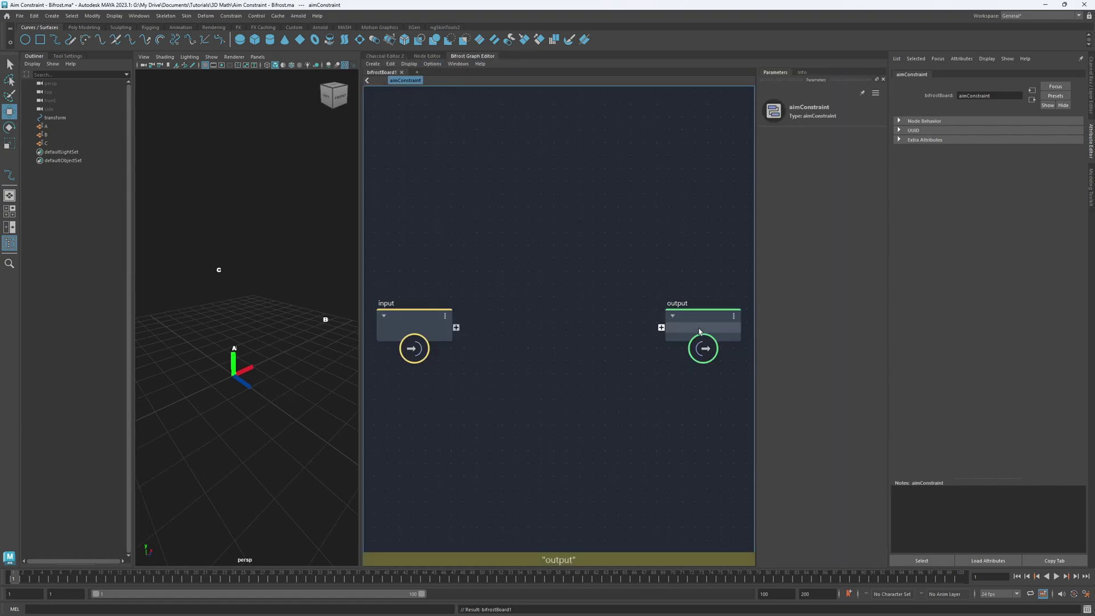
left_click_drag(700, 330, 717, 315)
left_click_drag(409, 323, 402, 318)
left_click_drag(707, 311, 714, 292)
left_click_drag(408, 322, 405, 283)
Expand the aimConstraint node's attribute display in the Node Editor and return to its Bifrost graph.
left_click(427, 56)
key("3")
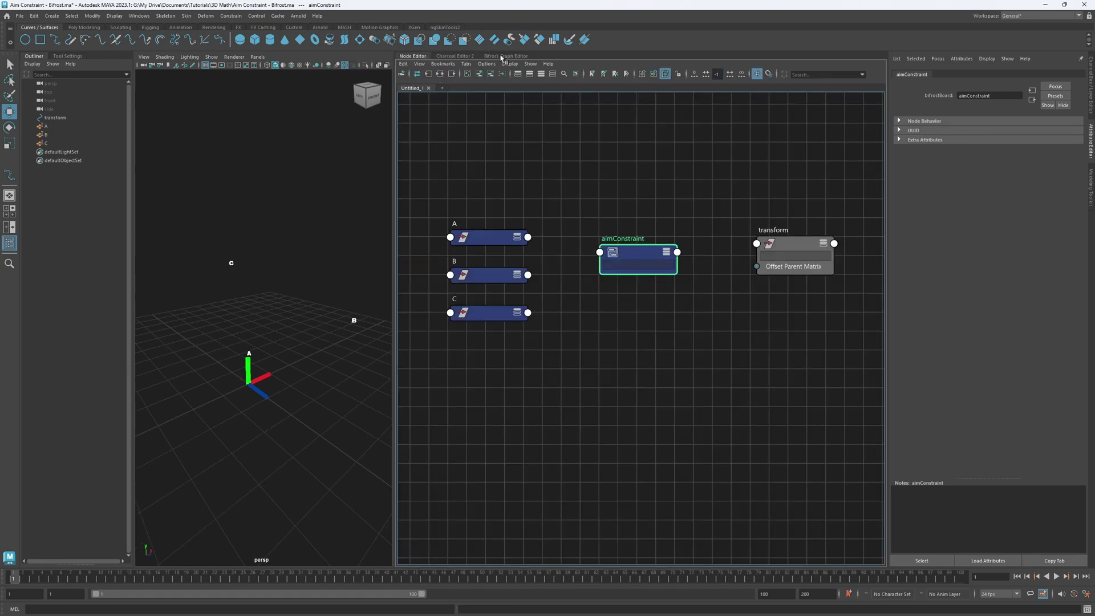
left_click(506, 56)
middle_click_drag(535, 252, 504, 254, "alt")
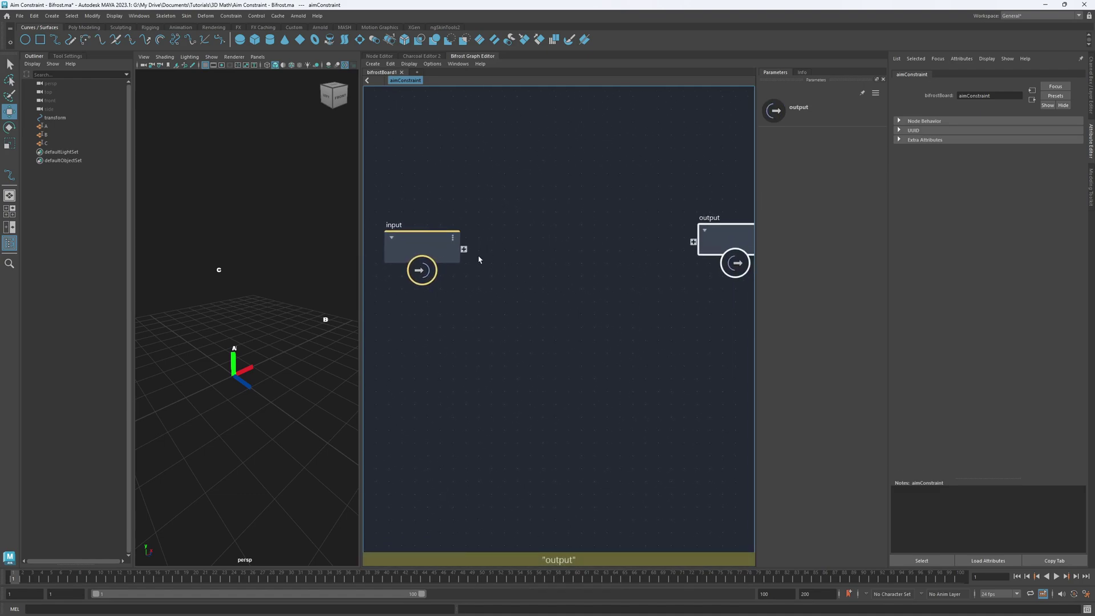
Try adding a multiply node between the input and output nodes and feeding it from the input node, and delete it.
left_click(452, 239)
left_click(508, 205)
right_click(522, 235)
key("Tab")
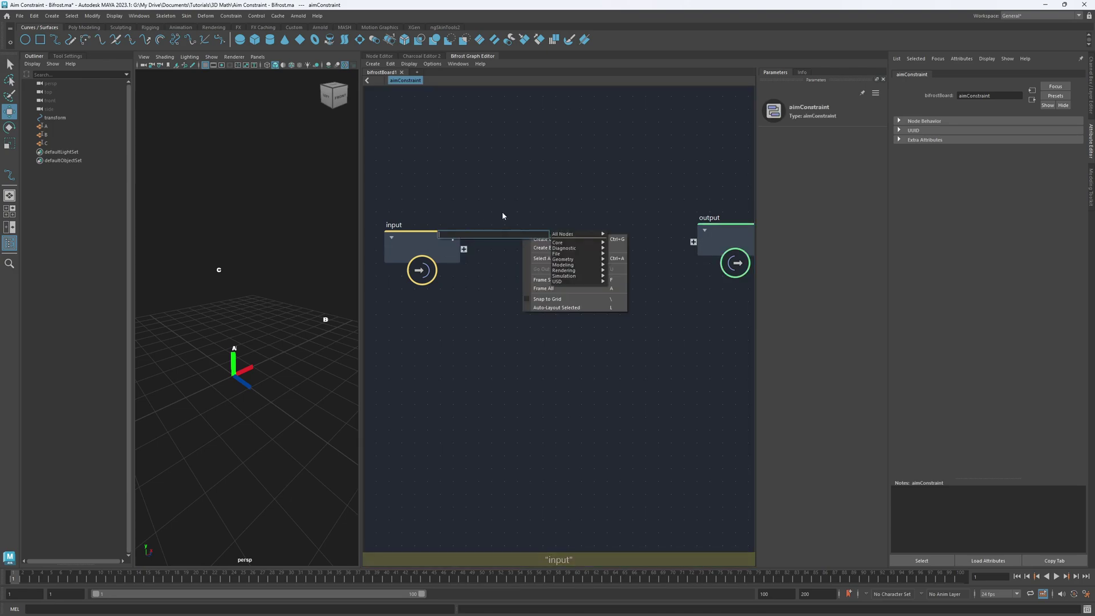
type("mu")
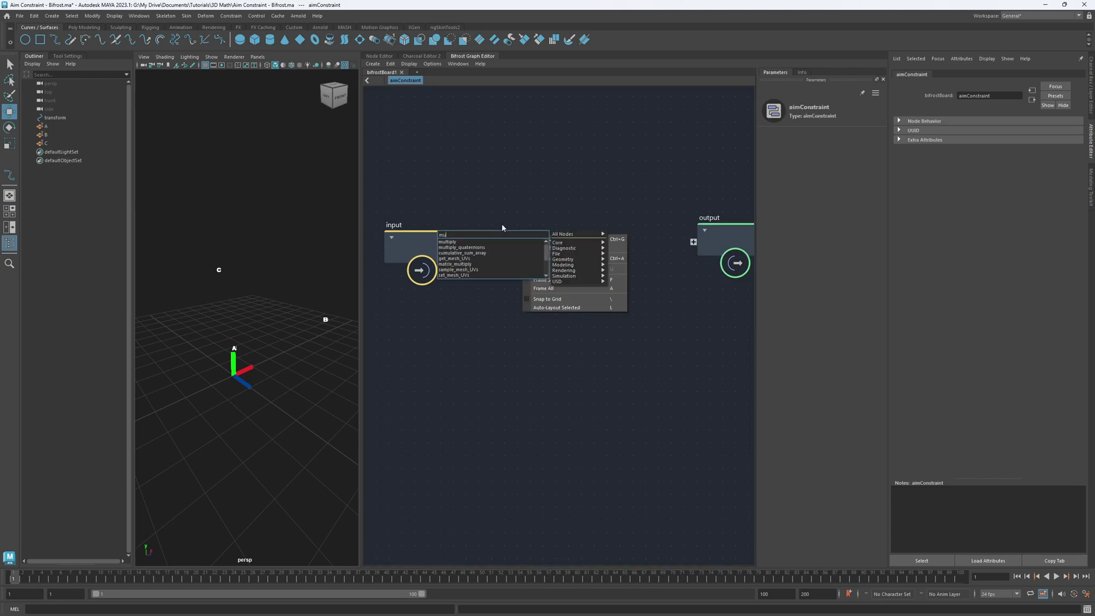
left_click(468, 244)
left_click_drag(518, 270, 552, 211)
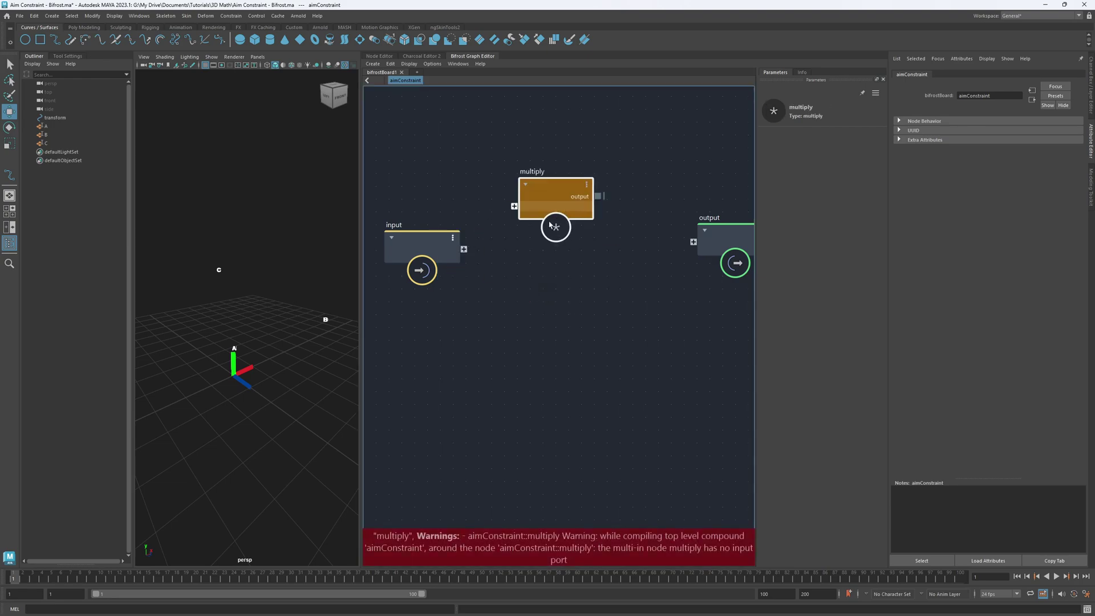
left_click_drag(464, 249, 514, 215)
key("Delete")
Add a new port to the graph's input node and rename it A.
left_click_drag(463, 249, 430, 251)
right_click(450, 250)
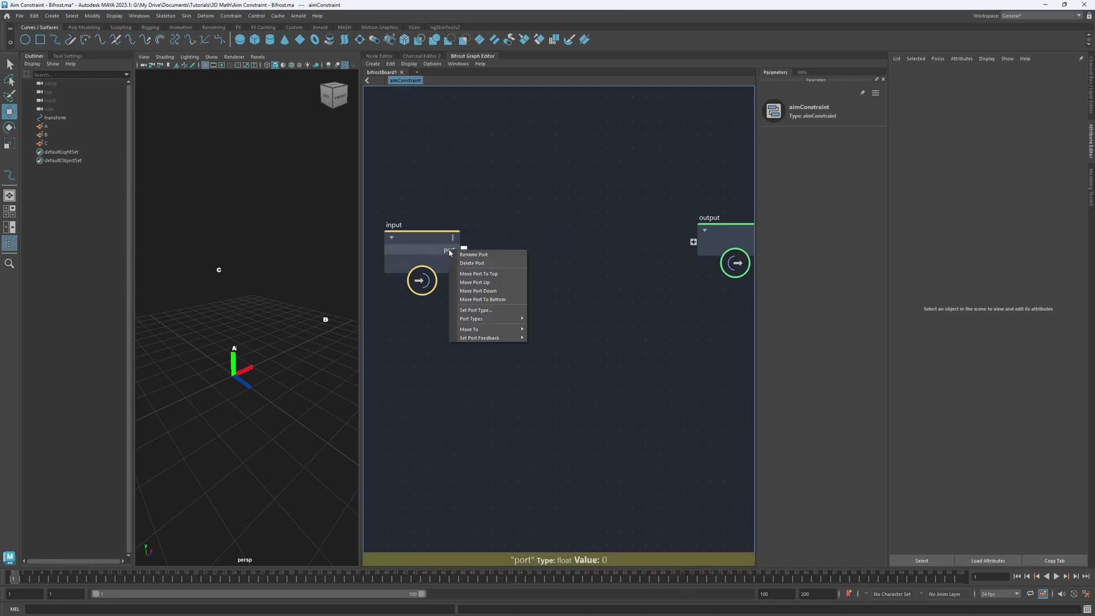
left_click(492, 257)
type("A")
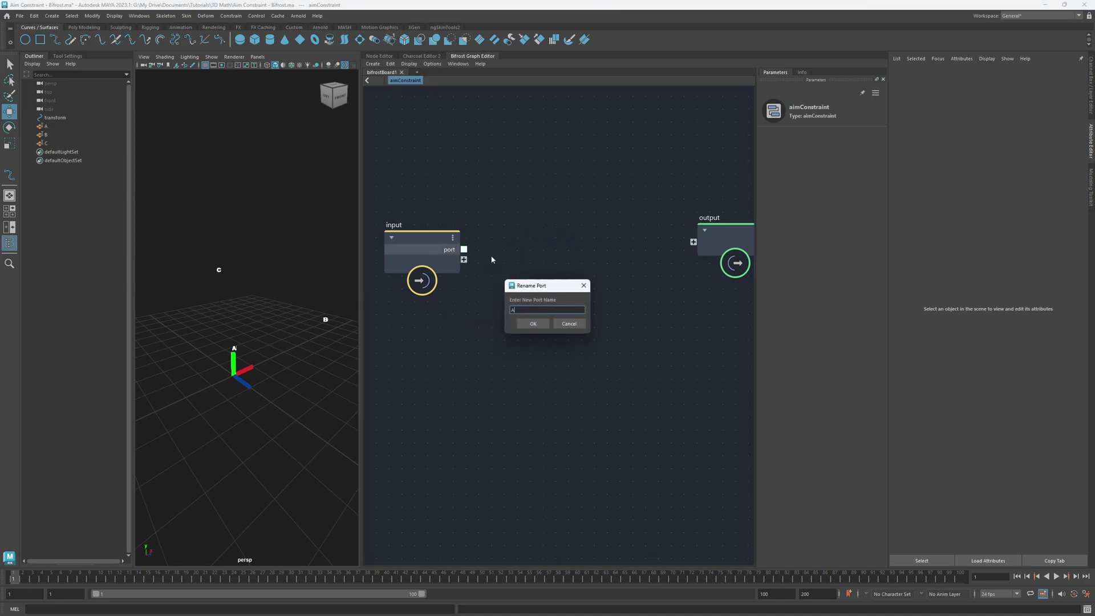
key("Return")
Set port A's type to a 3-component, 32-bit floating point vector.
right_click(451, 253)
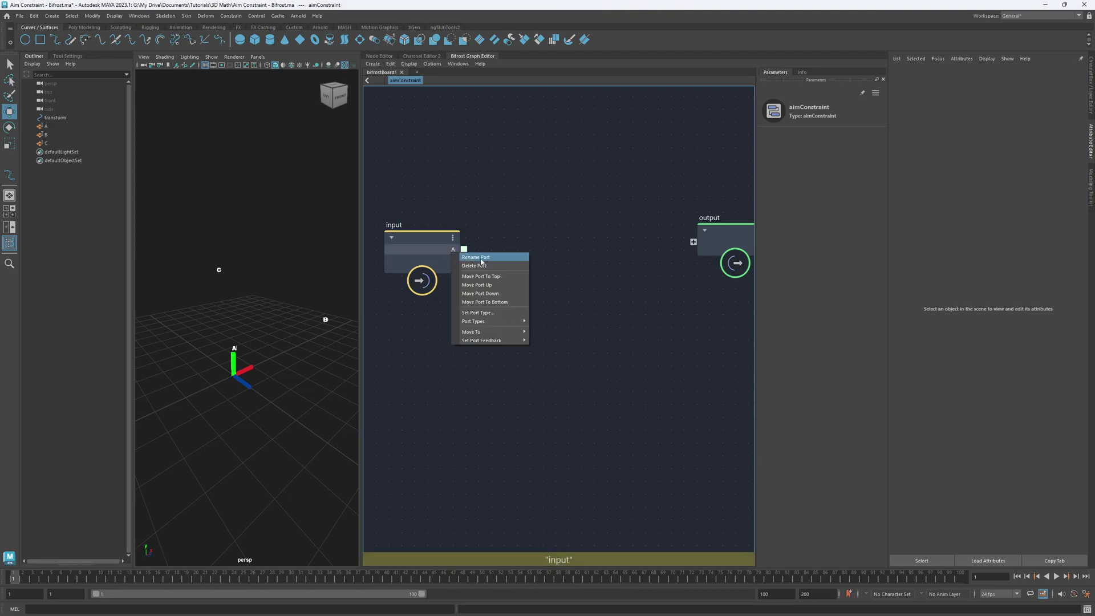
left_click(496, 315)
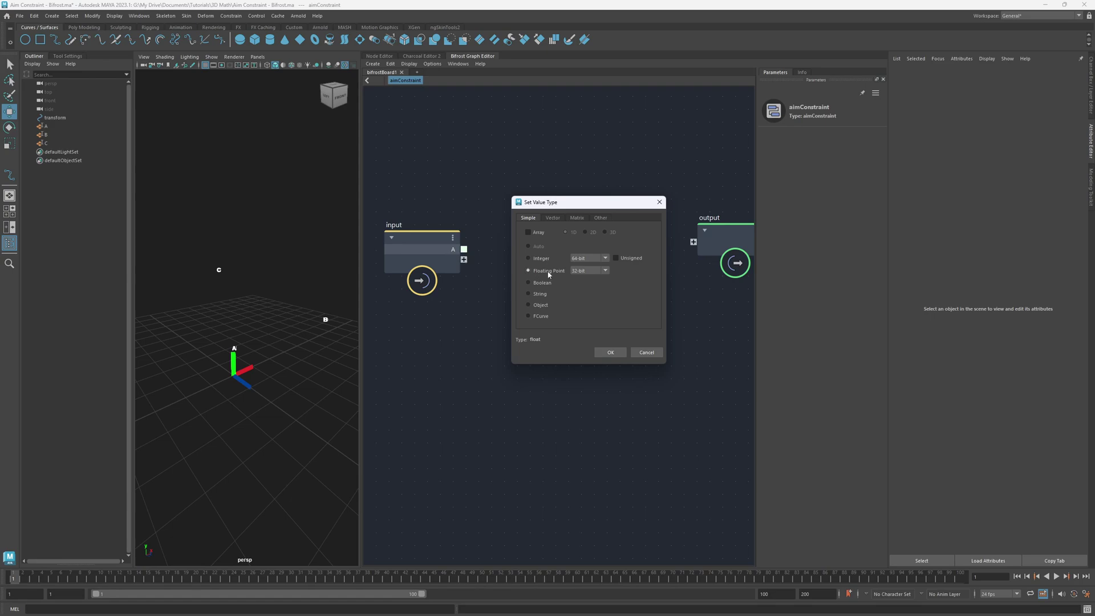
left_click(552, 218)
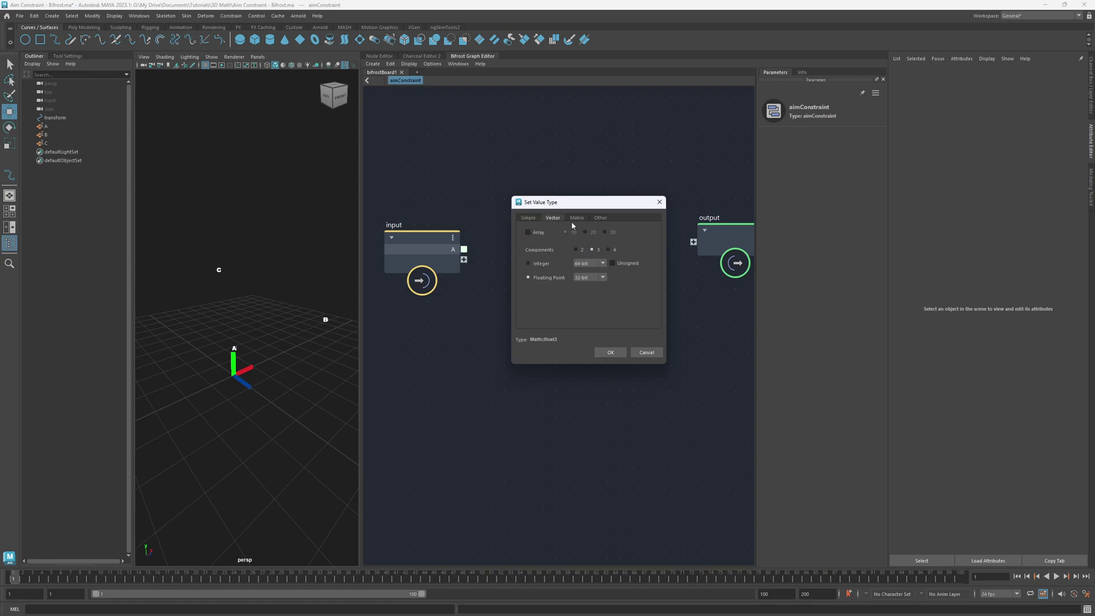
left_click(609, 351)
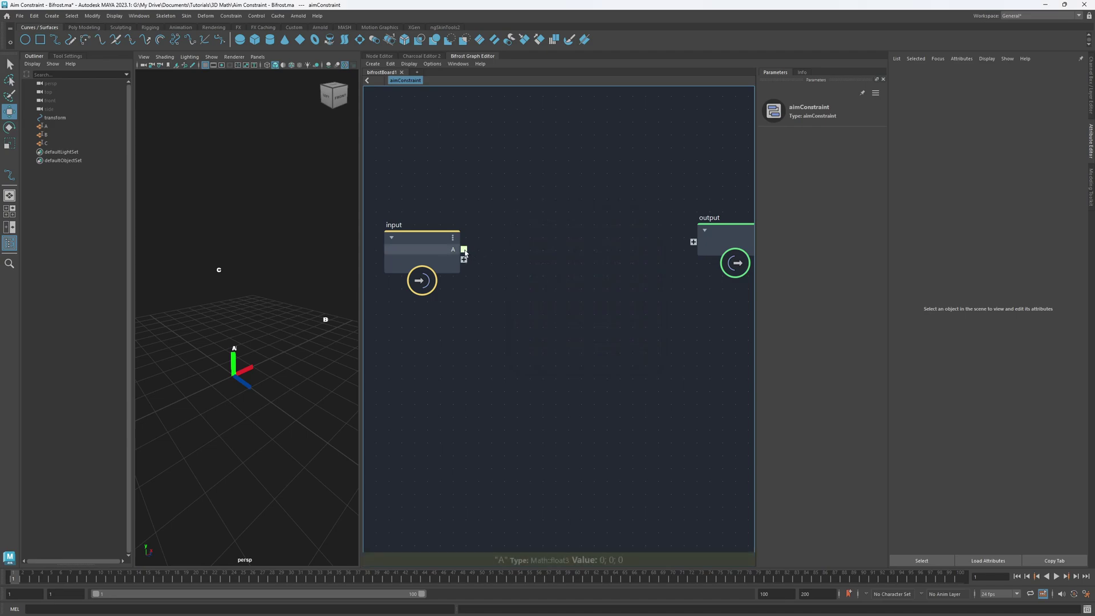
Add two more ports to the input node, named B and C, with C linked to a new port on the output node.
left_click_drag(493, 254, 464, 260)
left_click_drag(692, 244, 465, 270)
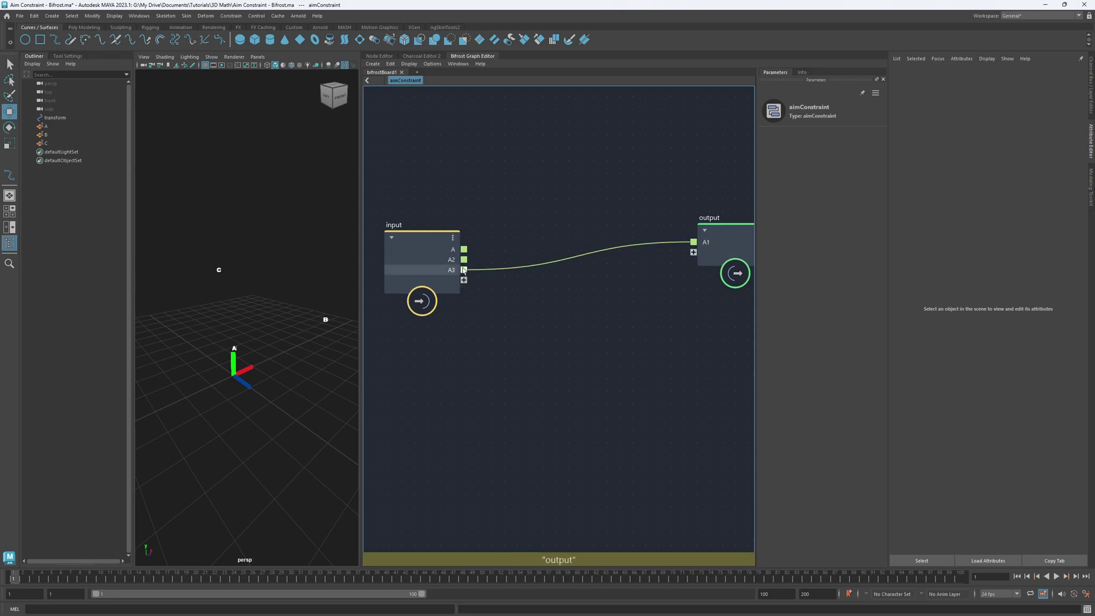
right_click(448, 259)
left_click(496, 269)
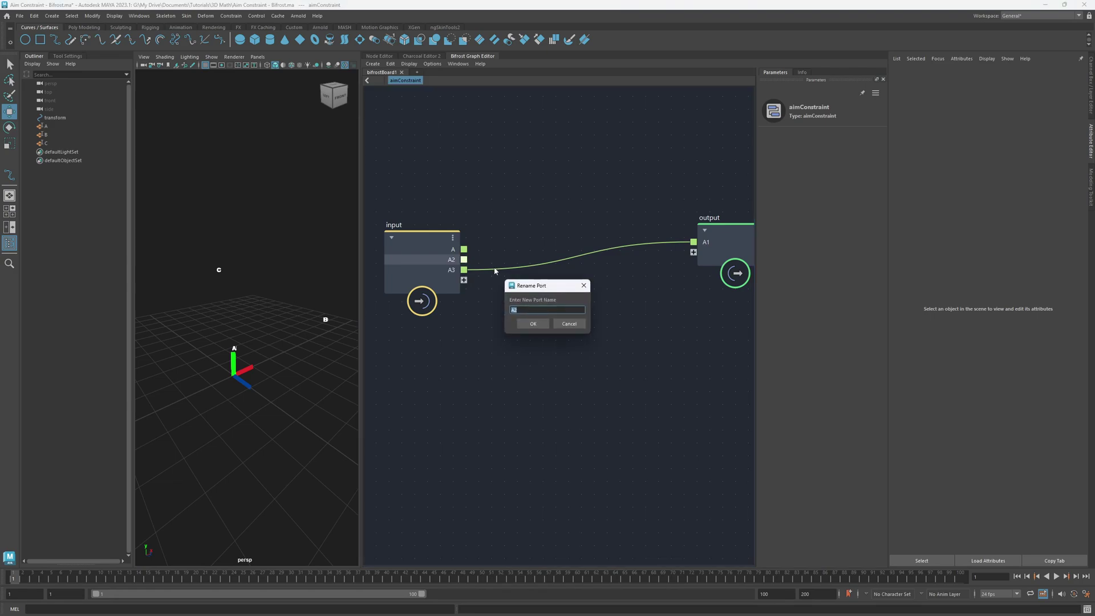
right_click(453, 271)
left_click(492, 279)
type("c")
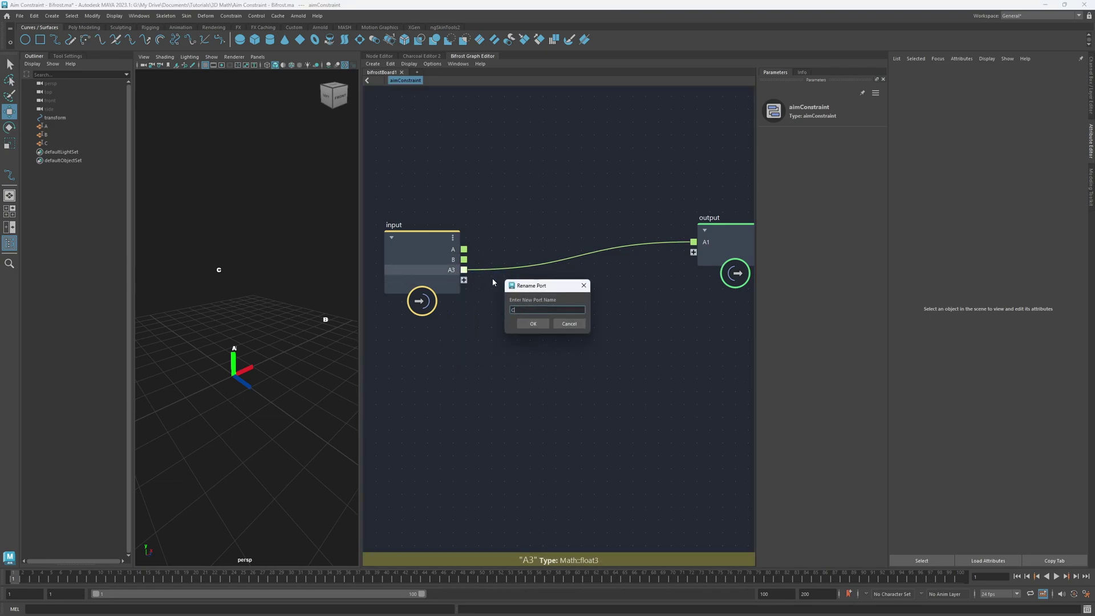
left_click(533, 323)
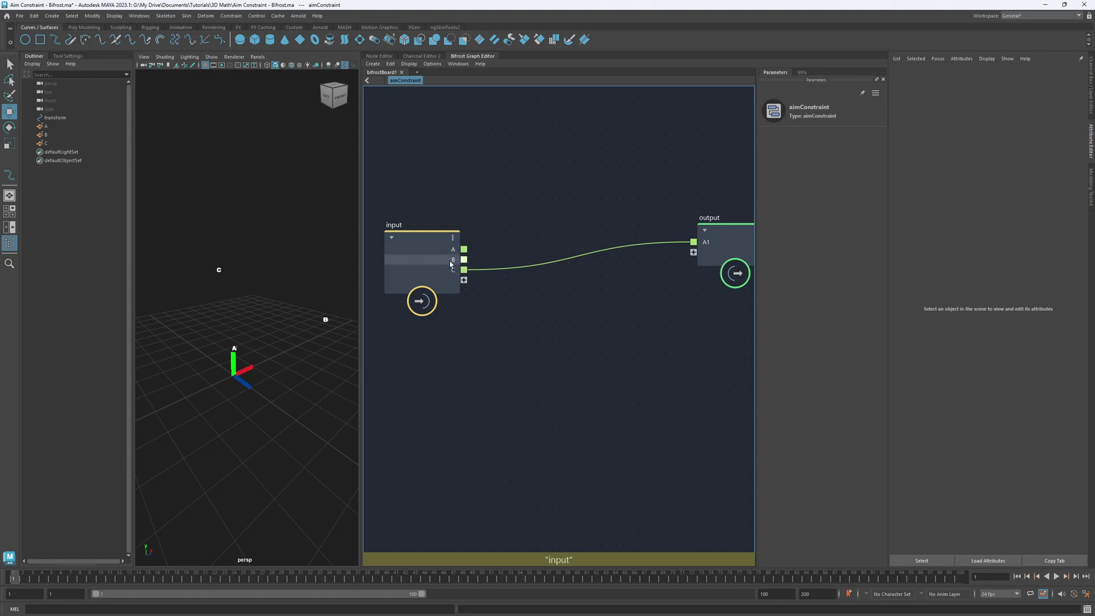
Delete the connection between the input and output nodes and rename the output port outputMatrix.
left_click(671, 250)
key("Delete")
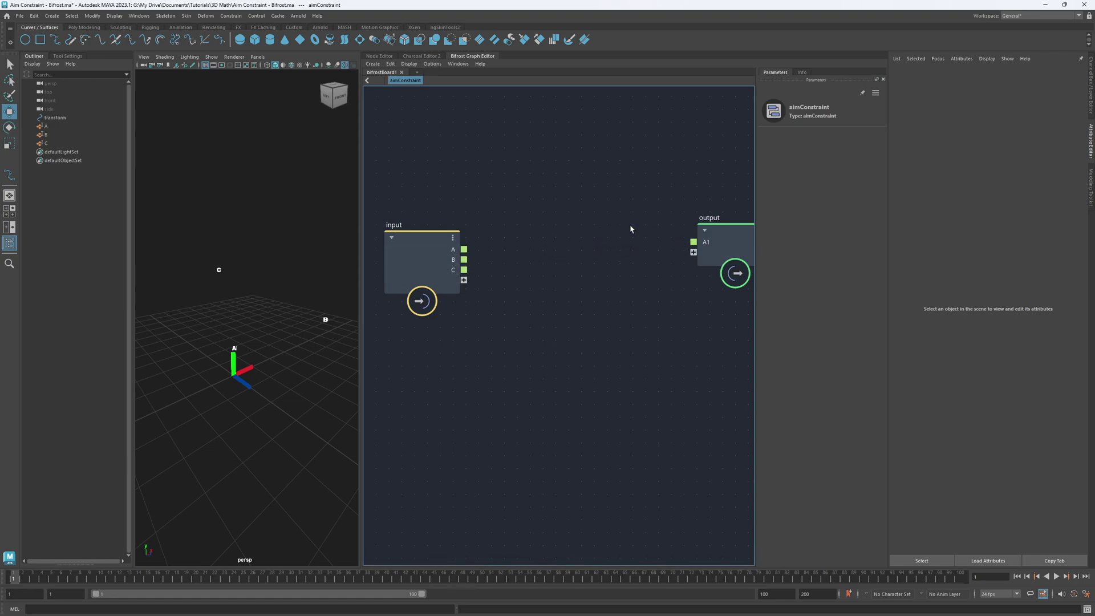
left_click_drag(713, 243, 676, 242)
right_click(679, 242)
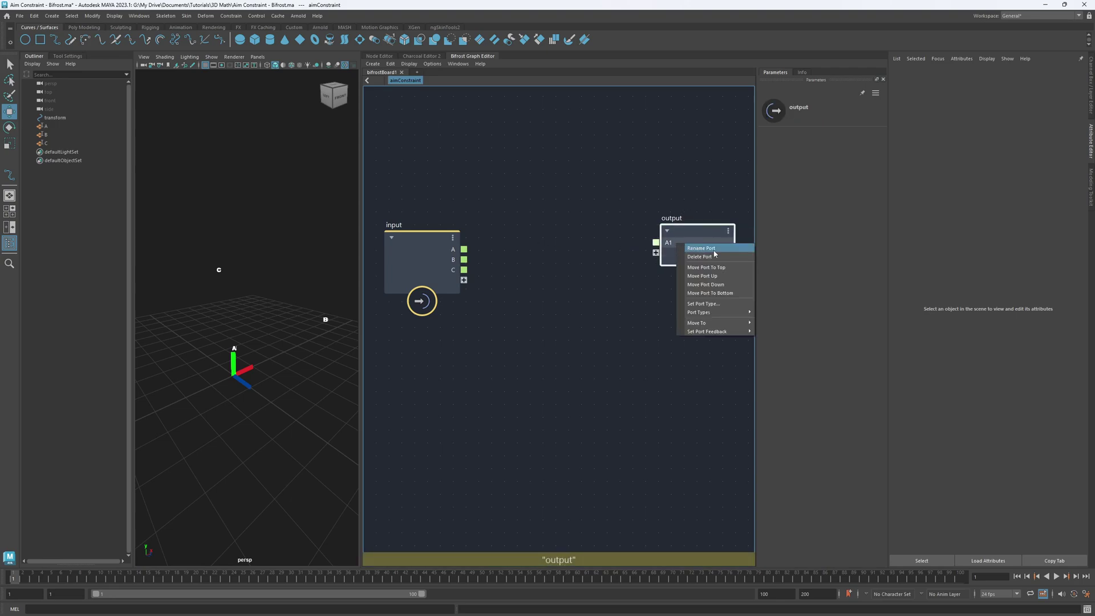
left_click(714, 250)
type("outpu")
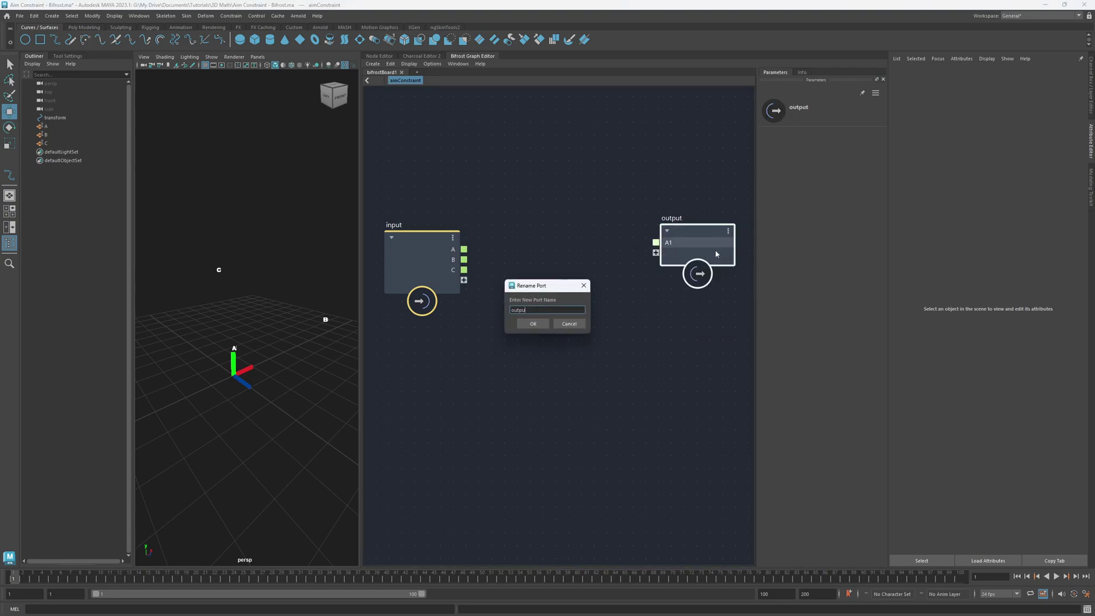
type("tMatrix")
key("Return")
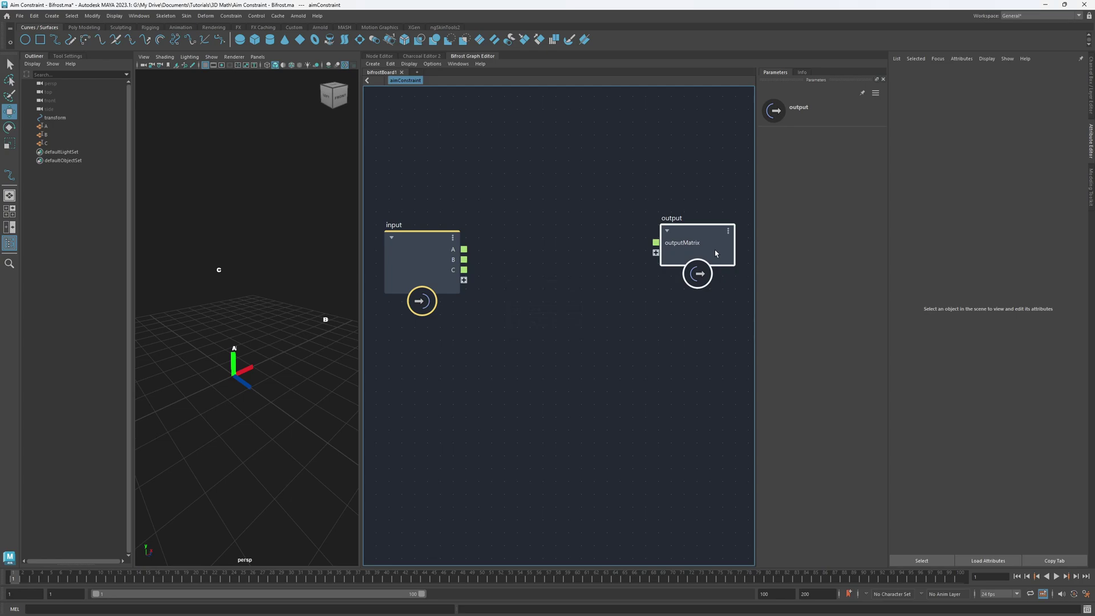
Set the outputMatrix port's type to a 4x4, 32-bit floating point matrix and move the output node closer to the input node.
right_click(685, 244)
left_click(709, 306)
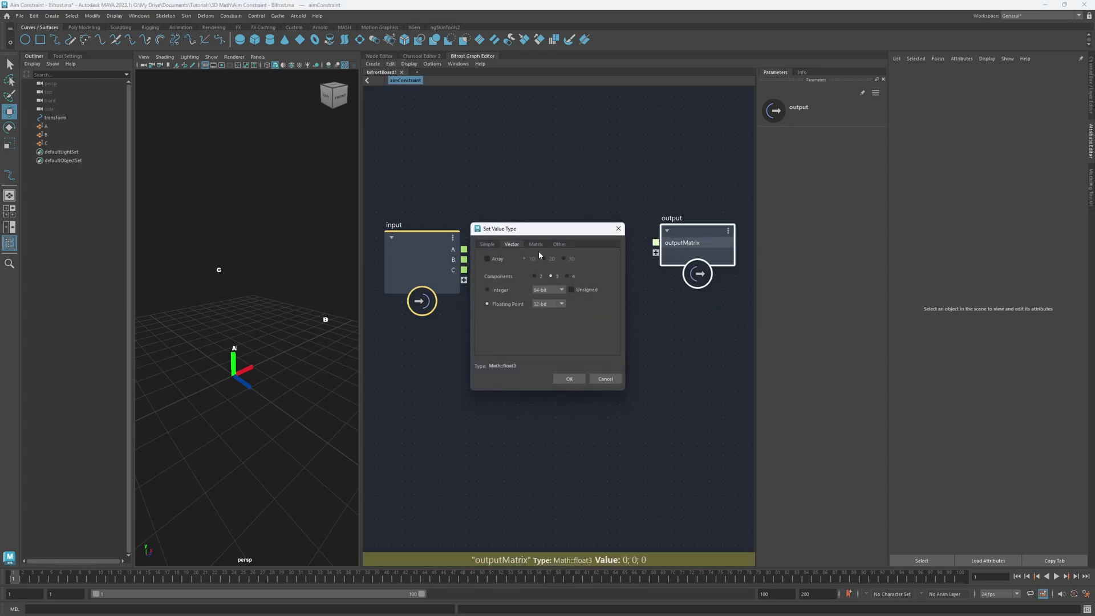
left_click(537, 245)
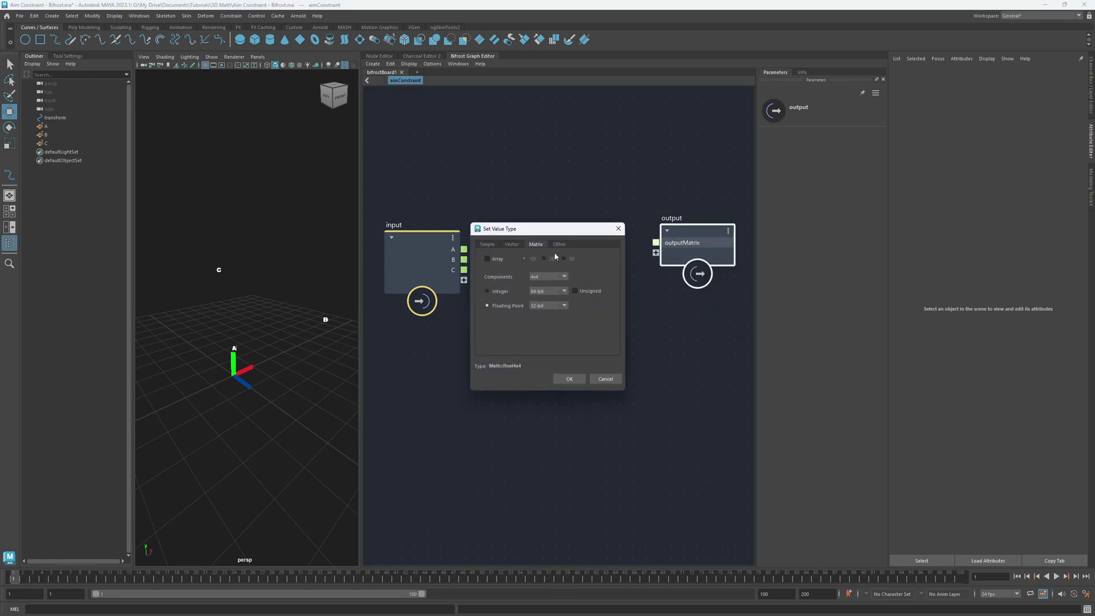
left_click(542, 277)
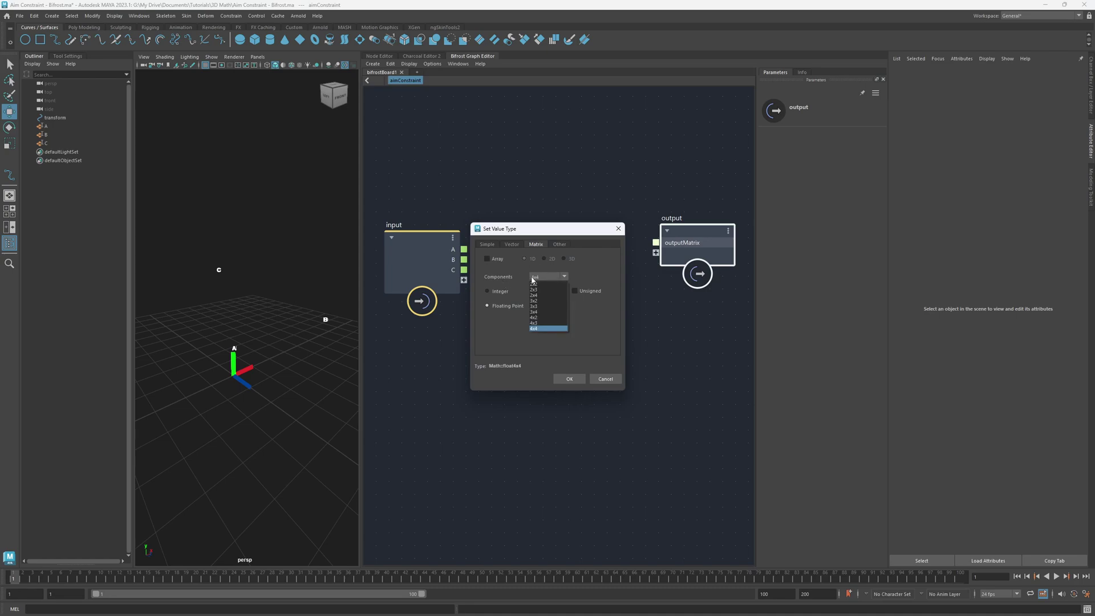
left_click(591, 274)
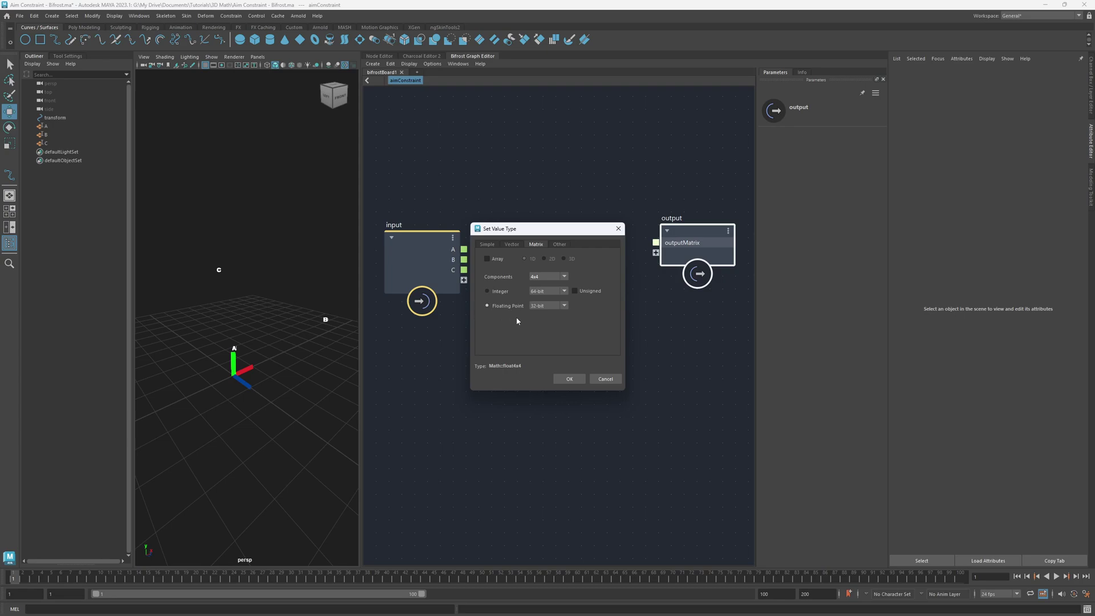
left_click(551, 313)
left_click(569, 379)
left_click_drag(713, 246, 671, 263)
left_click(603, 189)
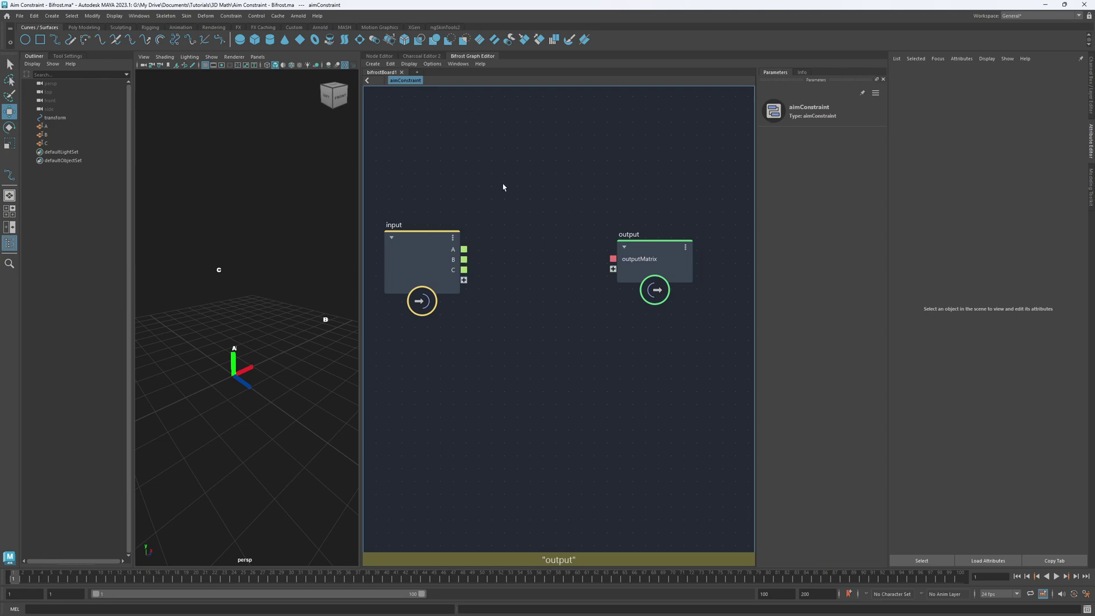
Close the Charcoal Editor 2 panel and switch to the Node Editor.
left_click(422, 56)
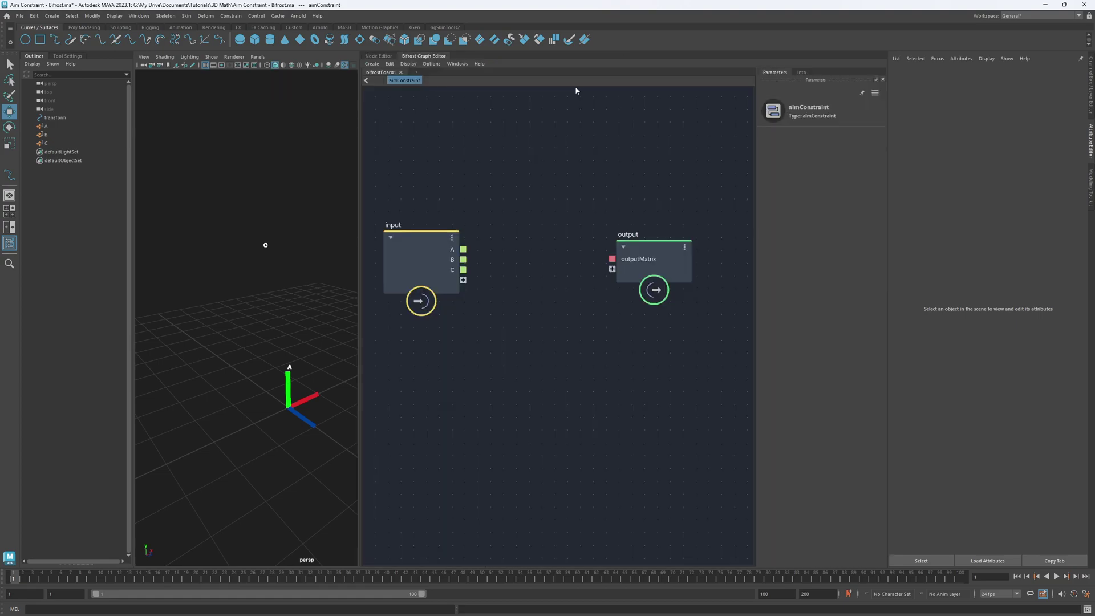
left_click(598, 56)
left_click(380, 56)
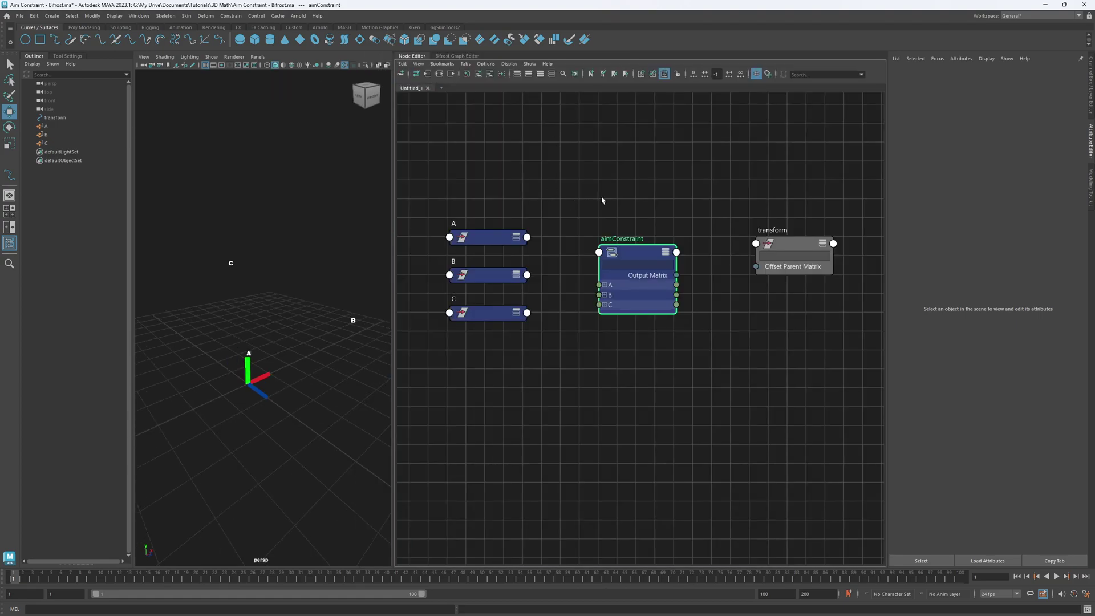
Move the aimConstraint and transform nodes up to line them up with the A, B and C nodes.
left_click_drag(797, 273, 792, 267)
left_click_drag(639, 265, 641, 233)
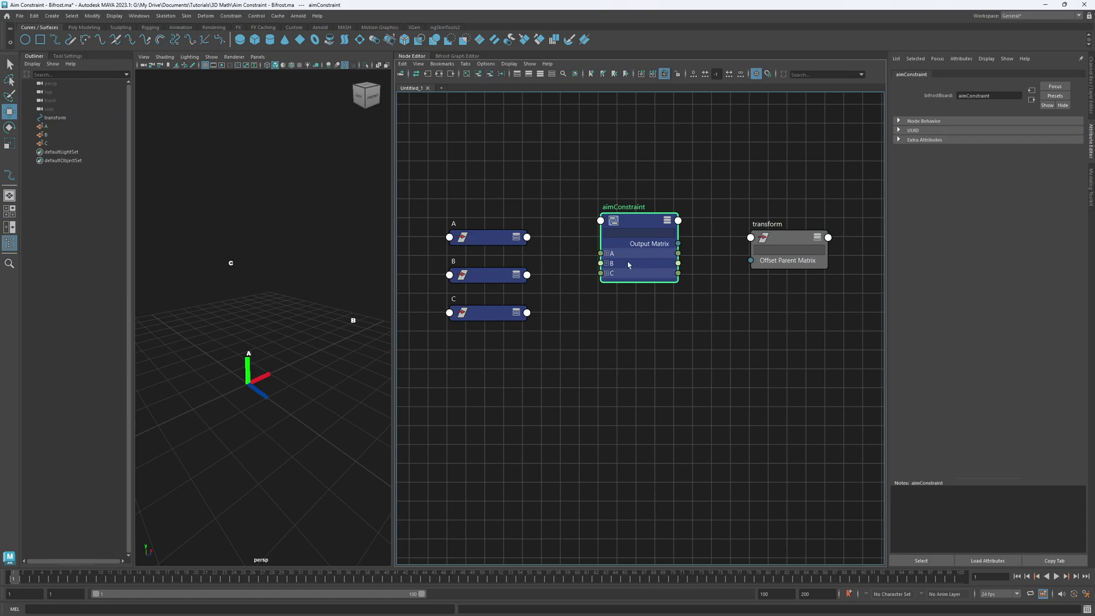
left_click_drag(679, 245, 700, 245)
left_click(573, 220)
Connect the Translate output of A, B and C to the matching A, B and C inputs of aimConstraint.
left_click(528, 237)
mouse_move(560, 354)
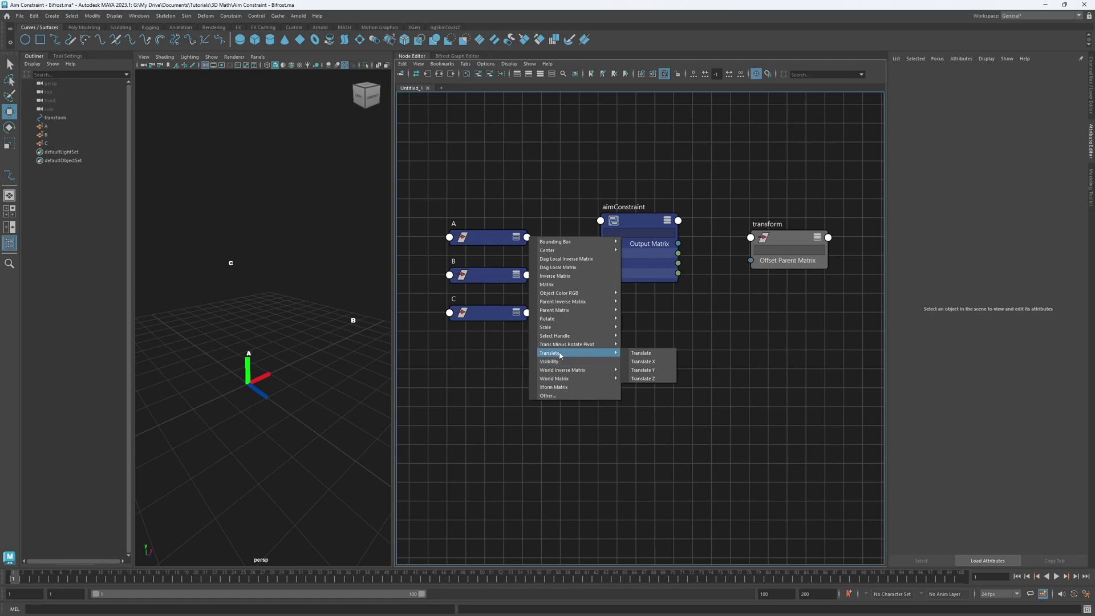
left_click(641, 352)
left_click(604, 253)
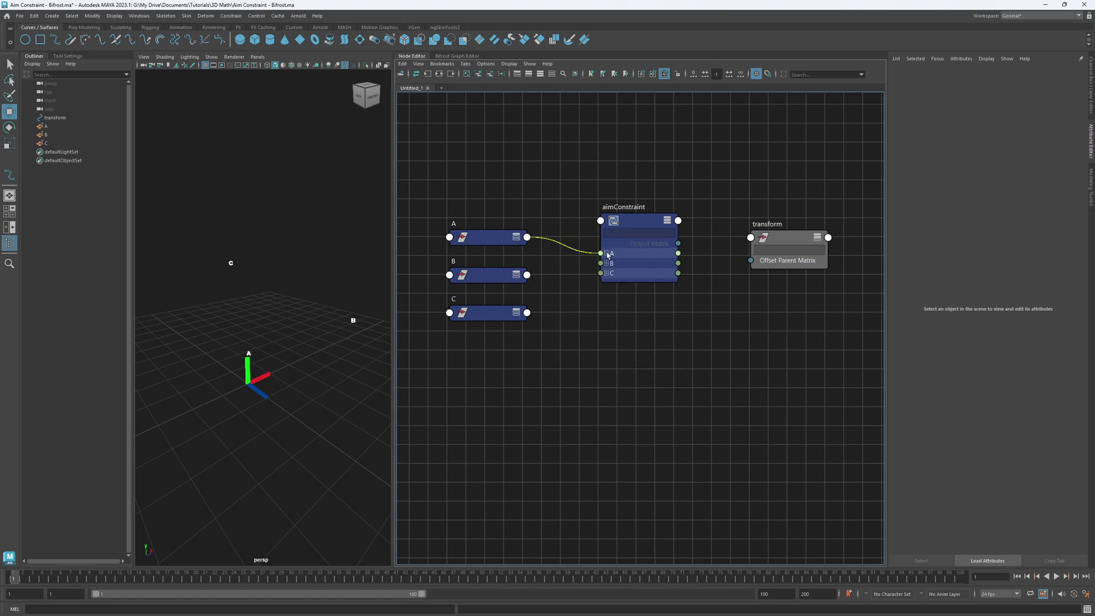
left_click(527, 275)
mouse_move(556, 390)
left_click(642, 388)
left_click(604, 263)
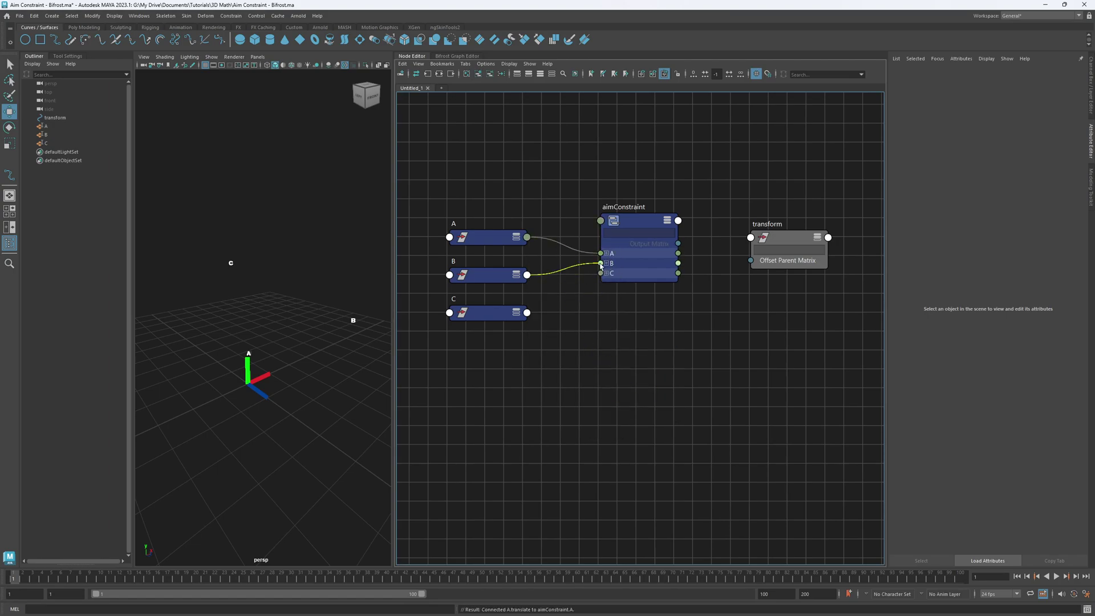
left_click(527, 313)
mouse_move(556, 429)
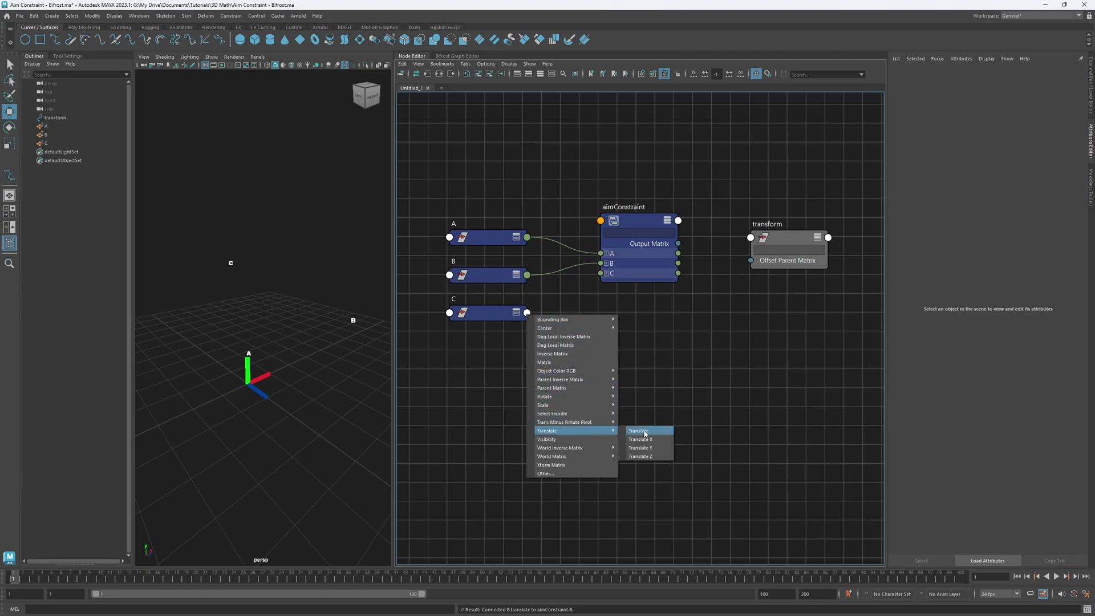
left_click(641, 428)
left_click(601, 273)
Move the aimConstraint node down slightly and connect its Output Matrix to the transform's Offset Parent Matrix.
left_click_drag(651, 272, 648, 285)
left_click(676, 256)
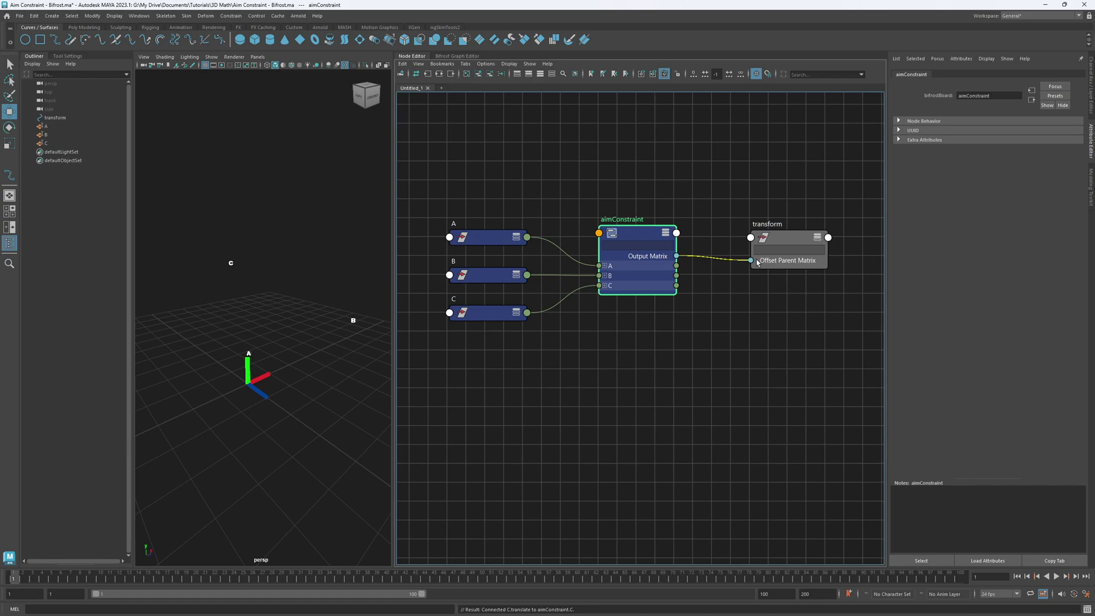
left_click(757, 262)
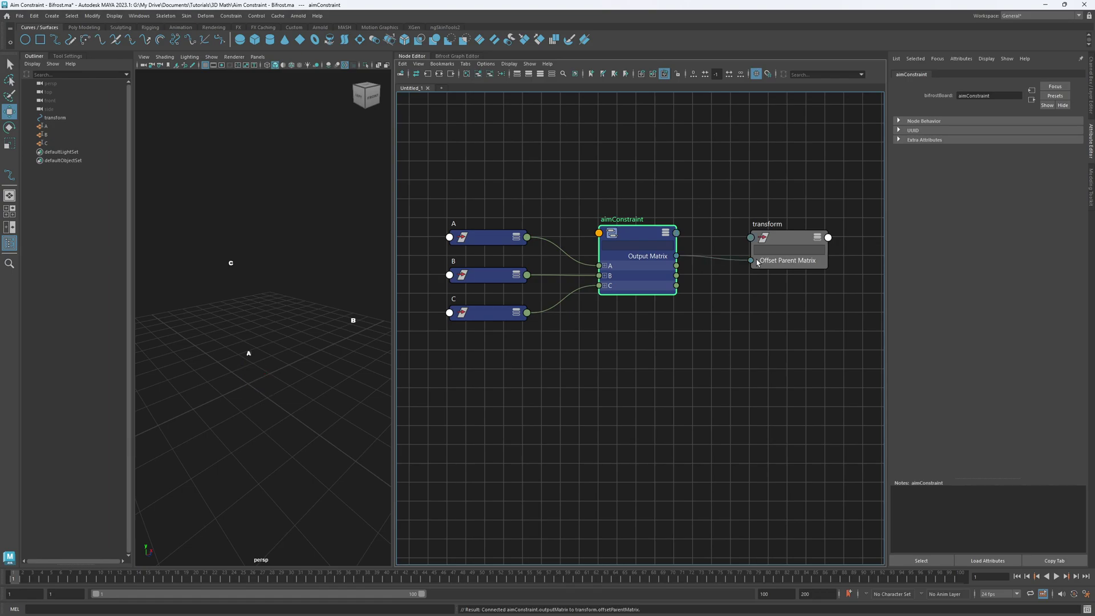
Switch to the Bifrost Graph Editor and move the output node farther away from the input node.
left_click(459, 57)
left_click(632, 258)
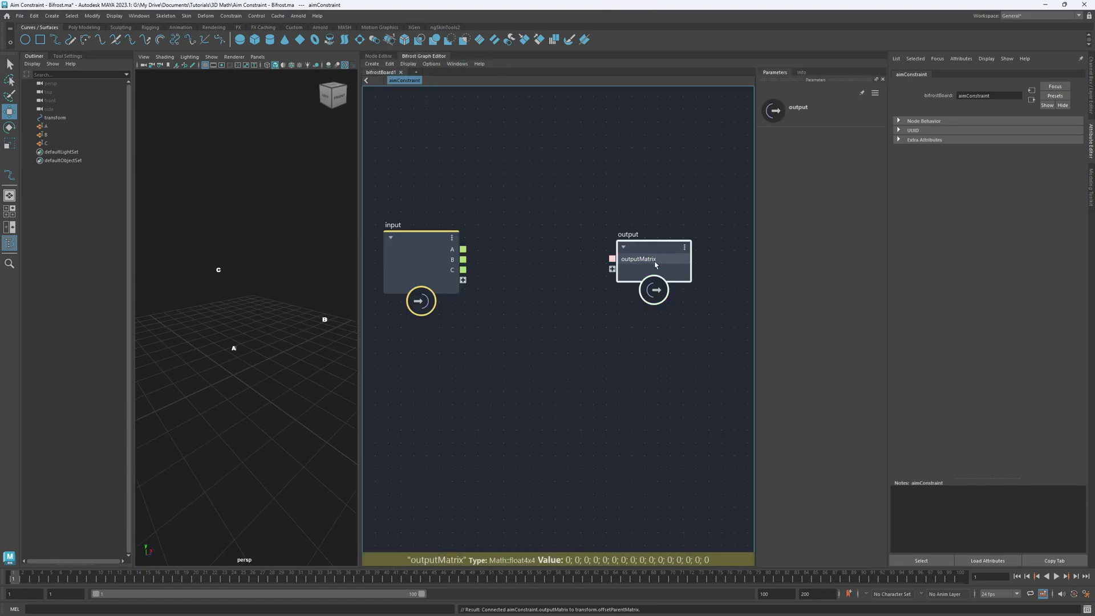
left_click_drag(627, 238, 662, 236)
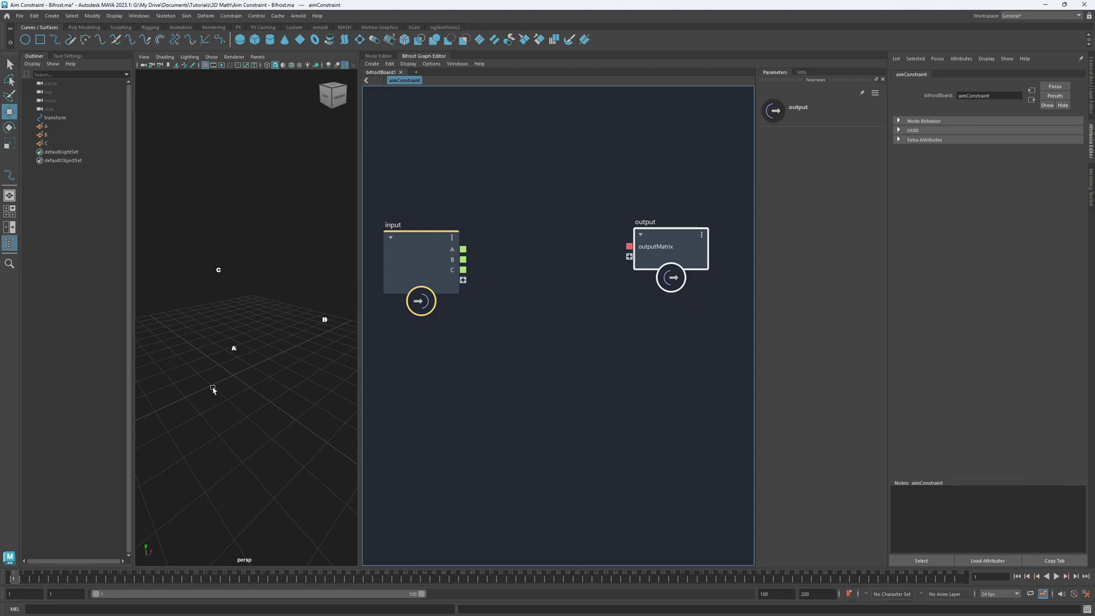
left_click_drag(642, 234, 661, 227)
Add a value node between the input and output nodes of the aimConstraint graph.
left_click(569, 212)
key("Tab")
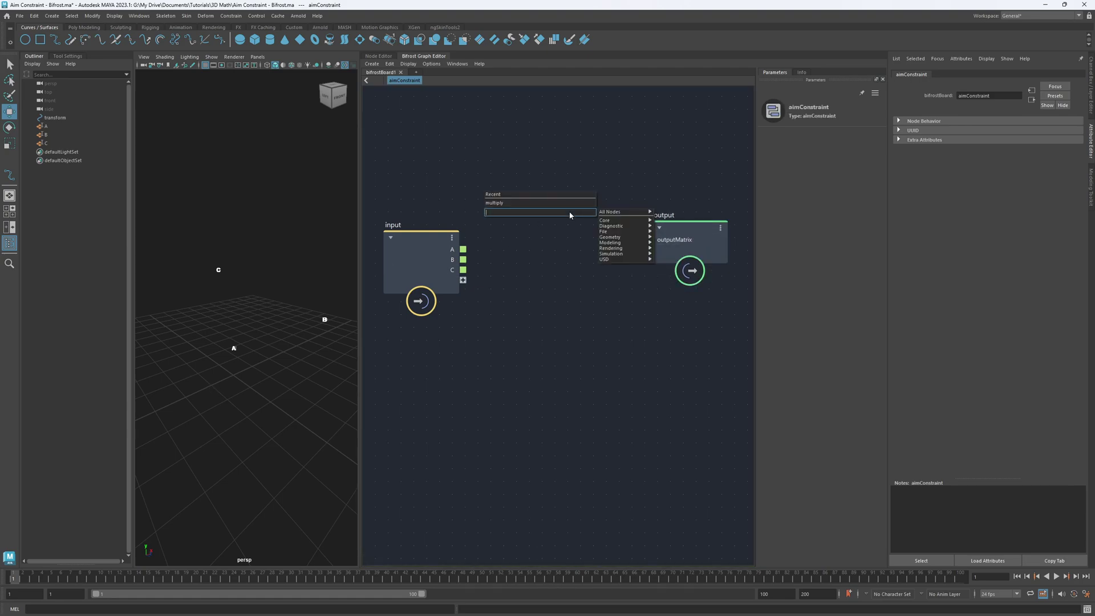
type("value")
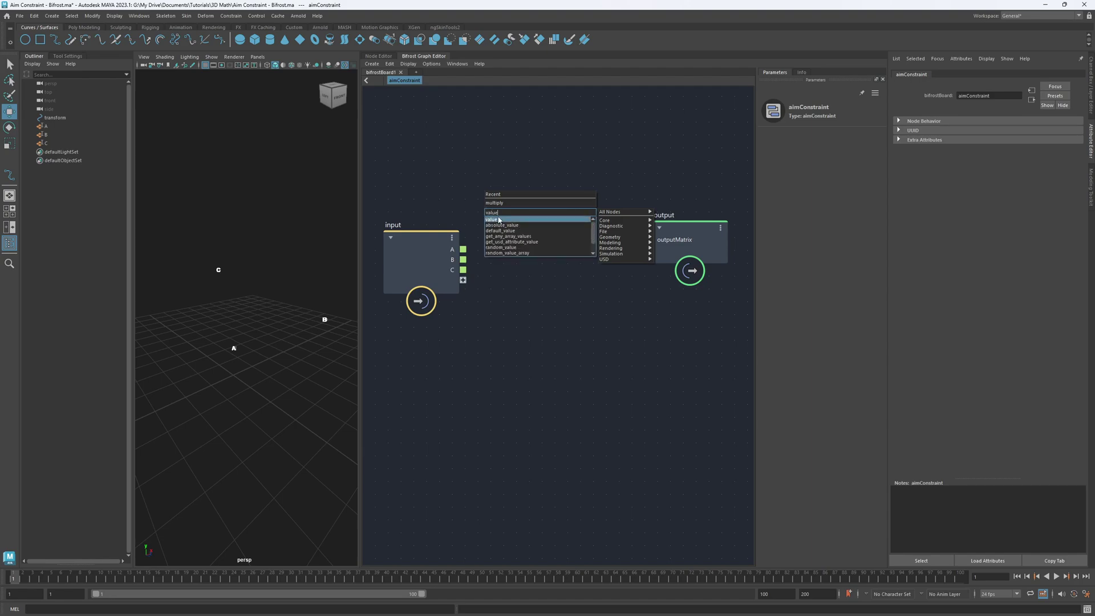
key("Return")
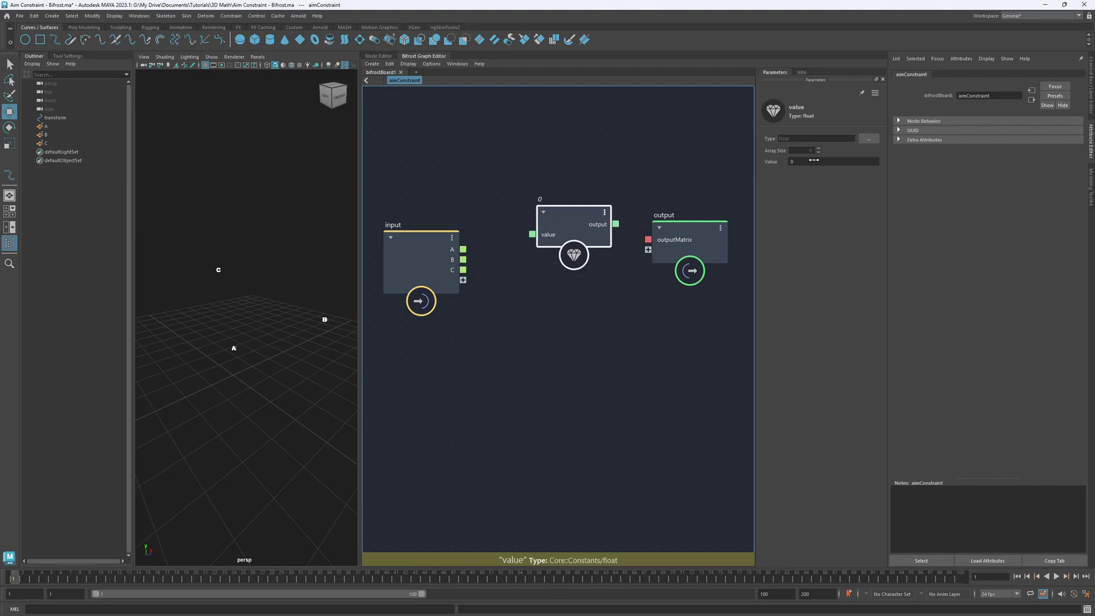
left_click_drag(549, 233, 504, 222)
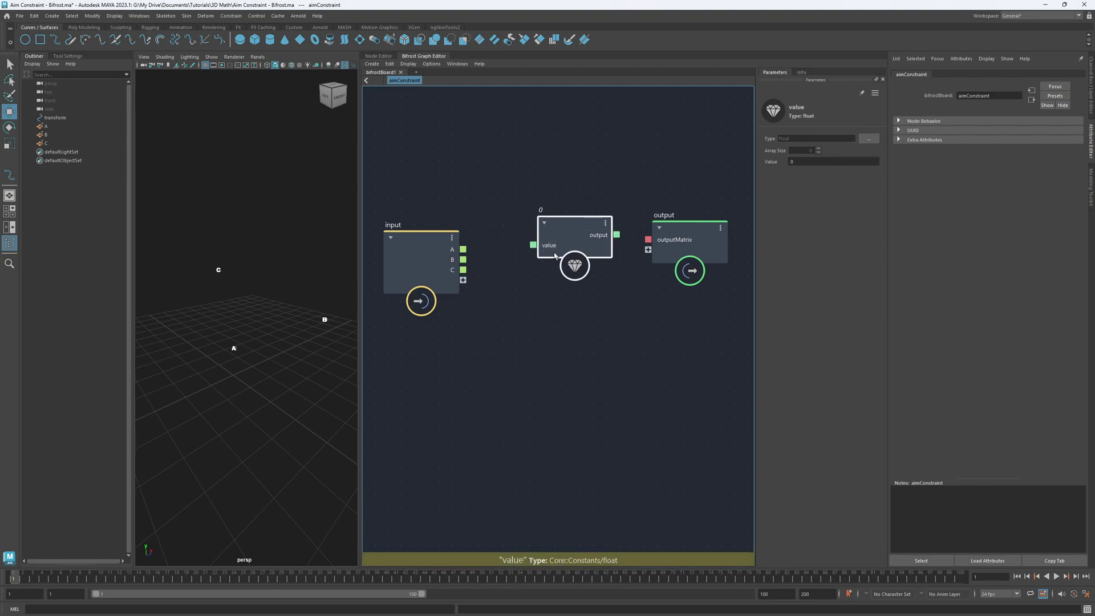
Set the value node's type to a 4x4, 32-bit floating point matrix.
mouse_move(802, 162)
left_mouse_down()
mouse_move(833, 160)
mouse_move(817, 159)
left_mouse_up()
left_click_drag(599, 233, 658, 233)
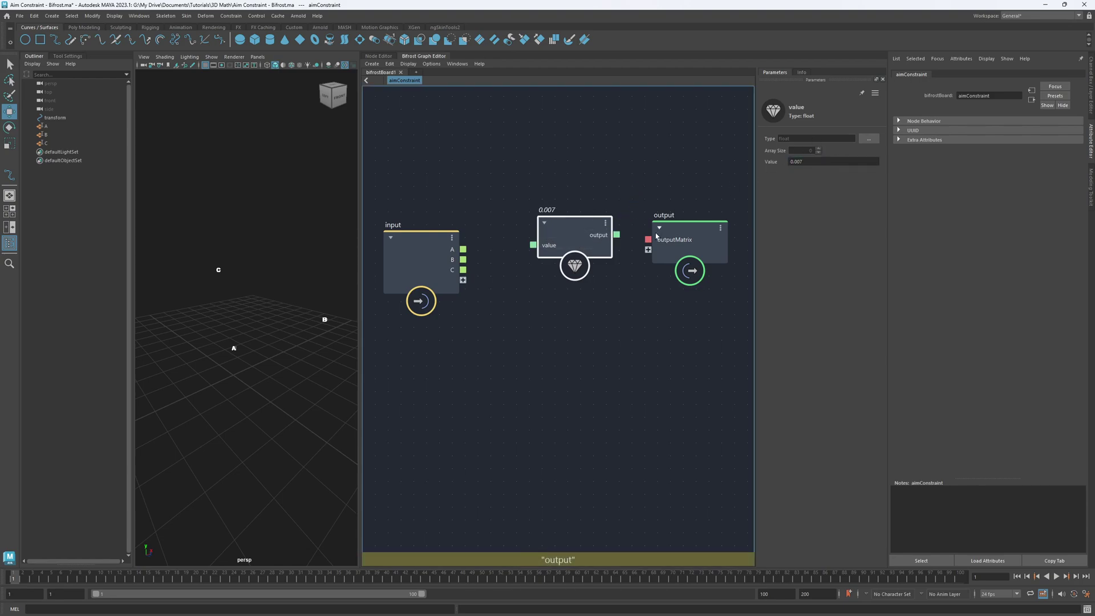
left_click(867, 138)
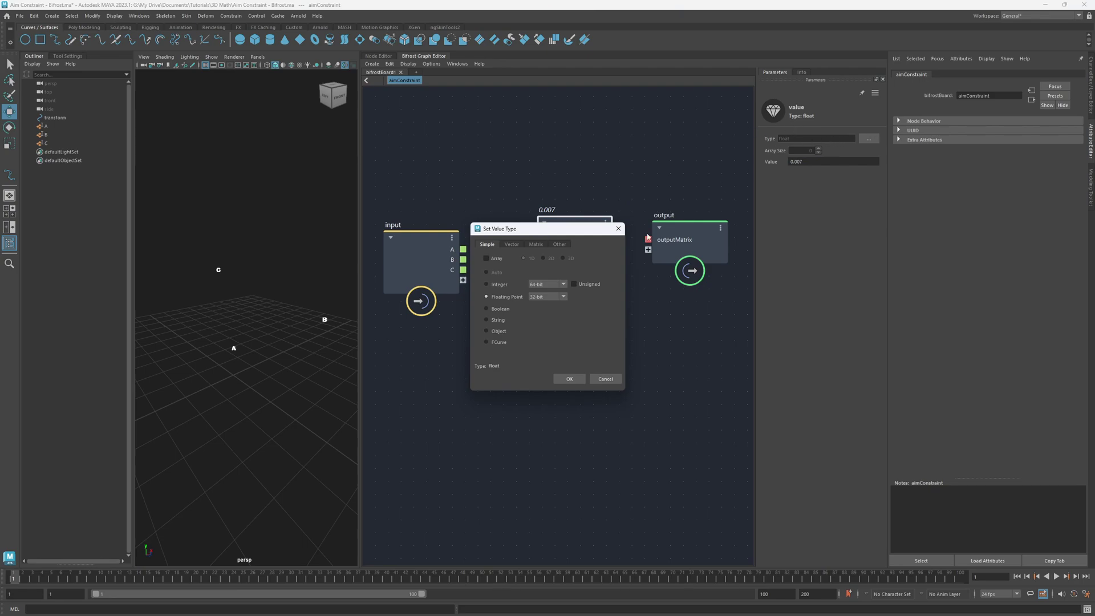
left_click(537, 245)
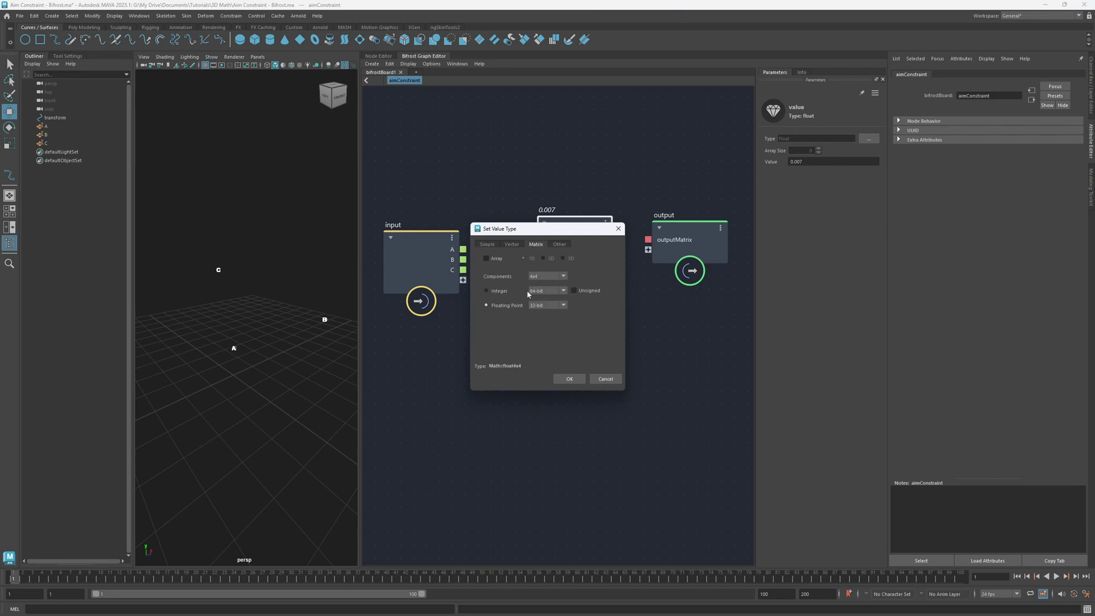
left_click(569, 379)
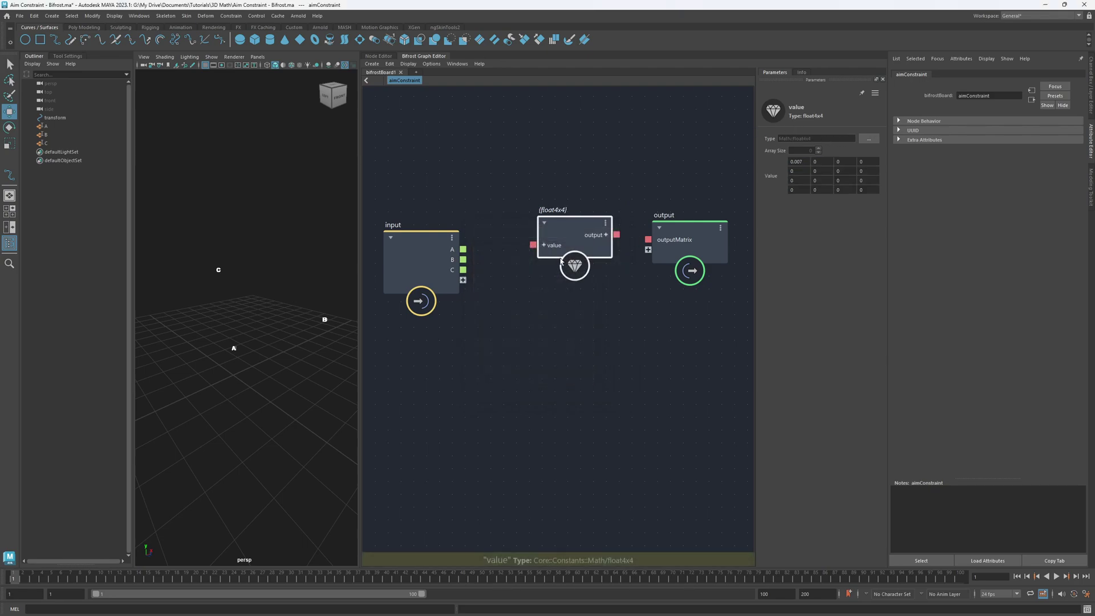
Expand the value node's value port and its c0, c1, c2 and c3 columns to show their x, y, z, w components.
left_click(547, 246)
left_click(549, 255)
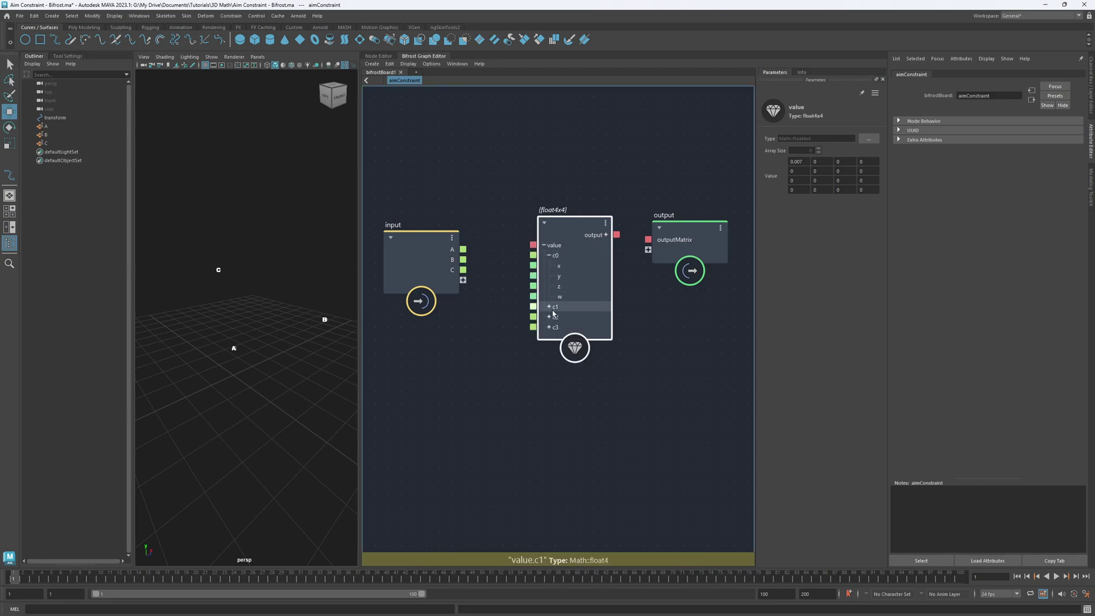
left_click(549, 307)
left_click(549, 357)
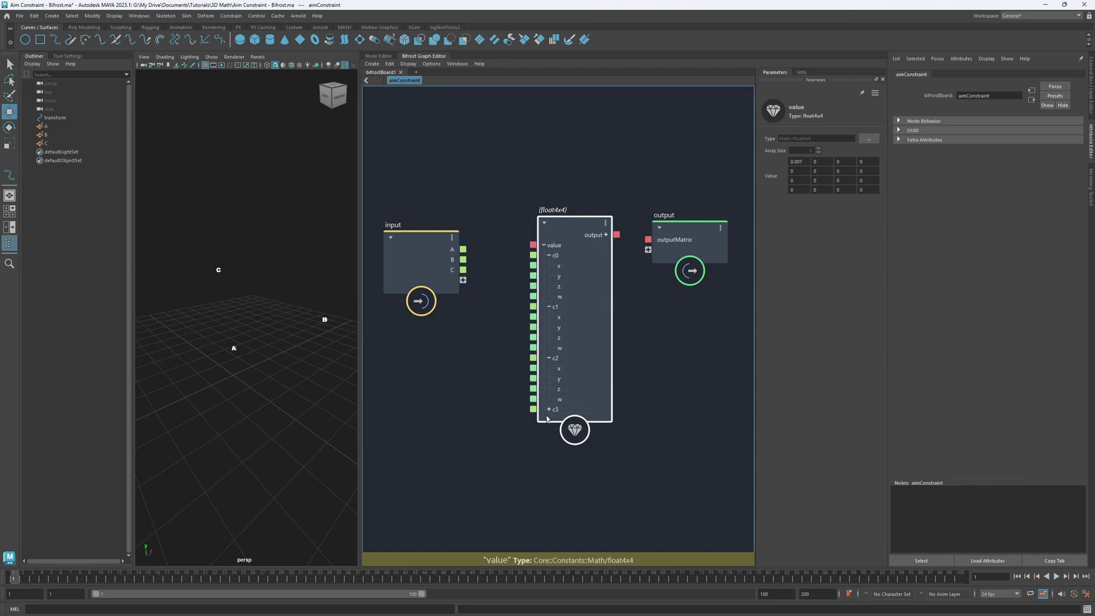
left_click(550, 409)
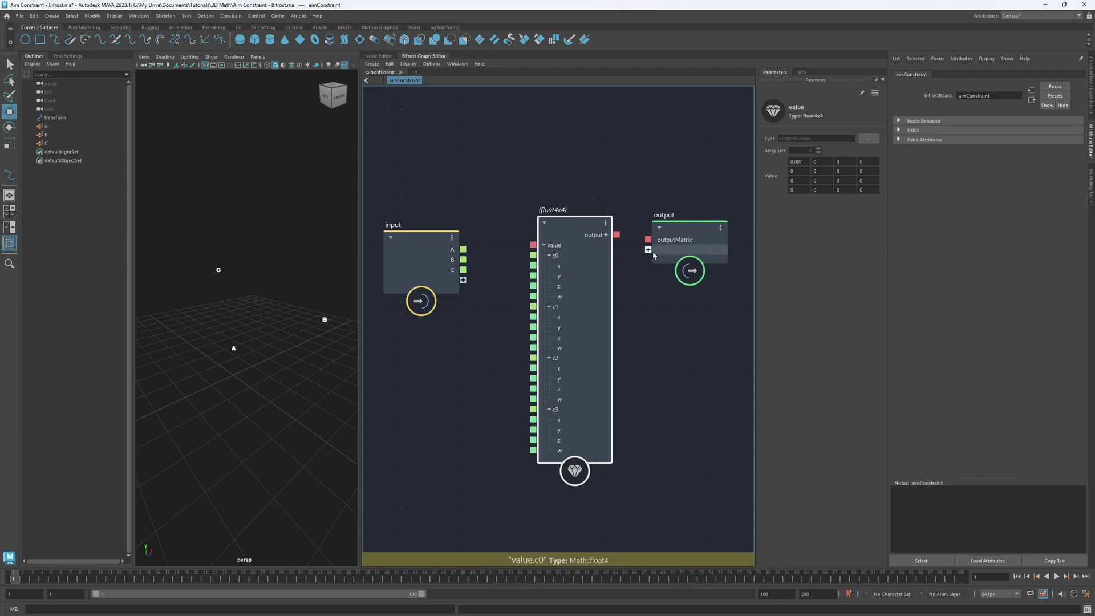
Make the value node an identity matrix by setting all four diagonal entries to 1.
left_click(796, 161)
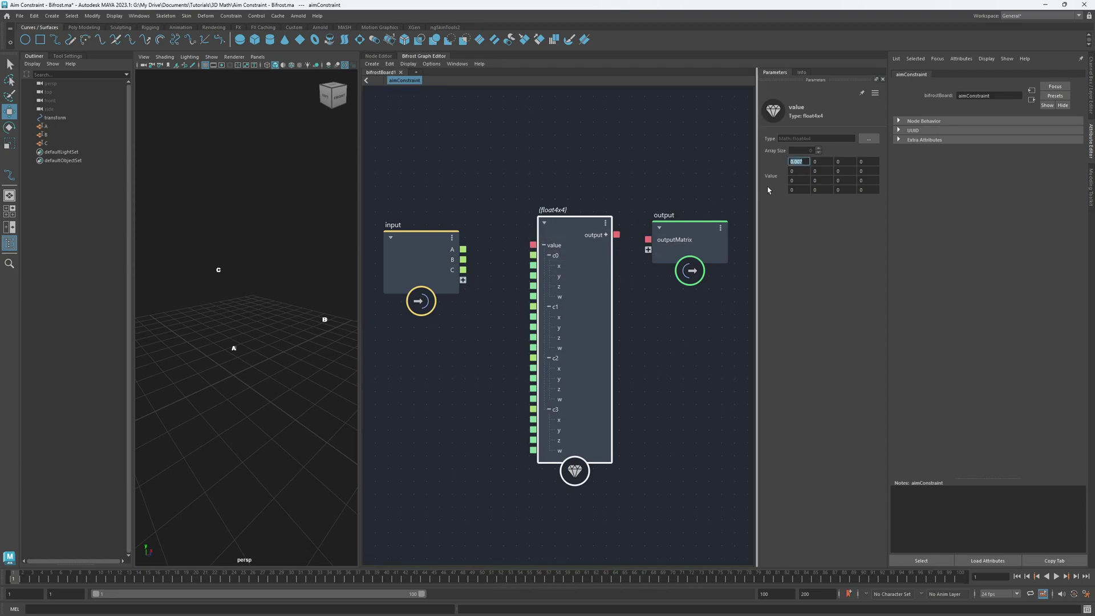
type("1")
left_click(822, 170)
type("1")
left_click(847, 181)
left_click(868, 190)
type("1")
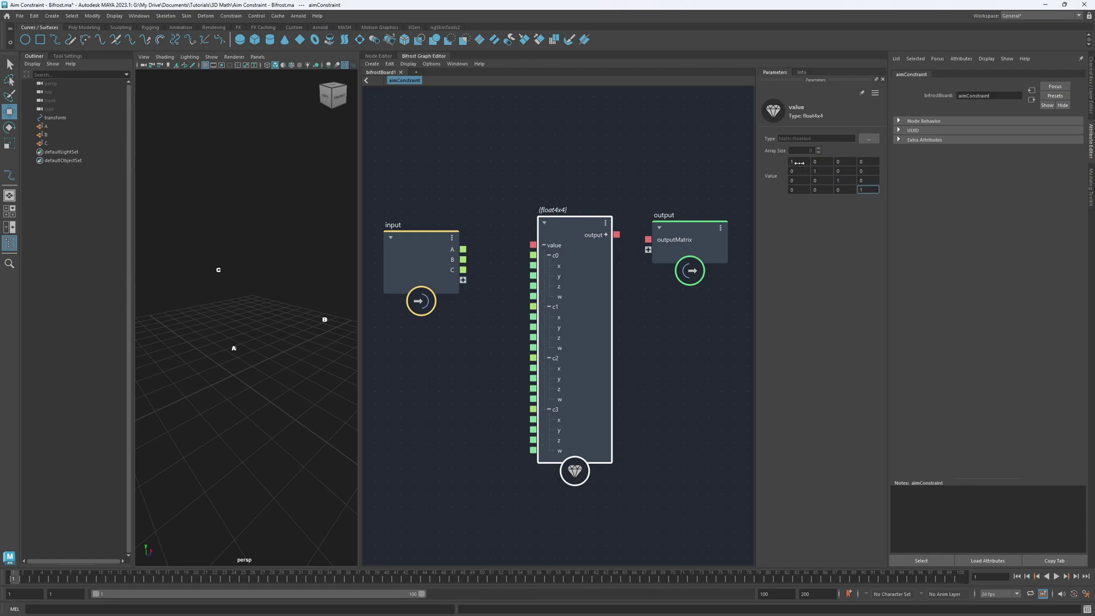
Connect the value node's output to outputMatrix and move the input node farther away from the value node.
left_click_drag(712, 229, 713, 219)
mouse_move(618, 236)
left_mouse_down()
mouse_move(694, 227)
mouse_move(607, 236)
left_mouse_up()
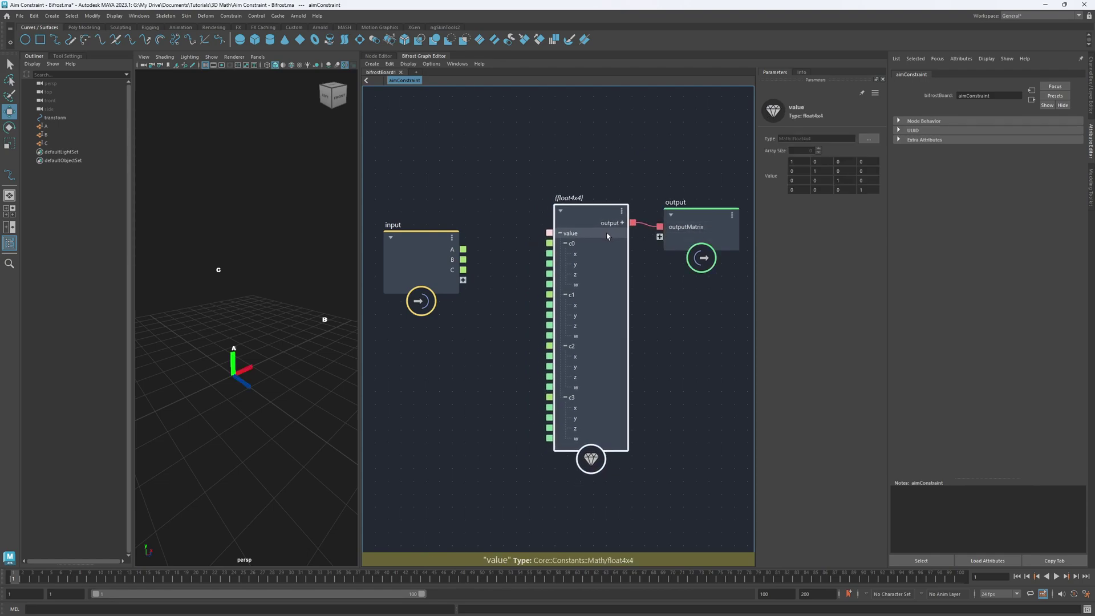
middle_click_drag(480, 175, 596, 158, "alt")
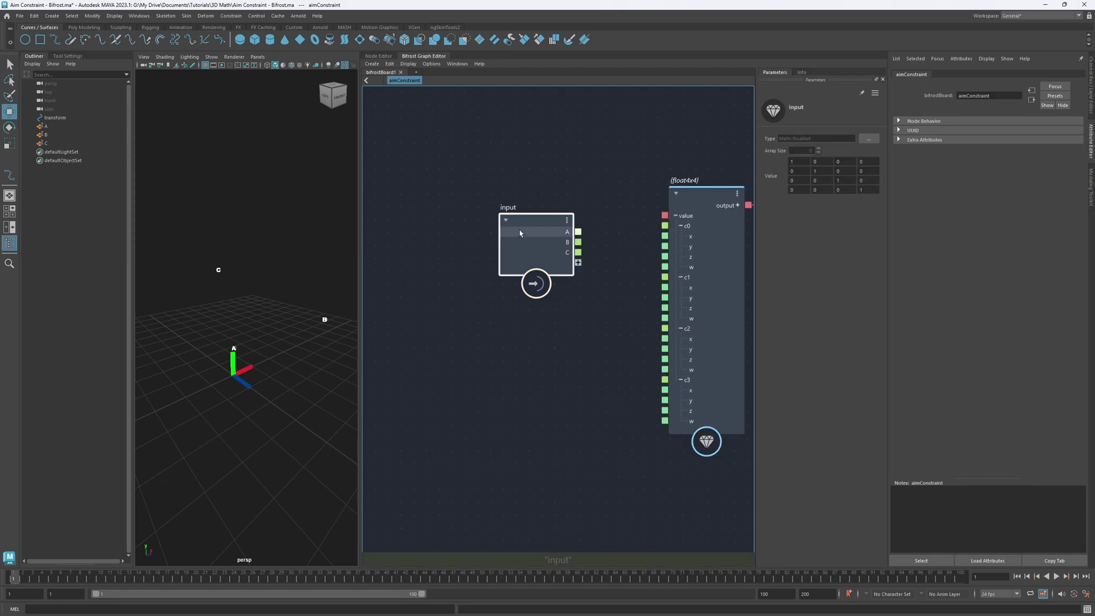
left_click_drag(530, 233, 420, 227)
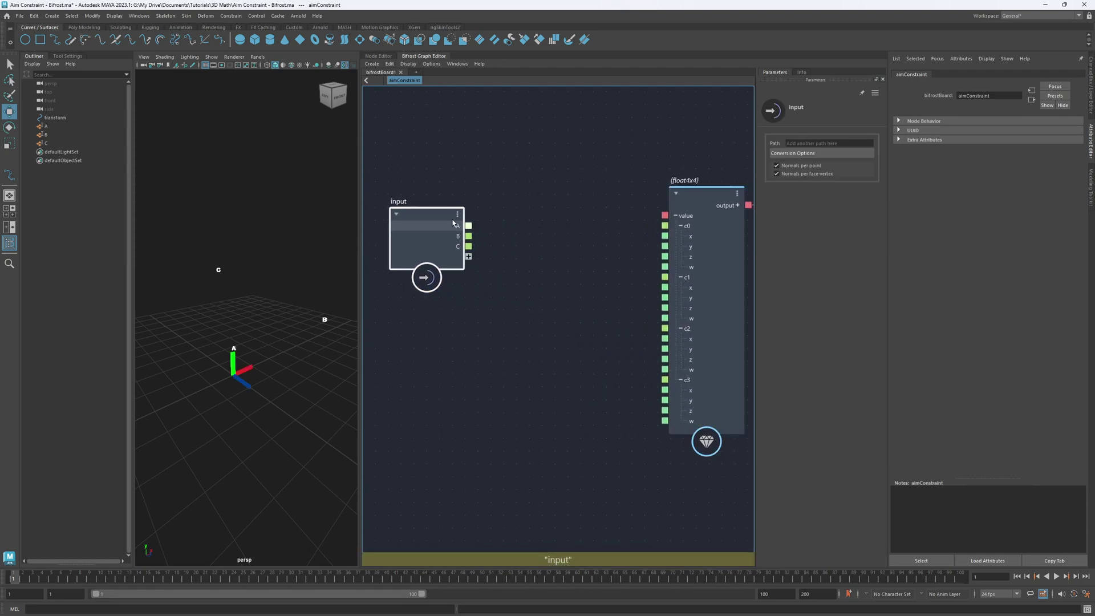
Collapse the c0, c1, c2 and c3 components on the value node.
left_click(681, 226)
left_click(681, 236)
left_click(681, 246)
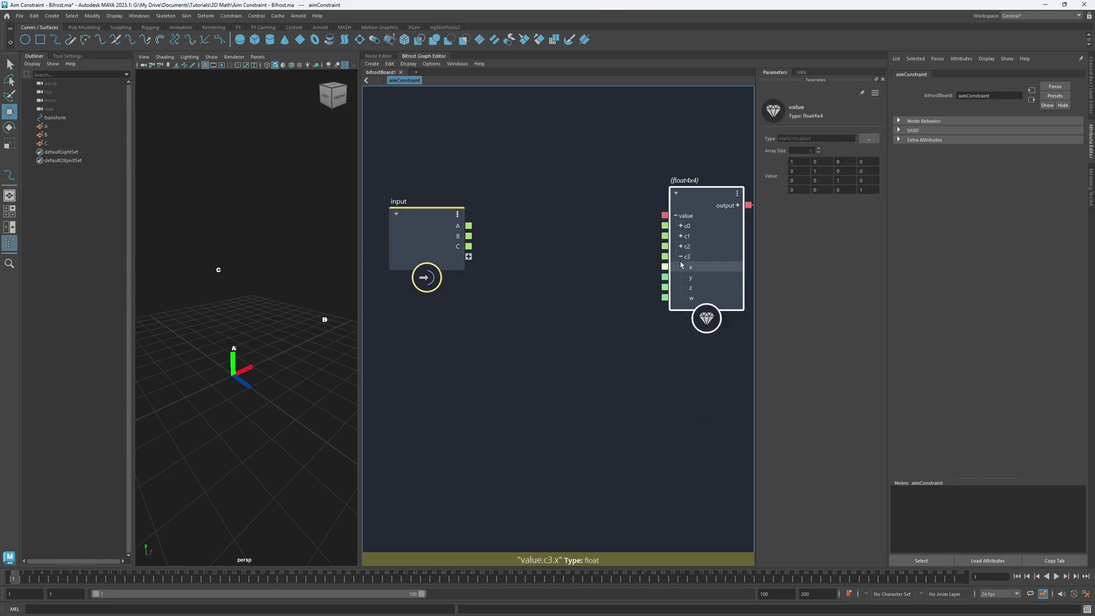
left_click(680, 256)
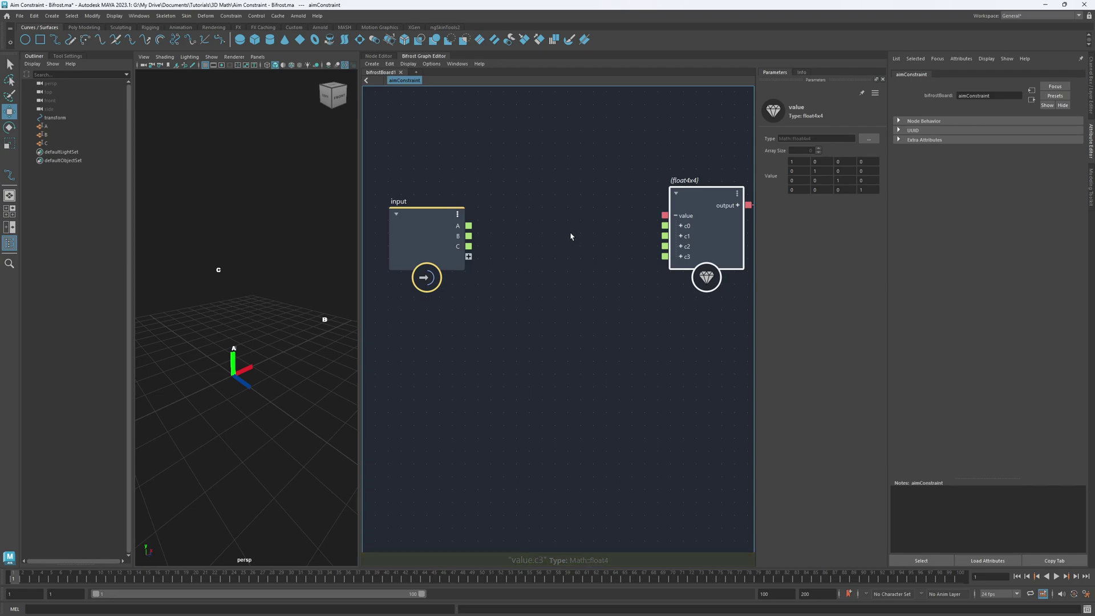
Try moving the transform's axes in the viewport and clear the selection.
left_click(259, 384)
left_click(259, 383)
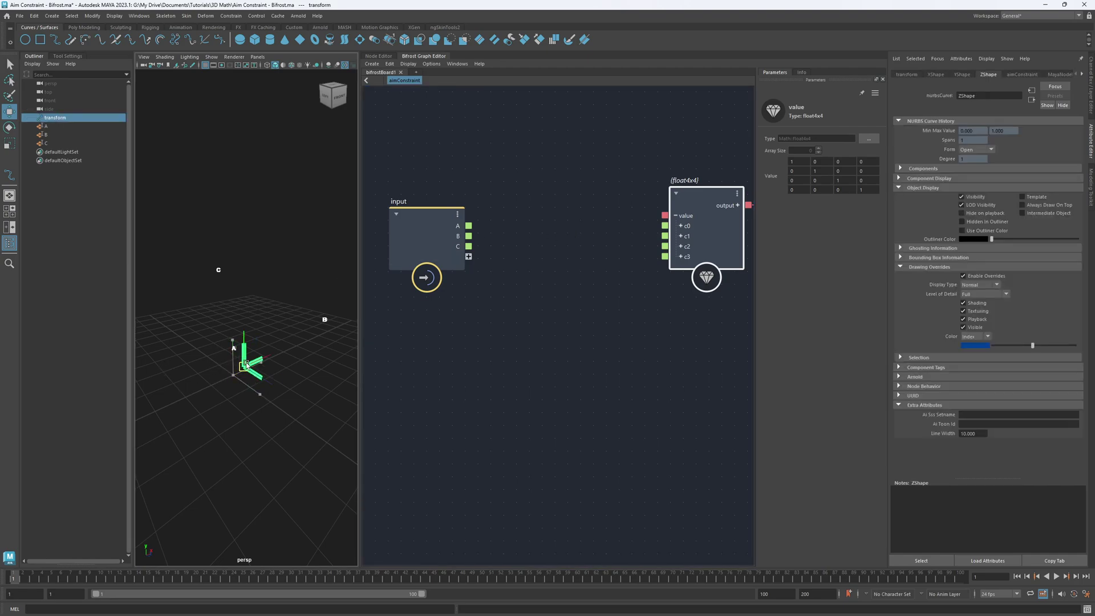
left_click(295, 295)
left_click(523, 316)
Try connecting input A directly to the value node's c3 port and expand c3 to show its components.
left_click(425, 251)
left_click_drag(425, 251, 665, 257)
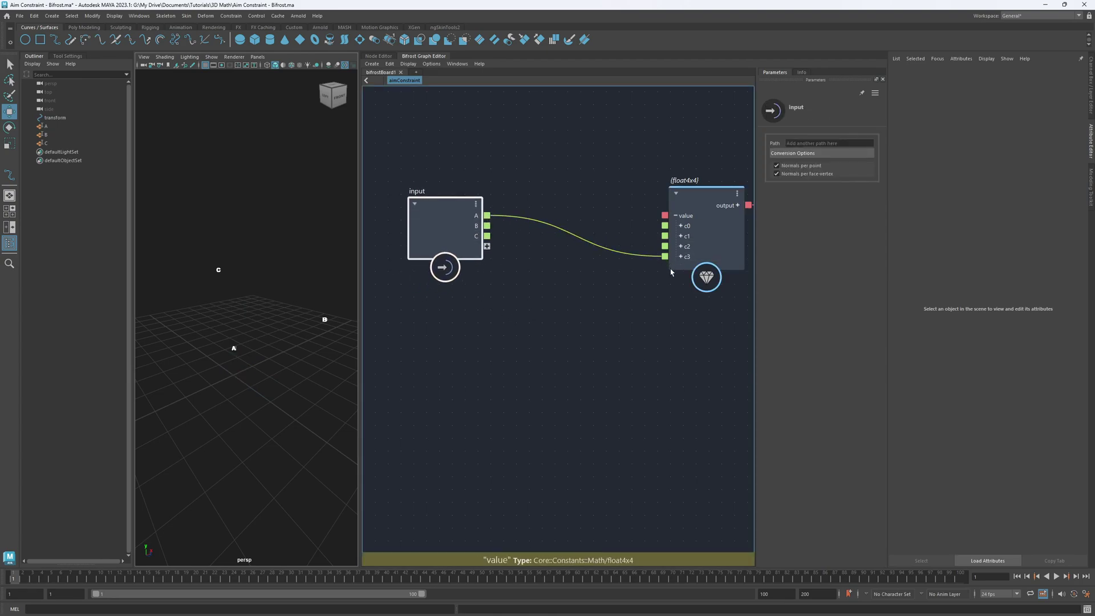
left_click(681, 257)
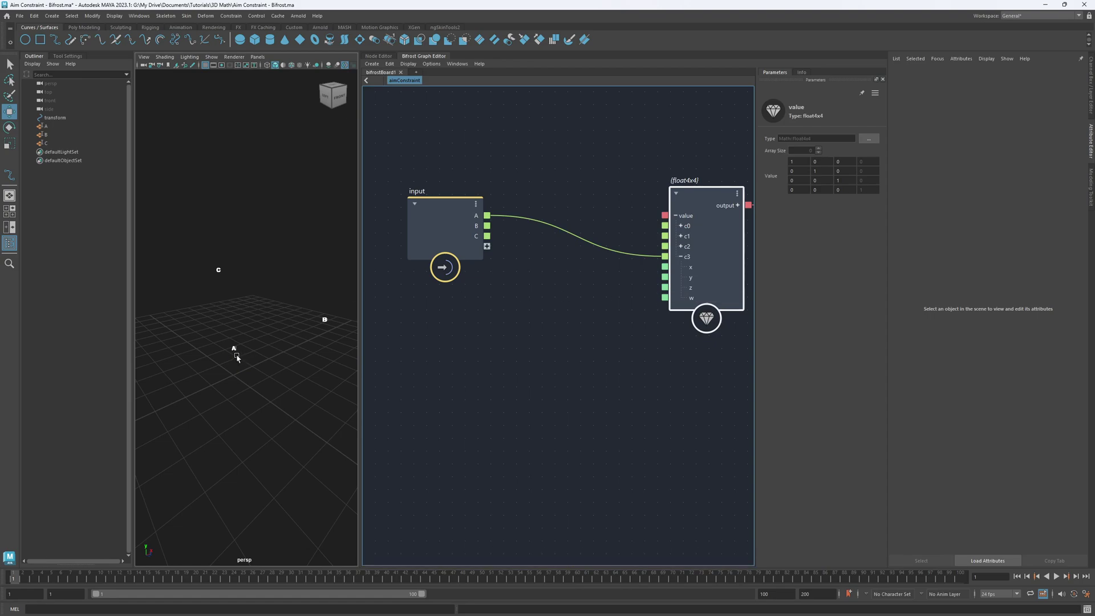
middle_click_drag(645, 249, 605, 261, "alt")
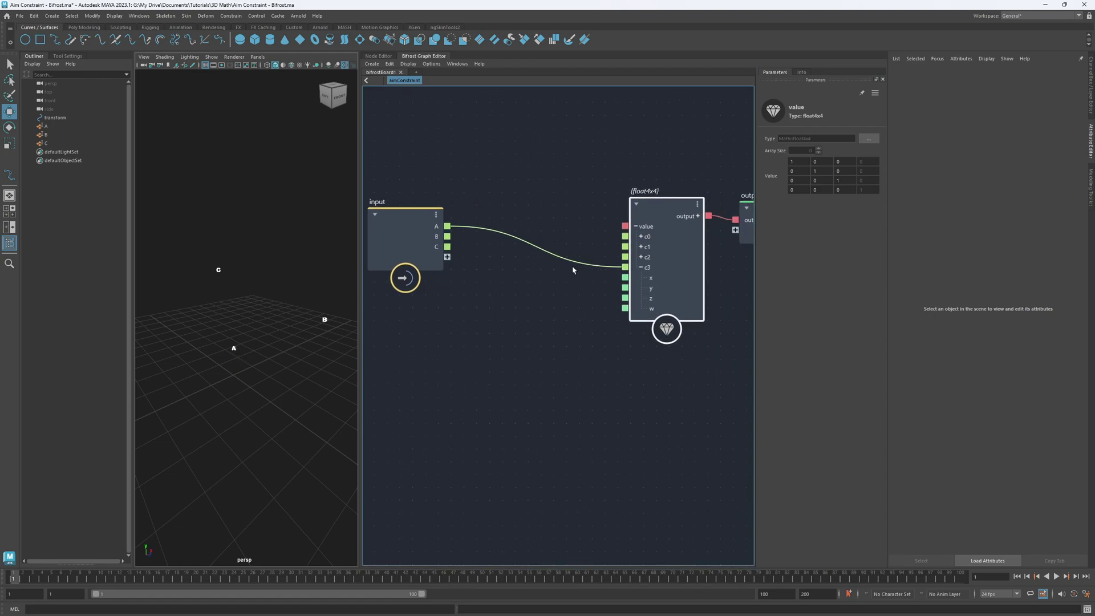
left_click(611, 267)
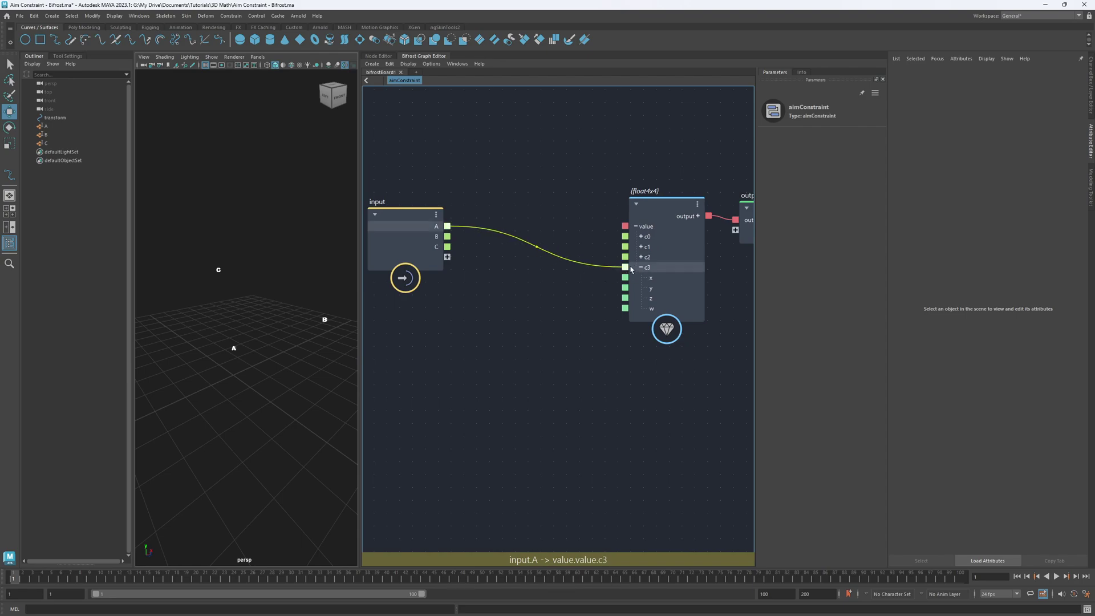
Disconnect input A from c3 and select the value node.
left_click_drag(420, 236, 417, 237)
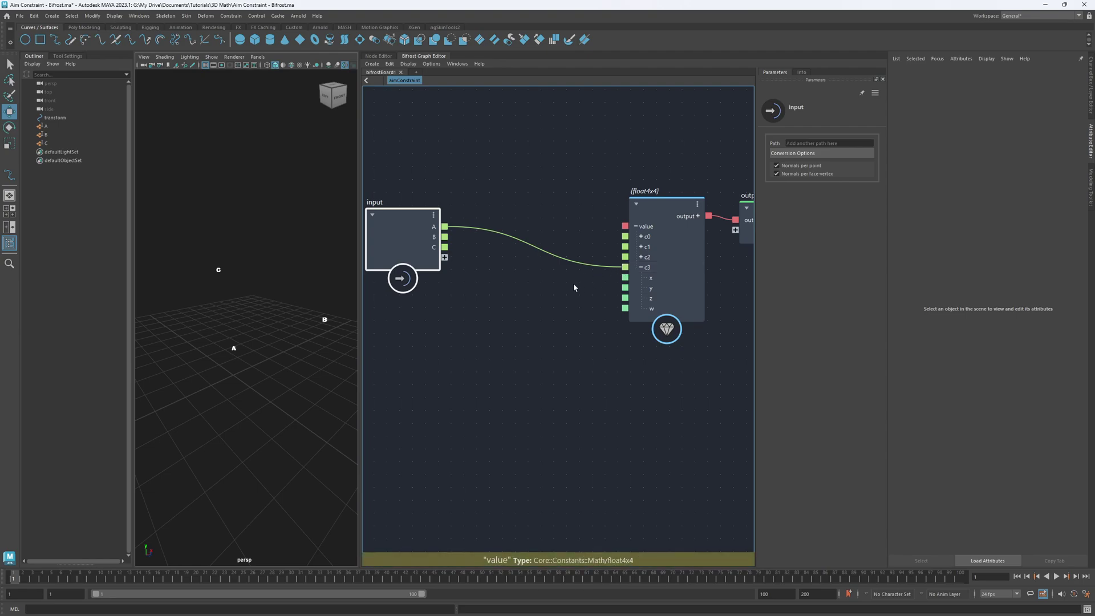
left_click(534, 308)
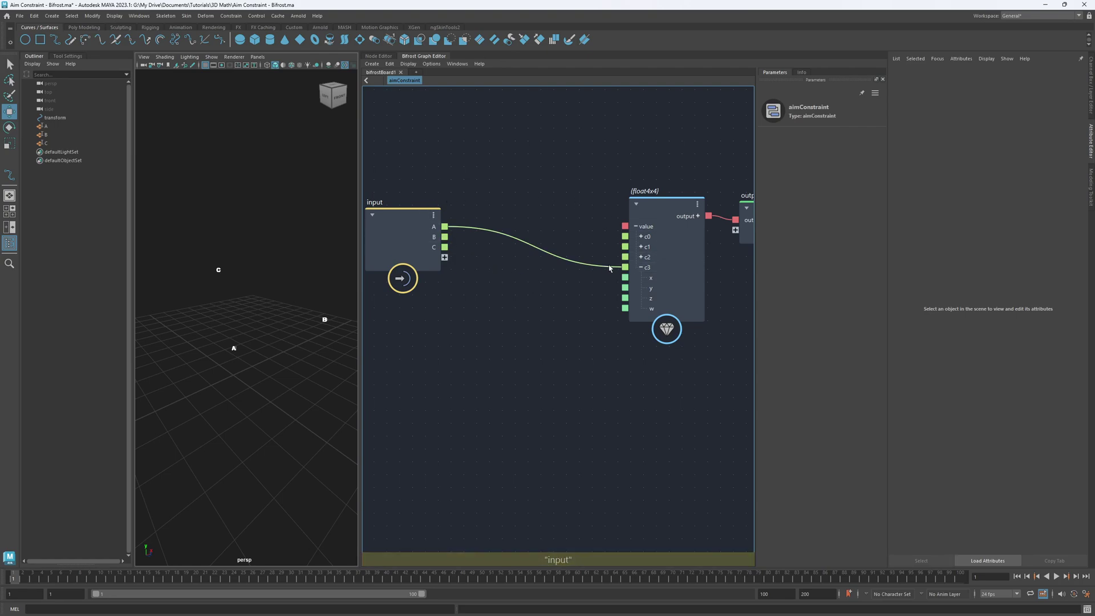
left_click_drag(618, 267, 480, 283)
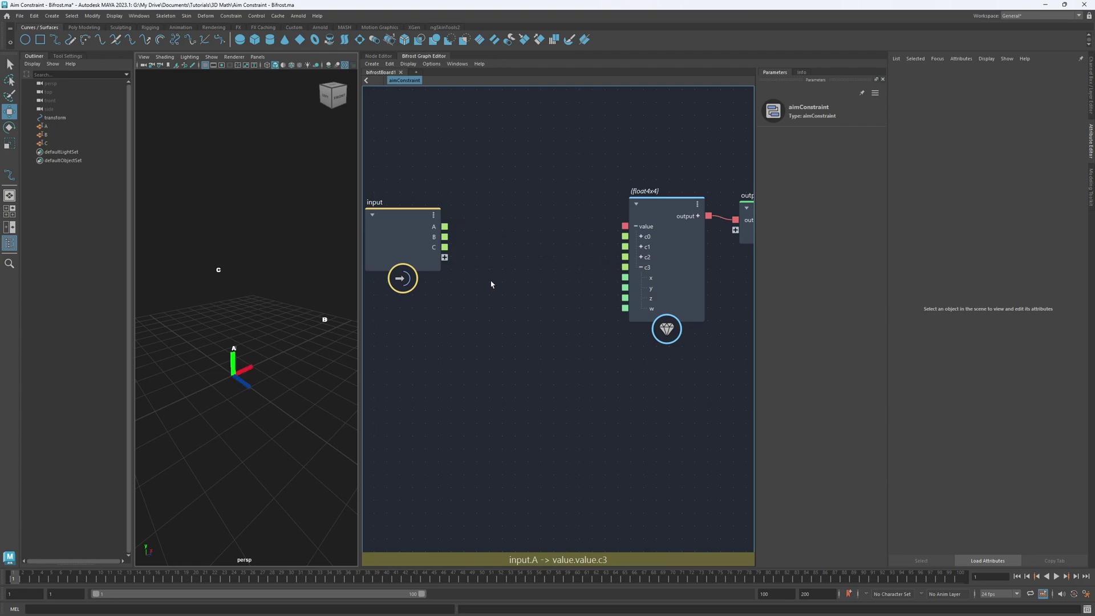
left_click(662, 300)
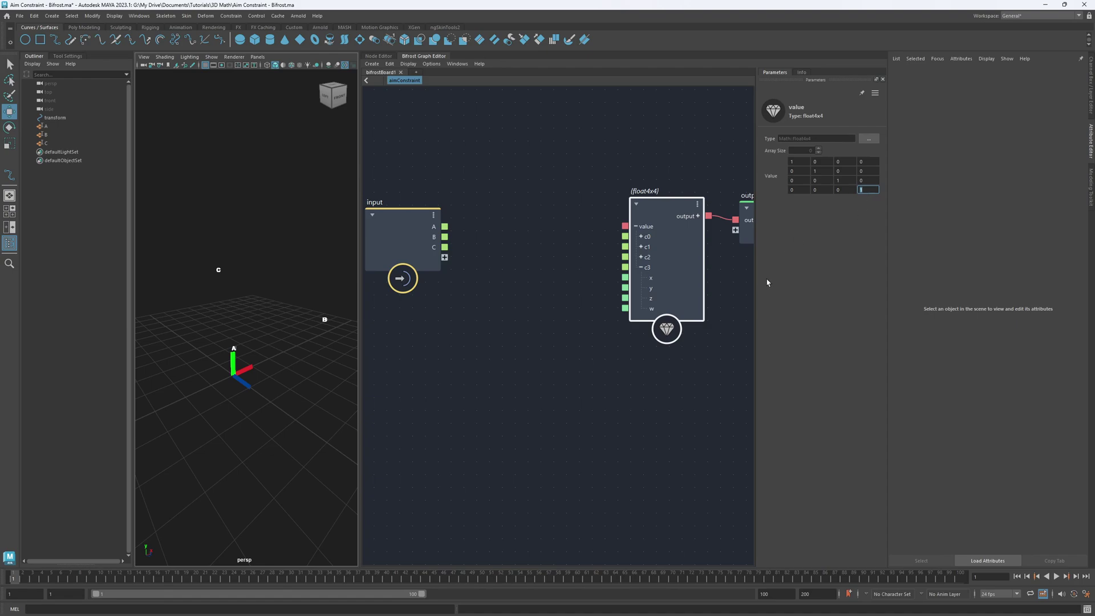
Add a vector3_to_vector4 node and connect its vector4 output to the value node's c3 port.
left_click(496, 272)
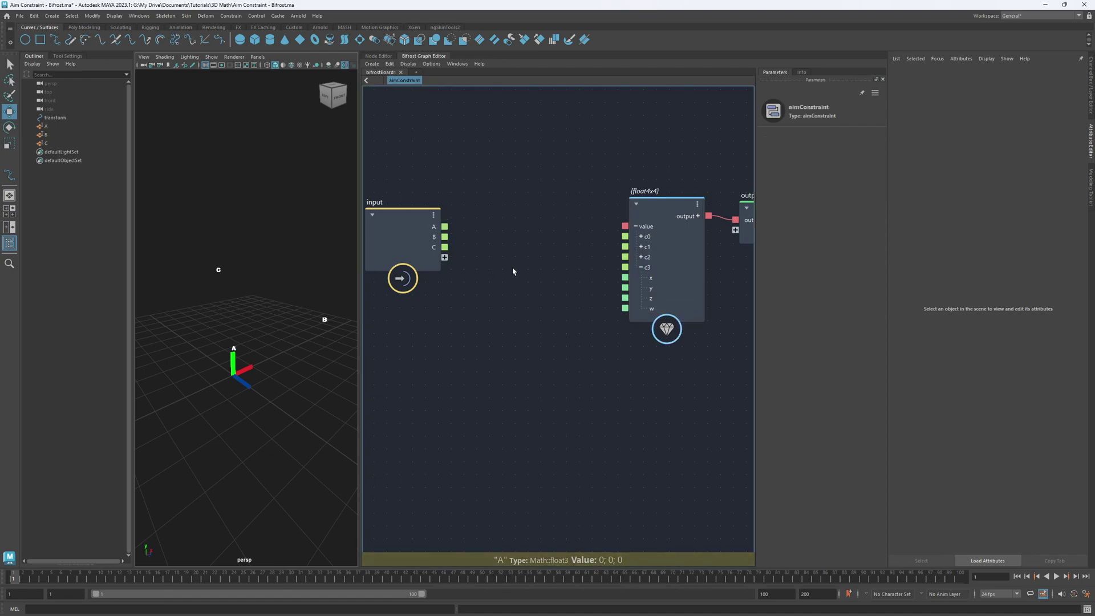
key("Tab")
type("vec")
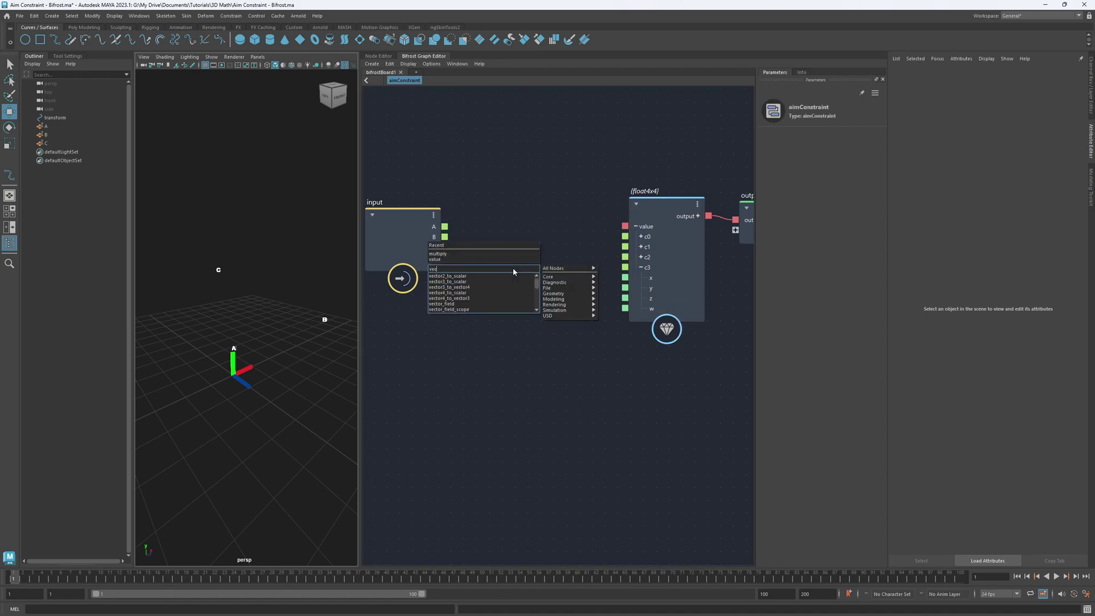
left_click(475, 291)
left_click_drag(477, 291, 507, 296)
left_click_drag(586, 287, 630, 268)
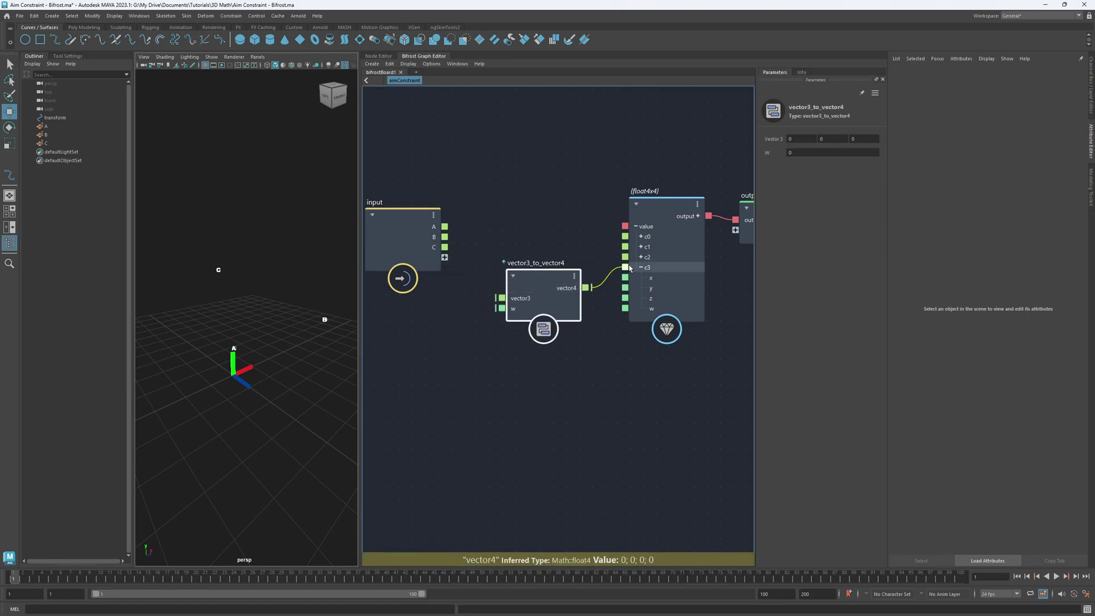
Set W to 1 on the vector3_to_vector4 node and connect input A to its vector3 port.
left_click_drag(545, 296, 562, 286)
left_click(792, 153)
left_click(603, 144)
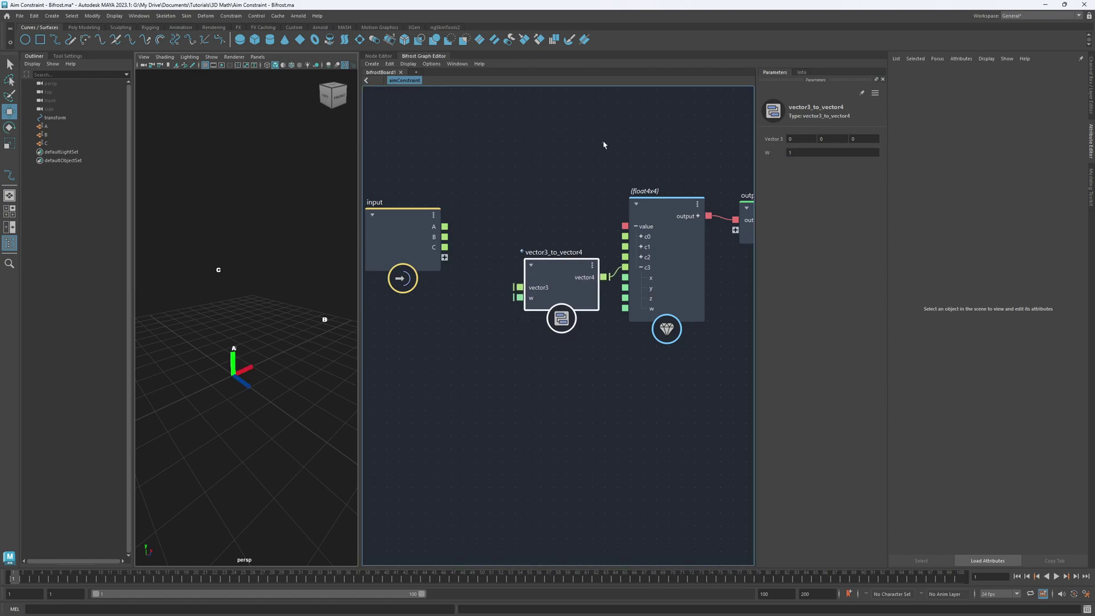
left_click_drag(572, 276, 575, 266)
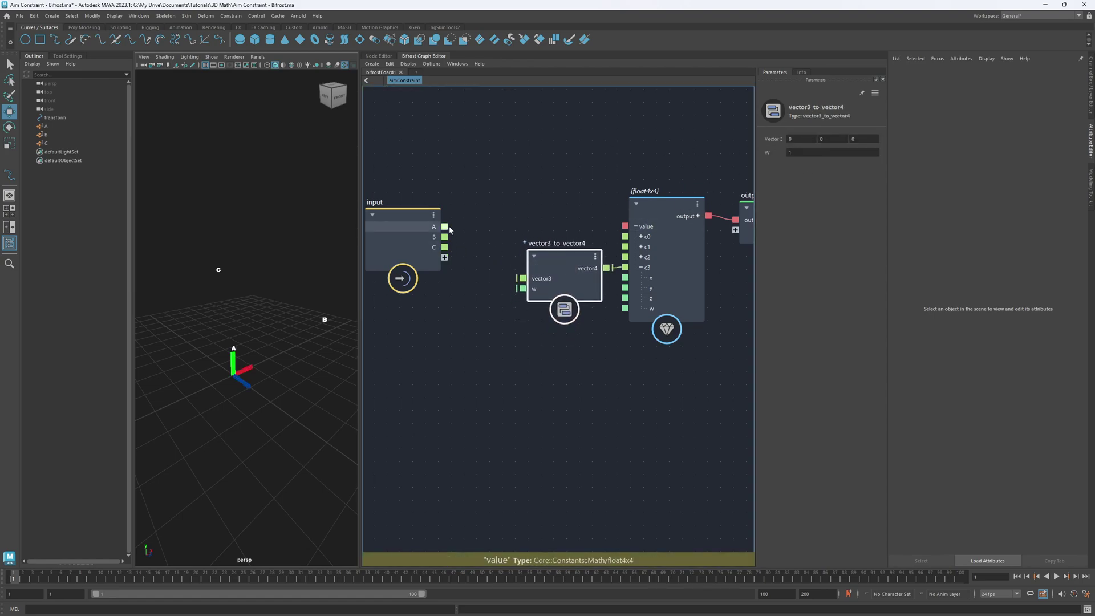
left_click_drag(445, 227, 533, 281)
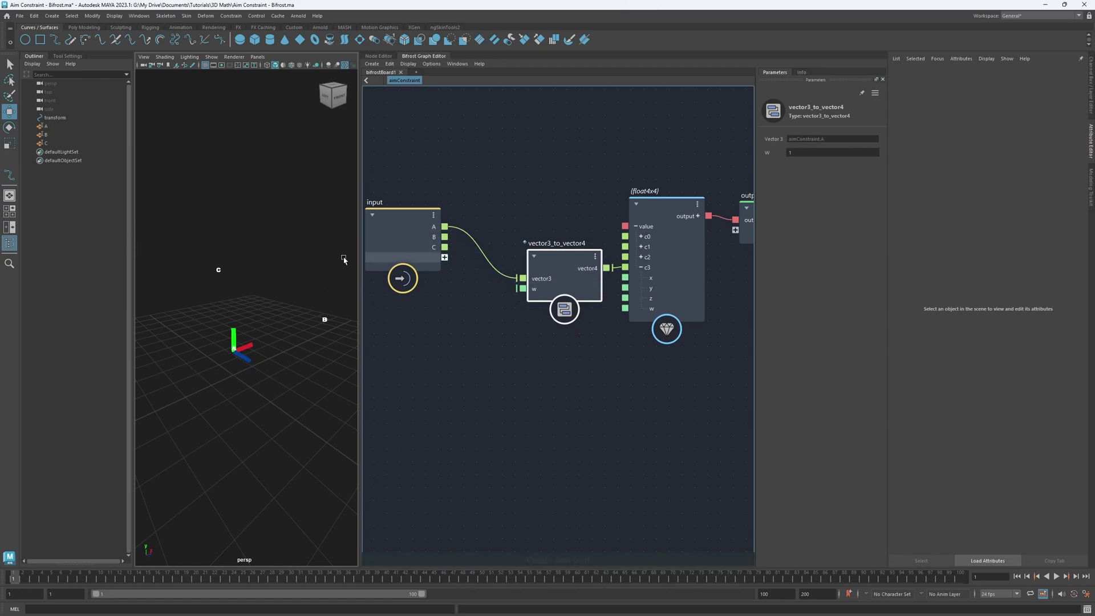
Check the last matrix row of the value node and expand the components of c0, c1, c2 and c3.
left_click(669, 231)
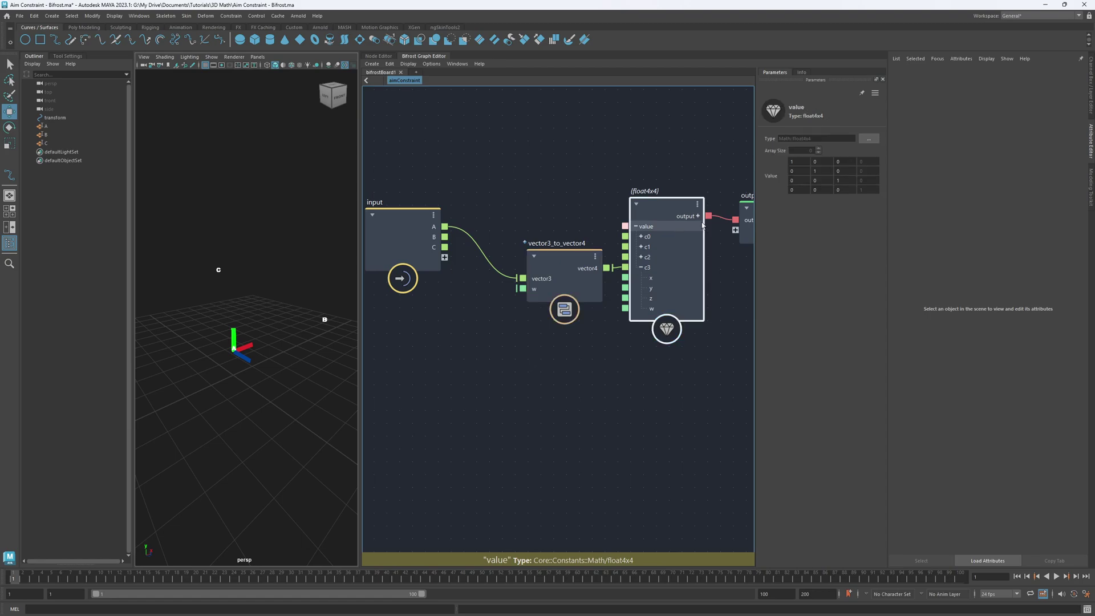
left_click(804, 190)
double_click(805, 191)
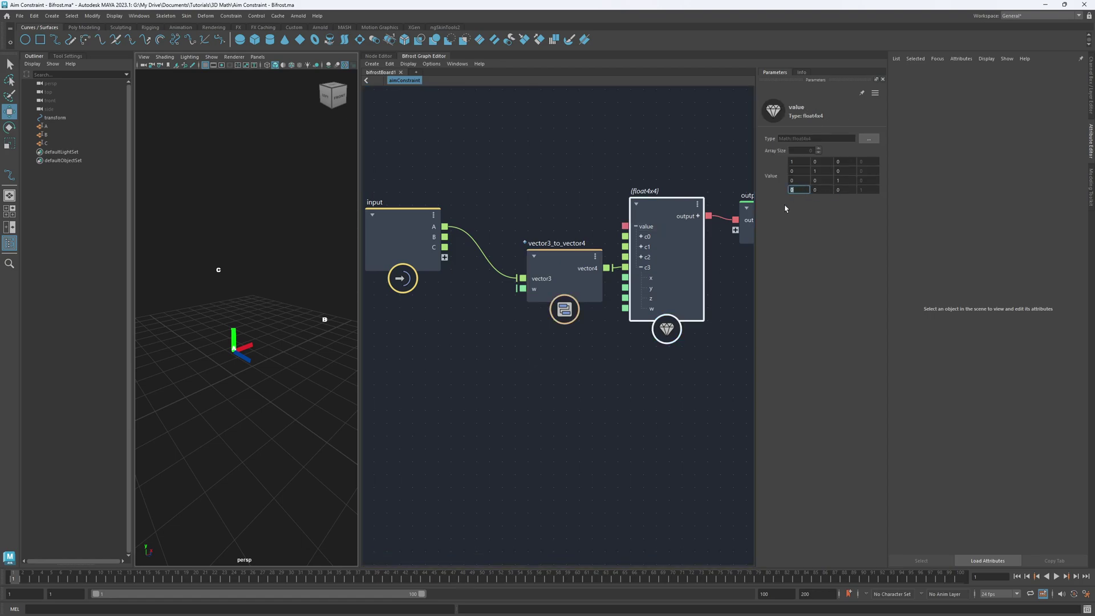
mouse_move(663, 180)
middle_mouse_down("alt")
mouse_move(565, 169)
mouse_move(655, 195)
middle_mouse_up("alt")
left_click(687, 193)
left_click(585, 192)
left_click(612, 259)
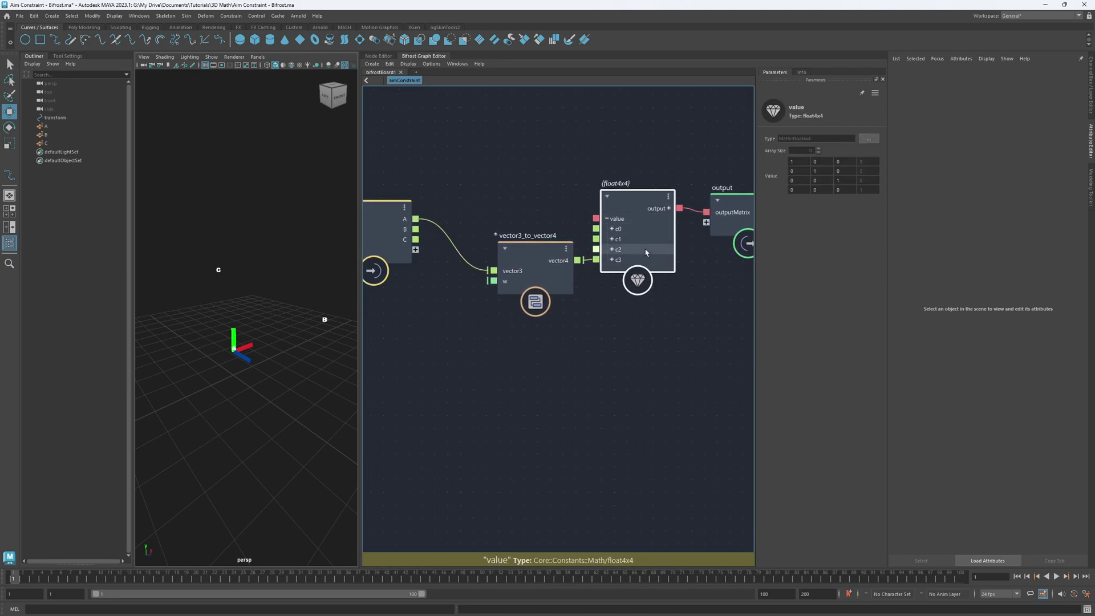
left_click(612, 260)
left_click(612, 228)
left_click_drag(642, 230, 648, 108)
Rearrange the vector3_to_vector4, output and value nodes so their connections run in clear lines.
left_click_drag(537, 265, 542, 275)
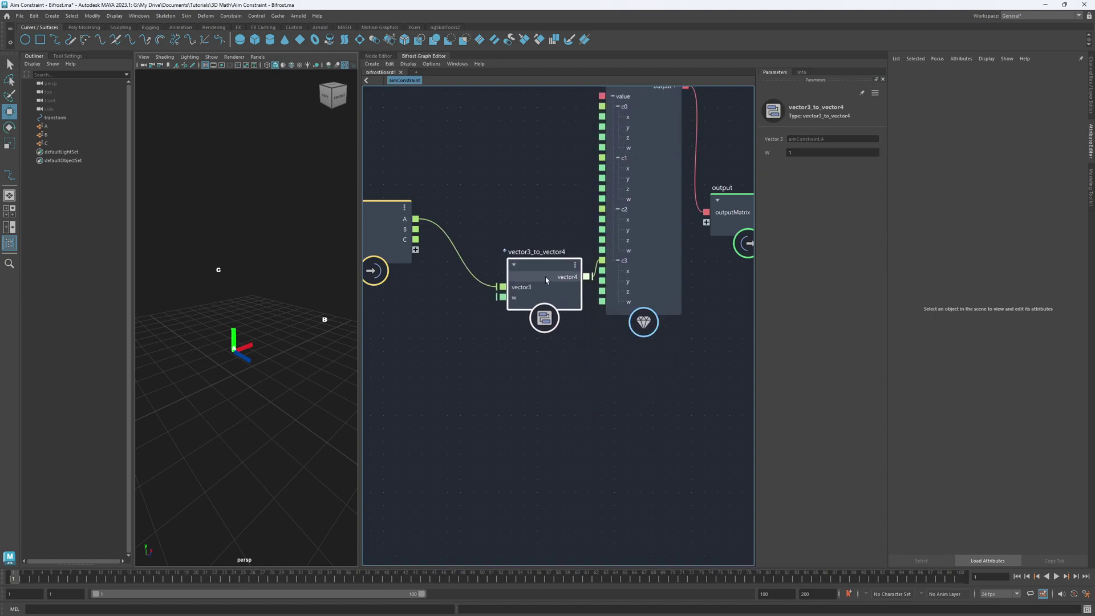
middle_click_drag(546, 193, 568, 264)
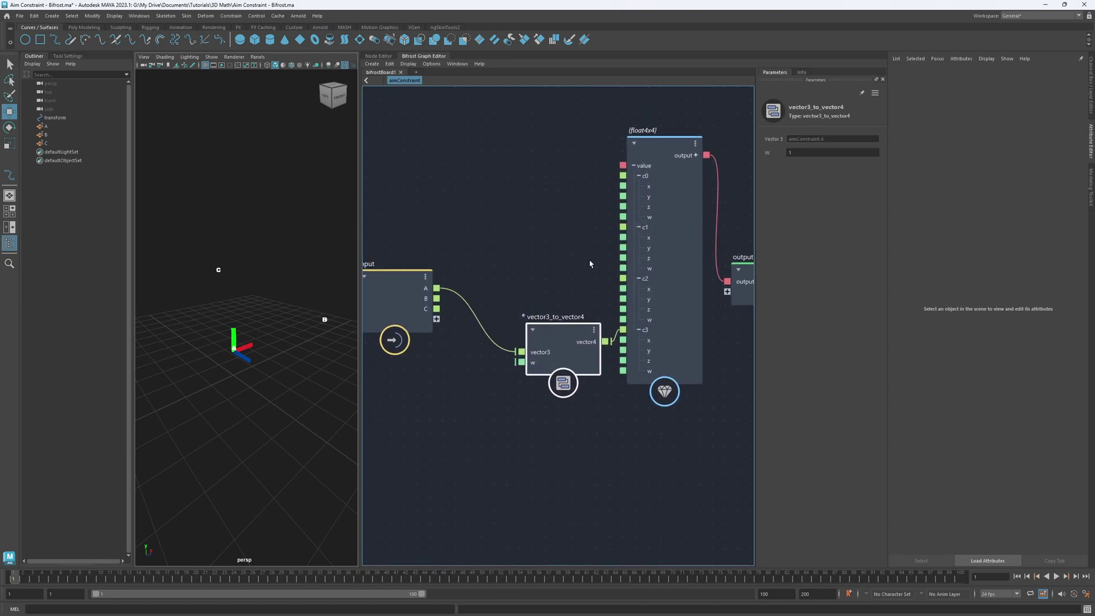
middle_click_drag(684, 279, 597, 269)
left_click_drag(695, 280, 712, 164)
middle_click_drag(681, 263, 780, 267)
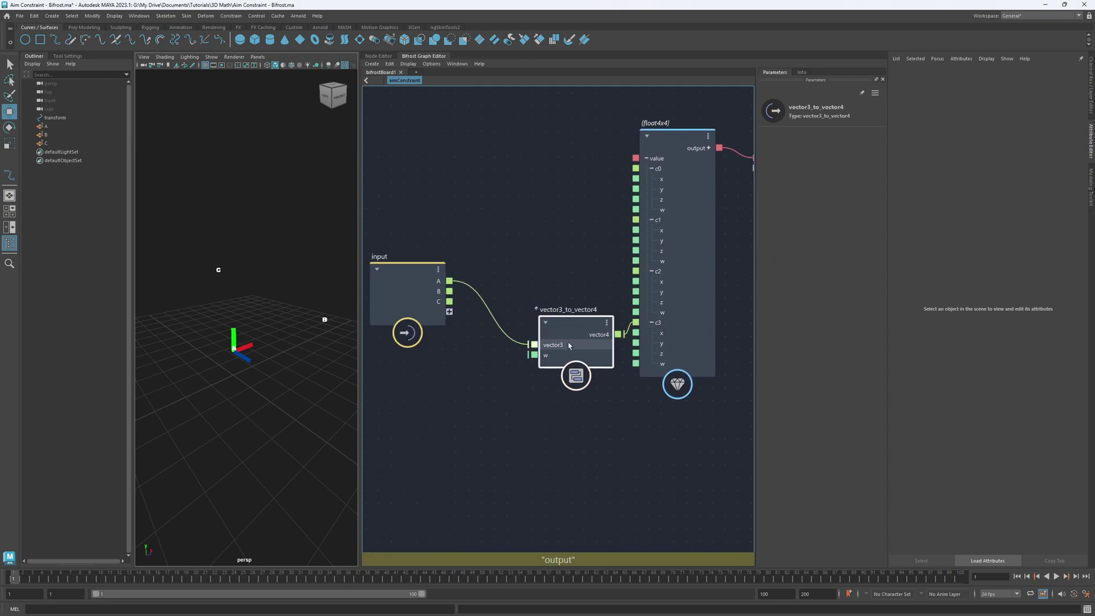
left_click(588, 314)
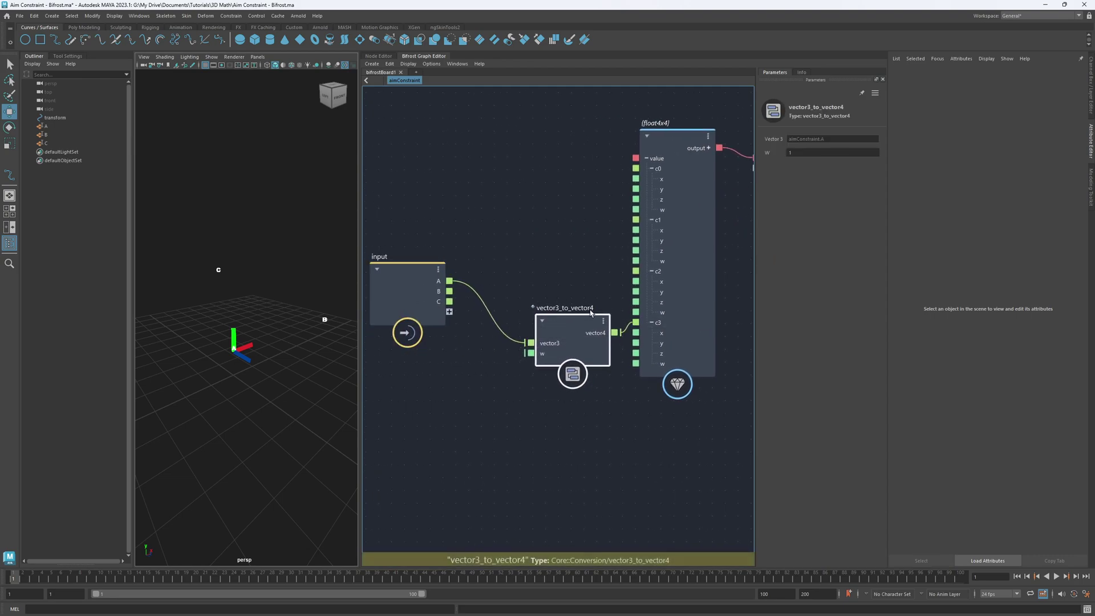
left_click_drag(637, 170, 540, 164)
mouse_move(639, 222)
left_mouse_down()
mouse_move(539, 188)
mouse_move(645, 221)
mouse_move(644, 232)
left_mouse_up()
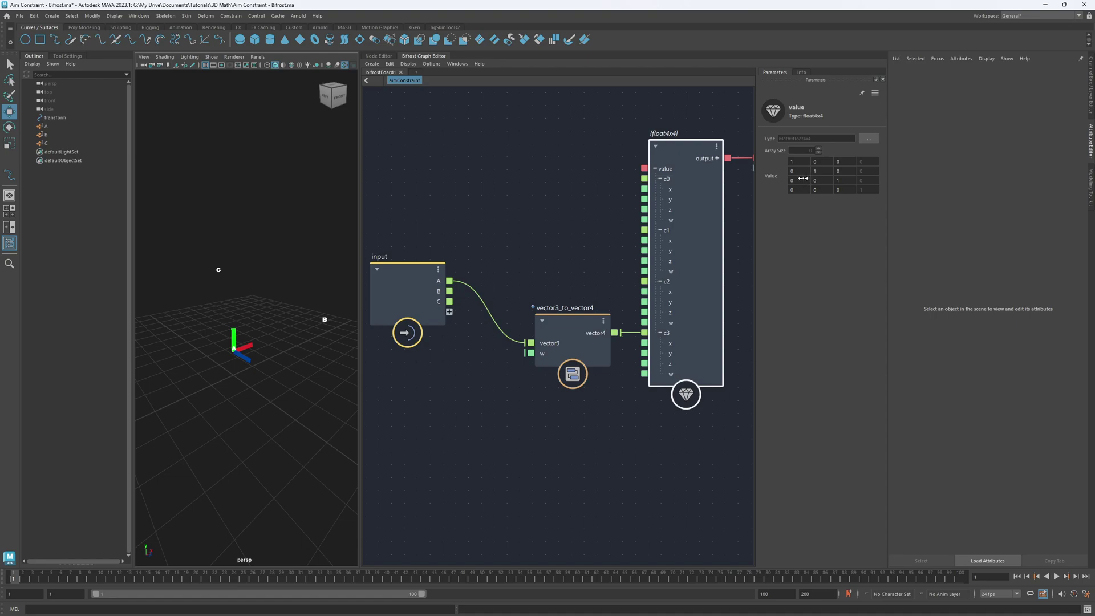
Check the rows of the value node's matrix and reposition the vector3_to_vector4 and input nodes.
middle_click_drag(562, 211, 507, 208)
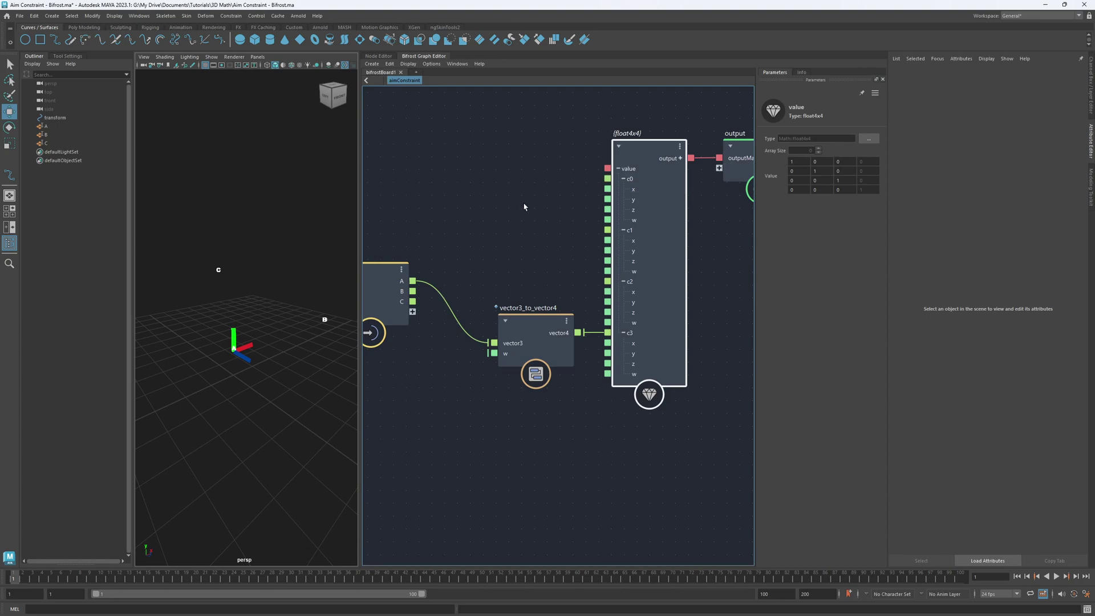
middle_click_drag(535, 219, 517, 224, "alt")
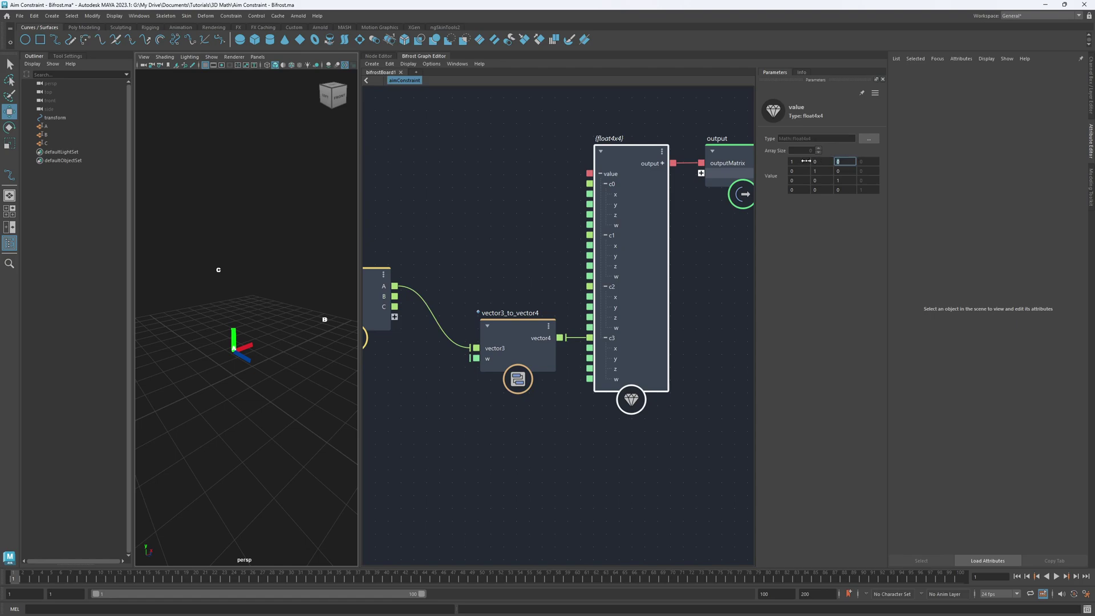
left_click(806, 171)
left_click(802, 180)
left_click(863, 160)
left_click_drag(535, 331, 535, 329)
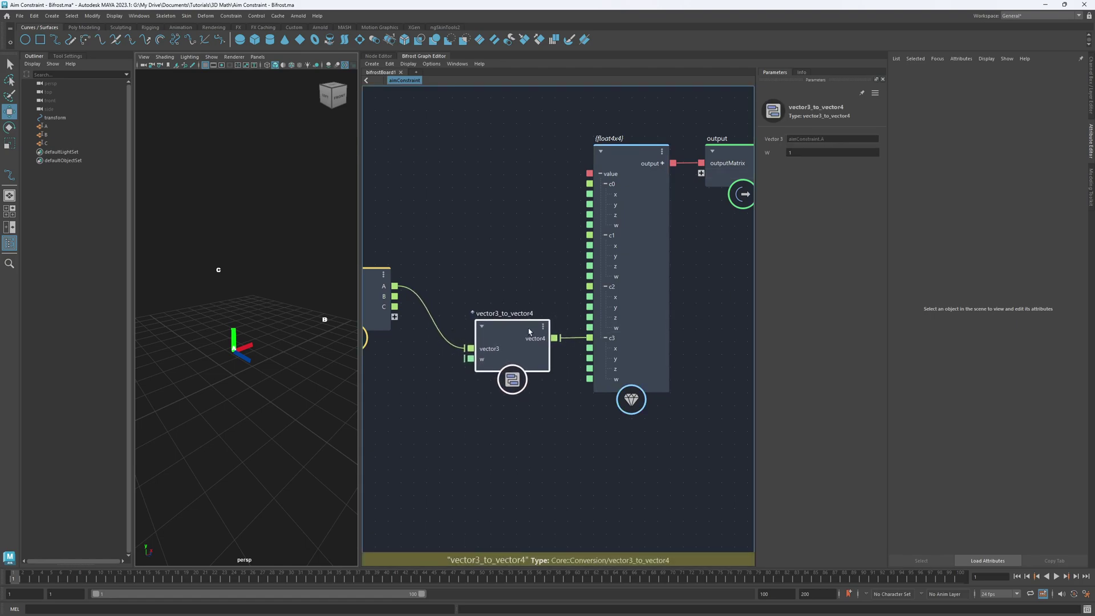
left_click(633, 325)
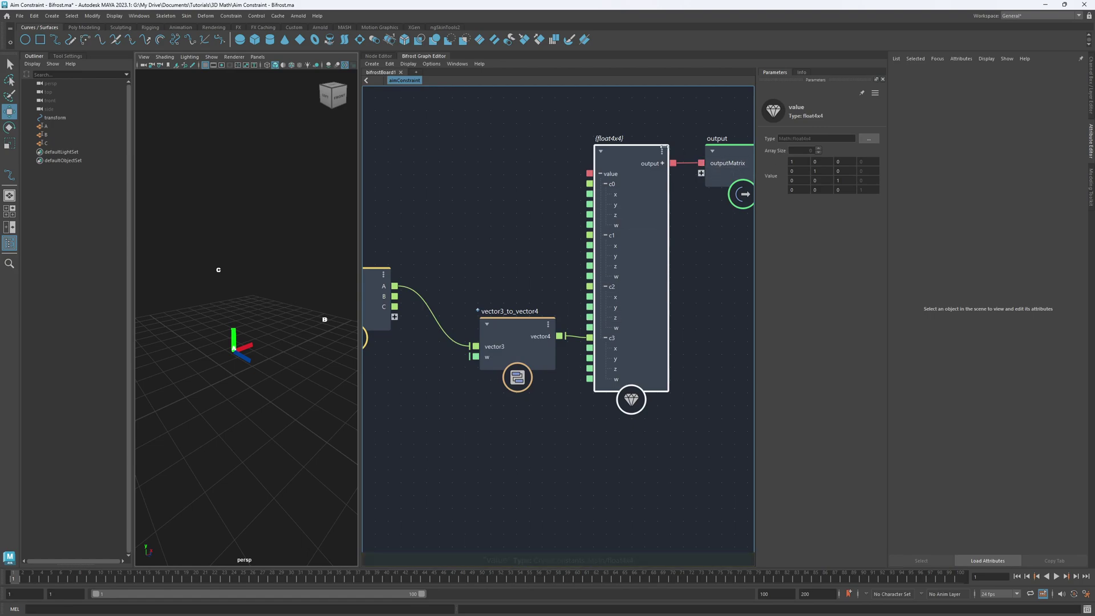
middle_click_drag(528, 200, 607, 190)
left_click_drag(442, 288, 409, 251)
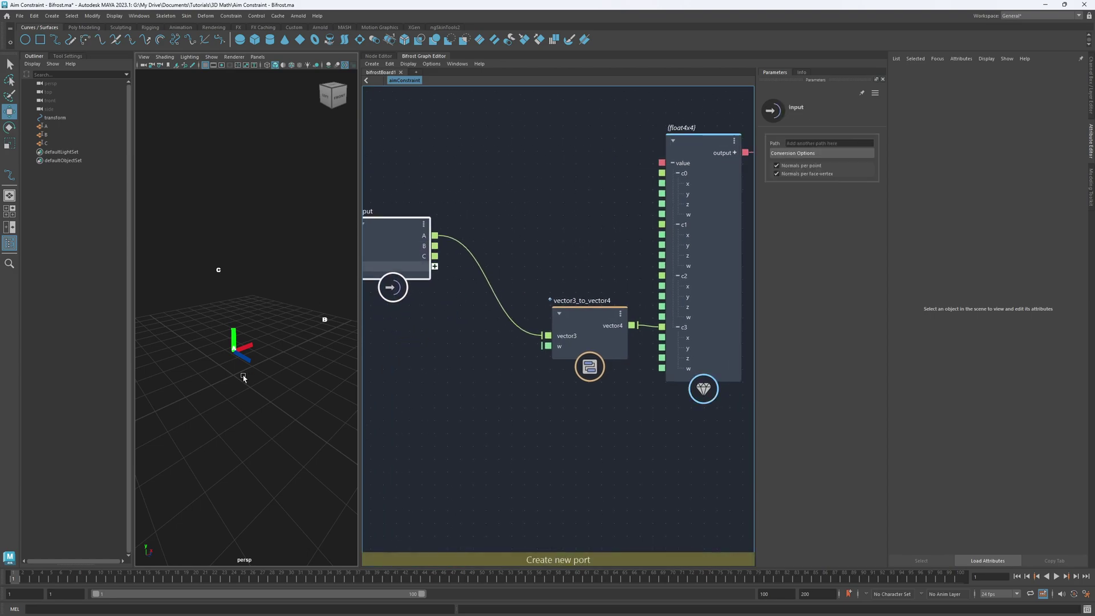
Switch to the Aim Constraint.png image, review the formulas for the x, u, z and y vectors, and minimise it.
key("alt+Tab")
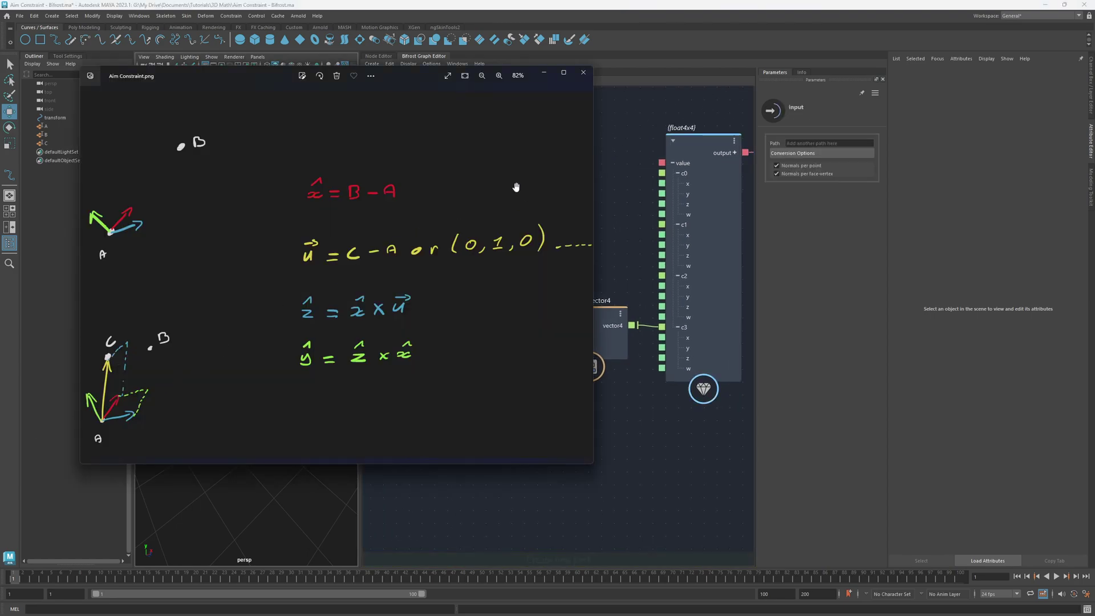
left_click_drag(300, 213, 365, 216)
left_click_drag(415, 76, 449, 84)
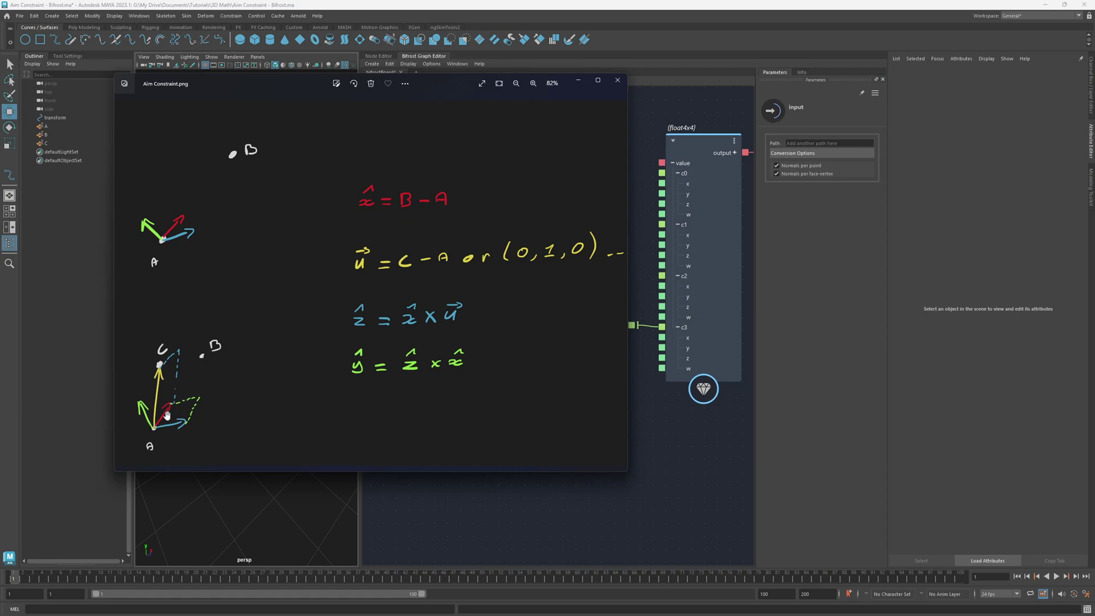
left_click(578, 85)
Add a subtract node, connect input B and then input A to it, and space the nodes apart.
key("Tab")
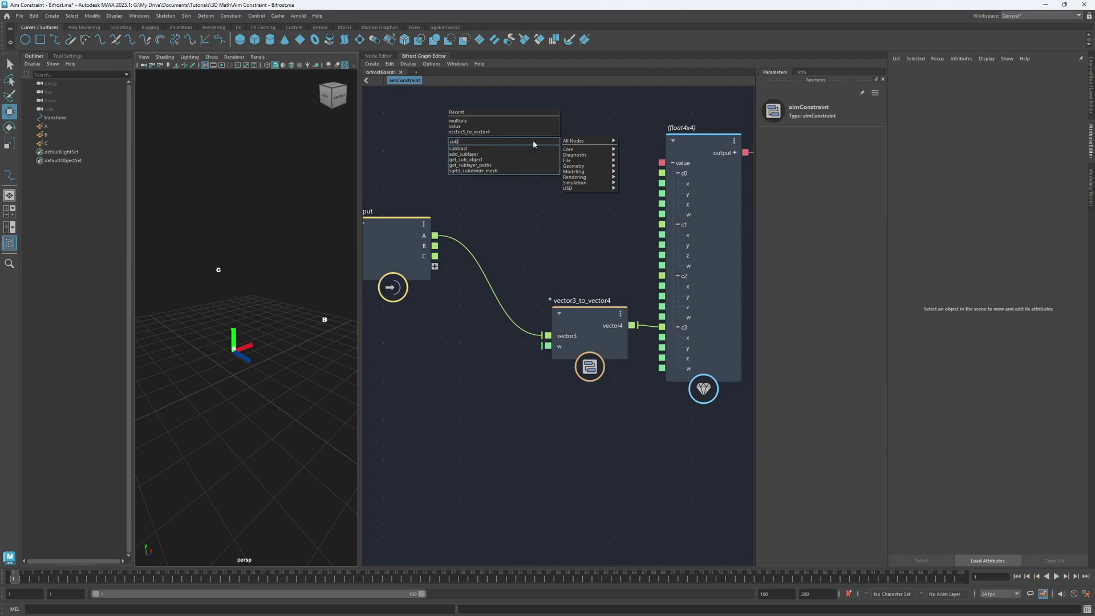
key("Escape")
middle_click_drag(468, 195, 516, 196, "alt")
left_click_drag(483, 247, 539, 174)
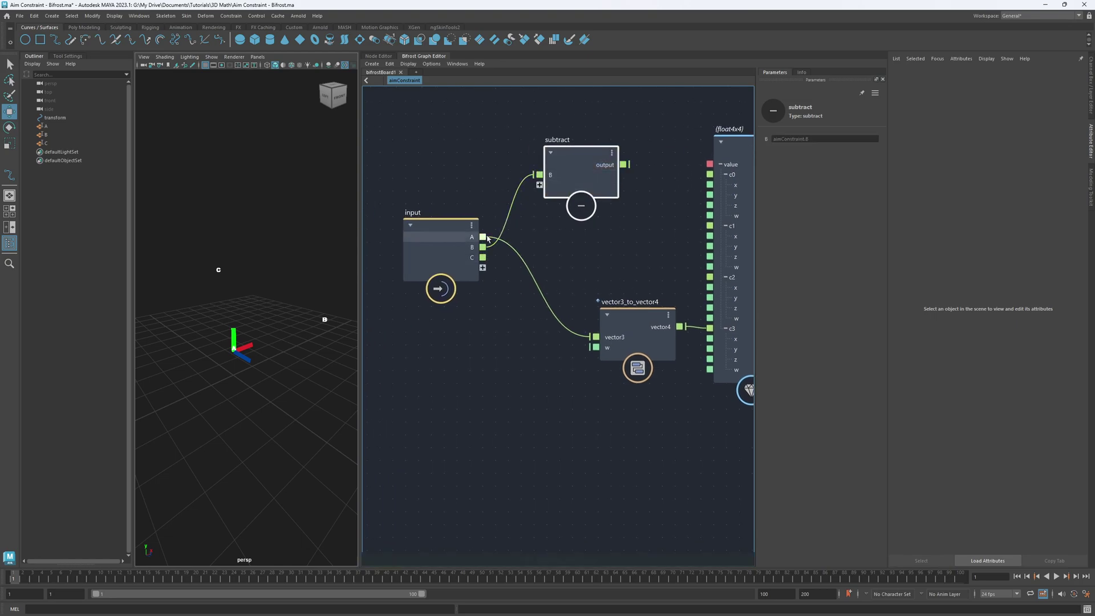
left_click_drag(483, 237, 539, 184)
left_click_drag(449, 250, 433, 251)
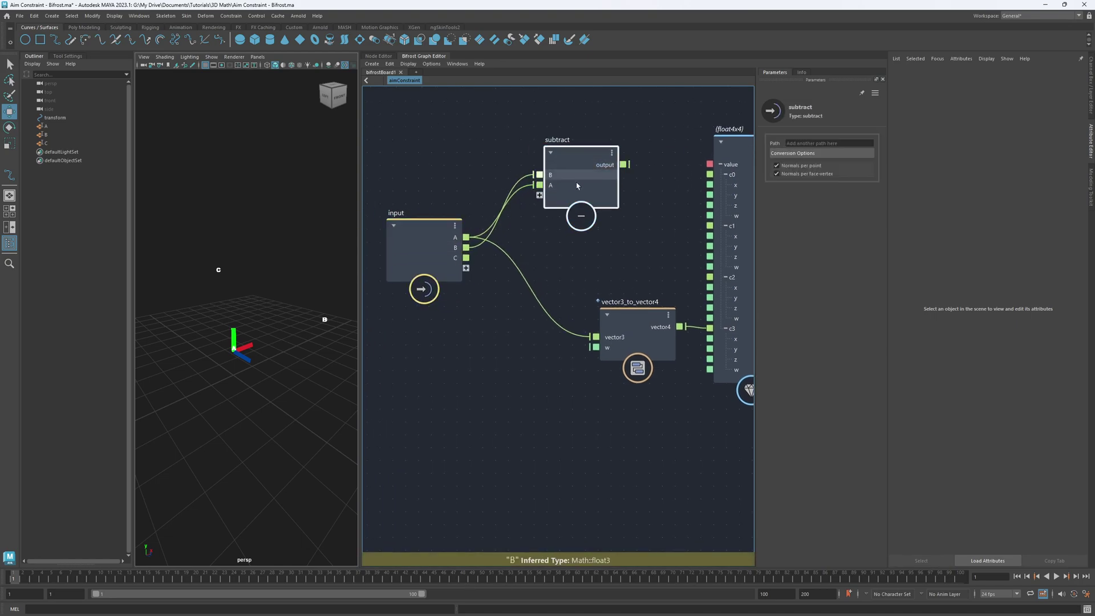
left_click_drag(578, 181, 576, 199)
Rename the subtract node as x_vec and move it closer to the input node.
middle_click_drag(512, 211, 418, 221, "alt")
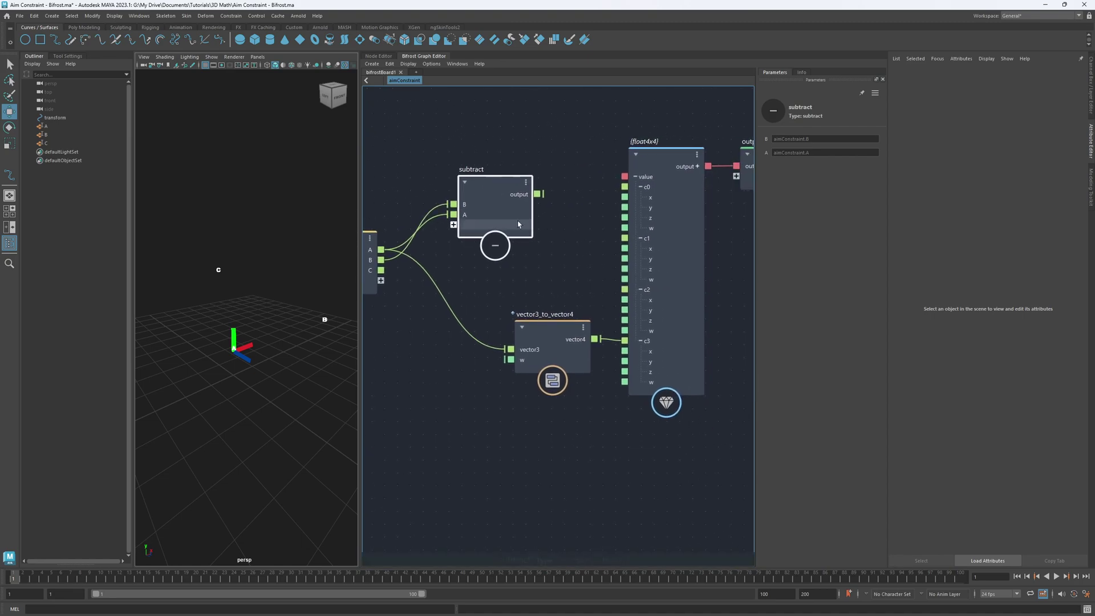
double_click(470, 166)
type("x_vec")
key("Return")
left_click_drag(510, 197, 480, 194)
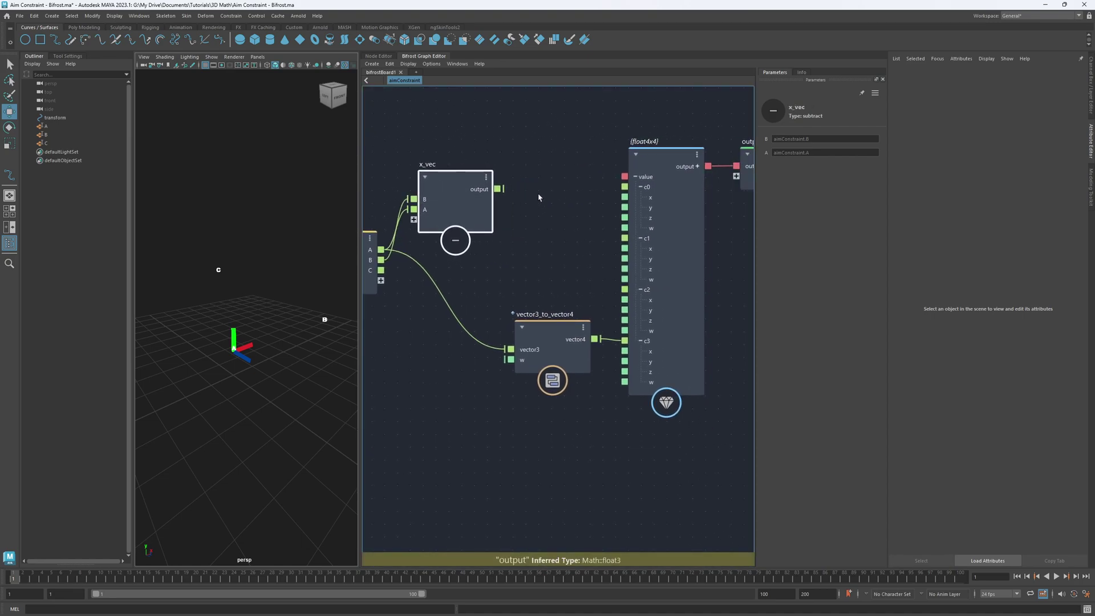
Try connecting x_vec's output directly to the value node's c0 port and inspect the x axis in the viewport.
left_click_drag(549, 189, 624, 186)
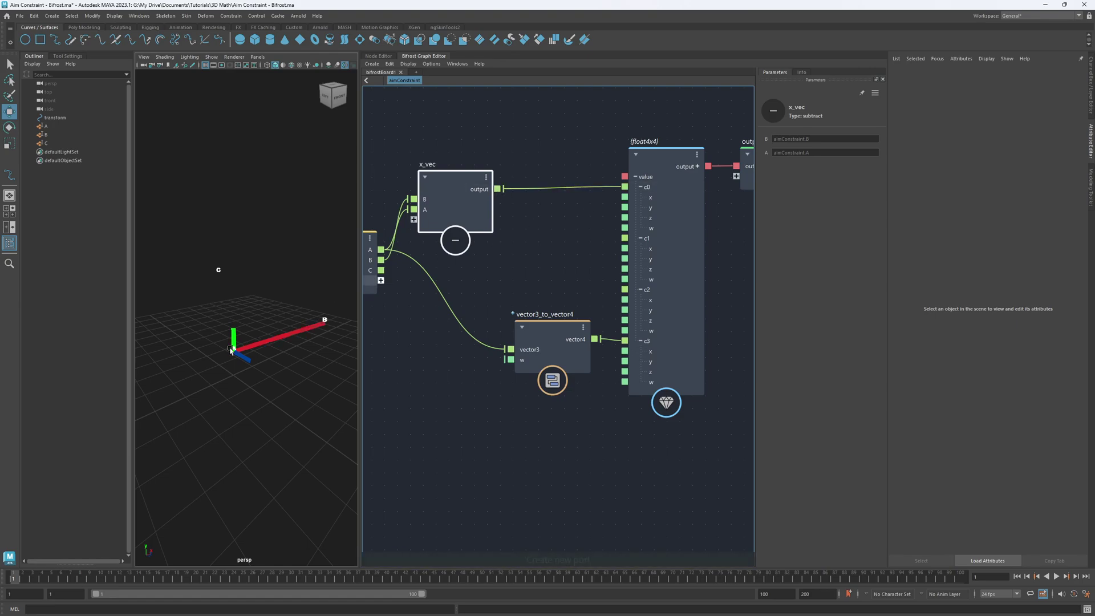
left_click_drag(215, 353, 326, 358, "alt")
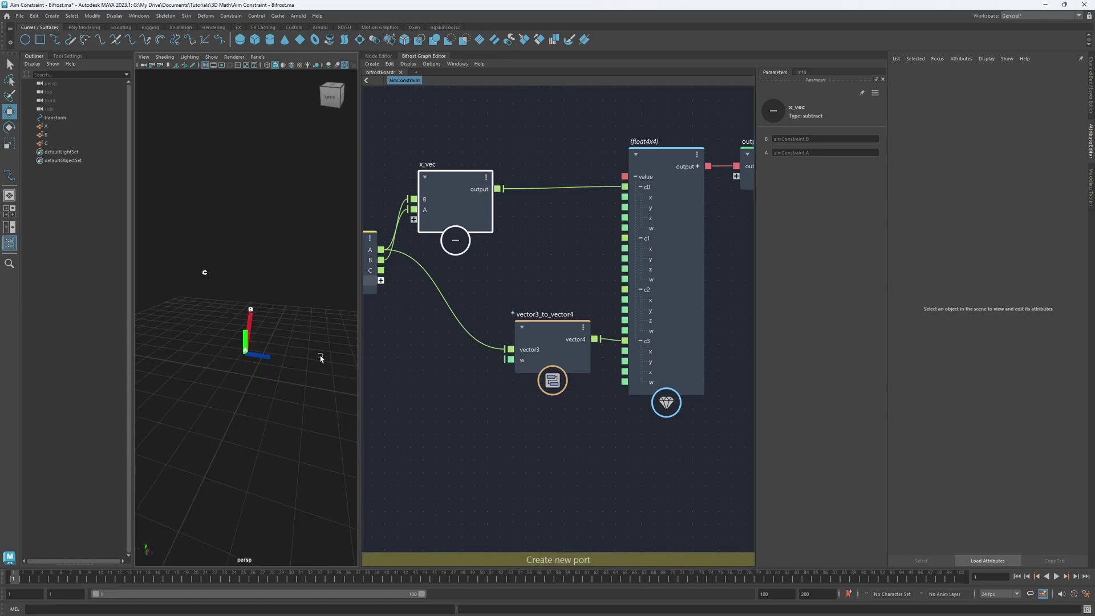
left_click_drag(310, 322, 311, 266, "alt")
Add a normalize node, feed x_vec's output into it, and connect its normalized output to the value node's c0 port.
middle_click_drag(524, 260, 552, 284, "alt")
left_click(521, 162)
key("Tab")
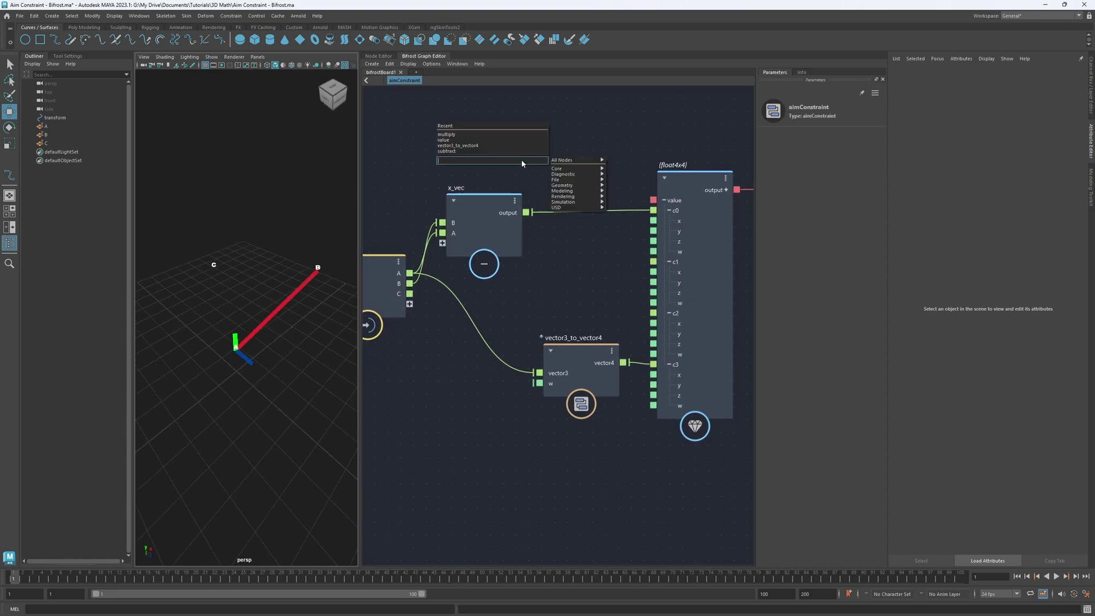
type("norma")
key("Down")
key("Return")
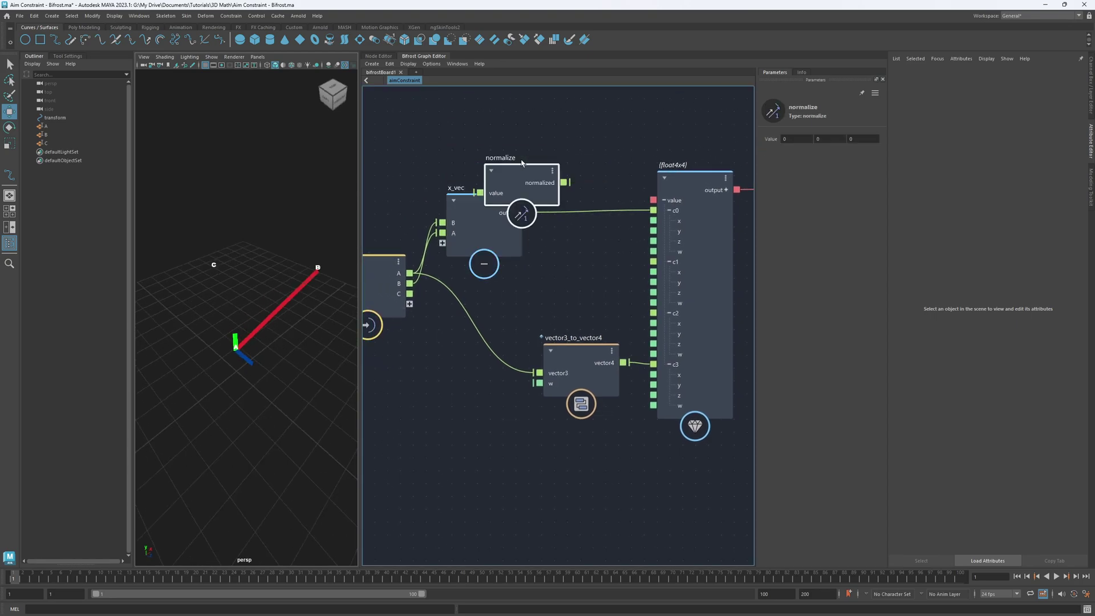
left_click_drag(531, 176, 574, 145)
left_click_drag(525, 213, 523, 161)
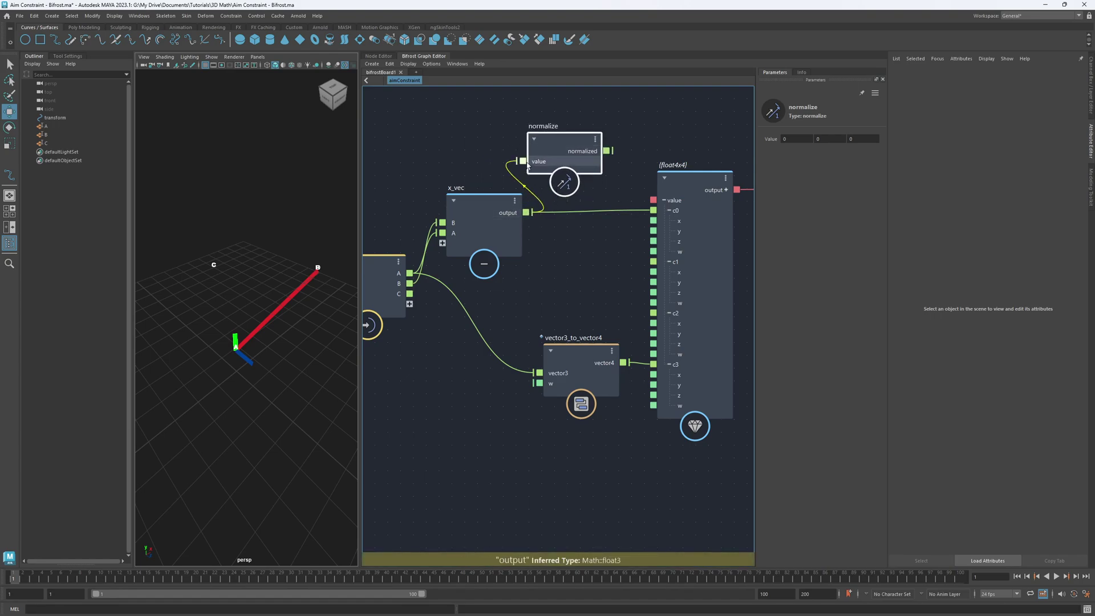
left_click_drag(607, 151, 653, 210)
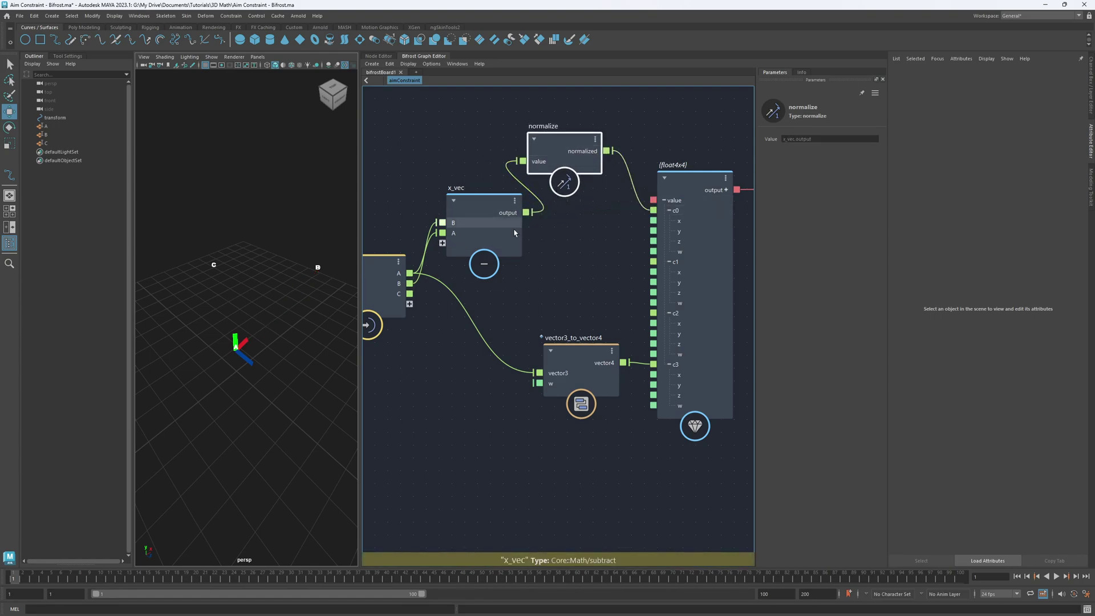
Line up the x_vec, normalize and value nodes in a row.
left_click_drag(485, 226, 481, 211)
left_click_drag(573, 167, 597, 224)
left_click_drag(693, 215, 705, 212)
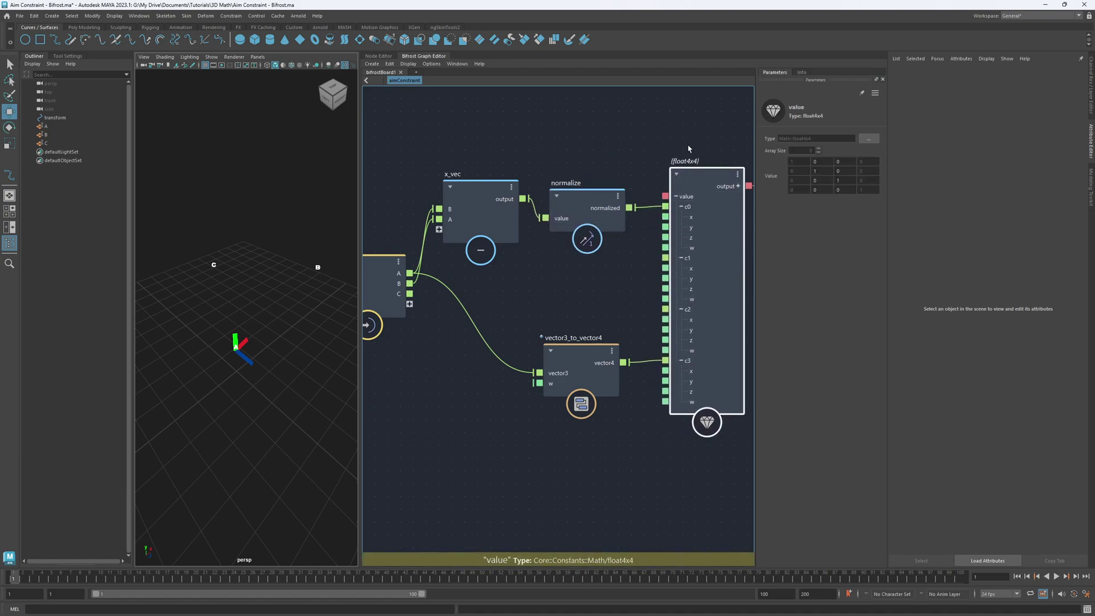
middle_click_drag(704, 211, 622, 194)
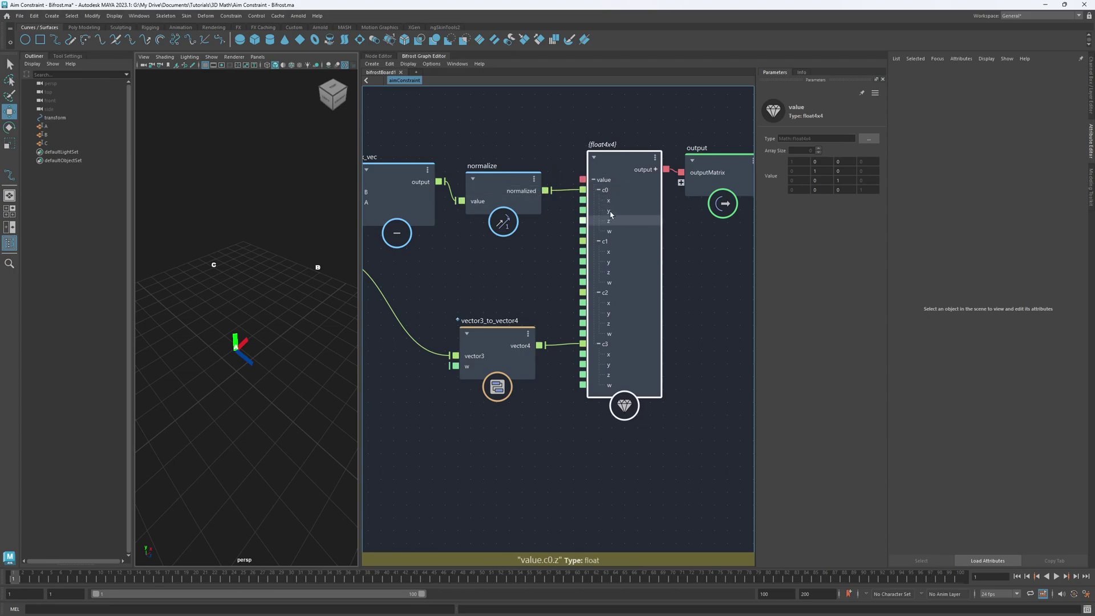
middle_click_drag(481, 110, 523, 113)
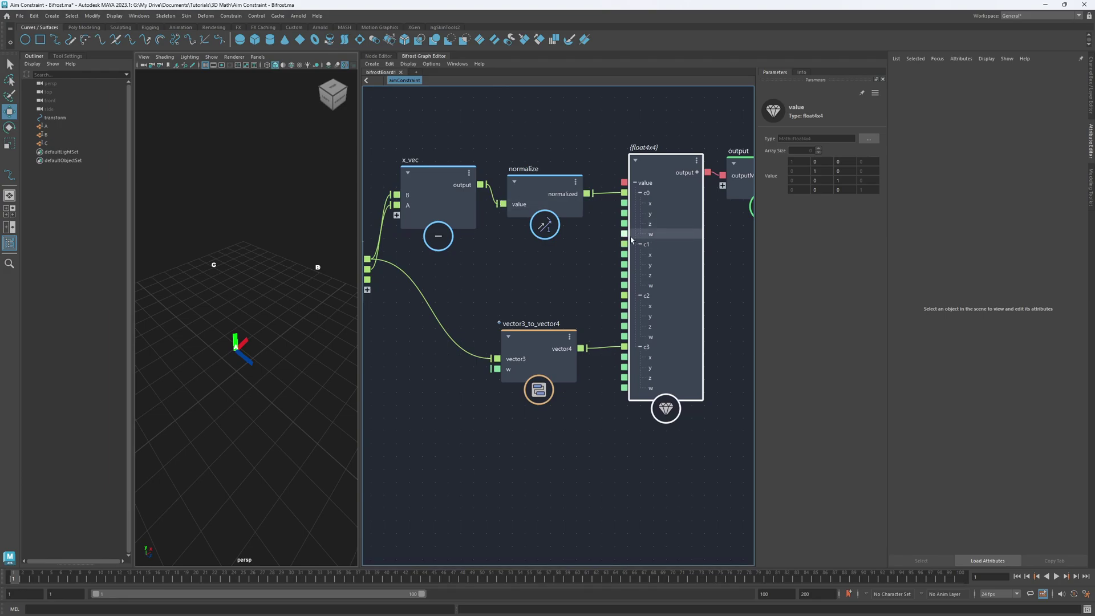
Select locator B and move it in the viewport to test the x axis, then undo the move.
left_click_drag(287, 297, 314, 331, "alt")
left_click(313, 319)
left_click_drag(363, 268, 261, 297)
key("ctrl+z")
Switch to the Aim Constraint.png image, review the up vector formula, and return to Maya.
key("alt+Tab")
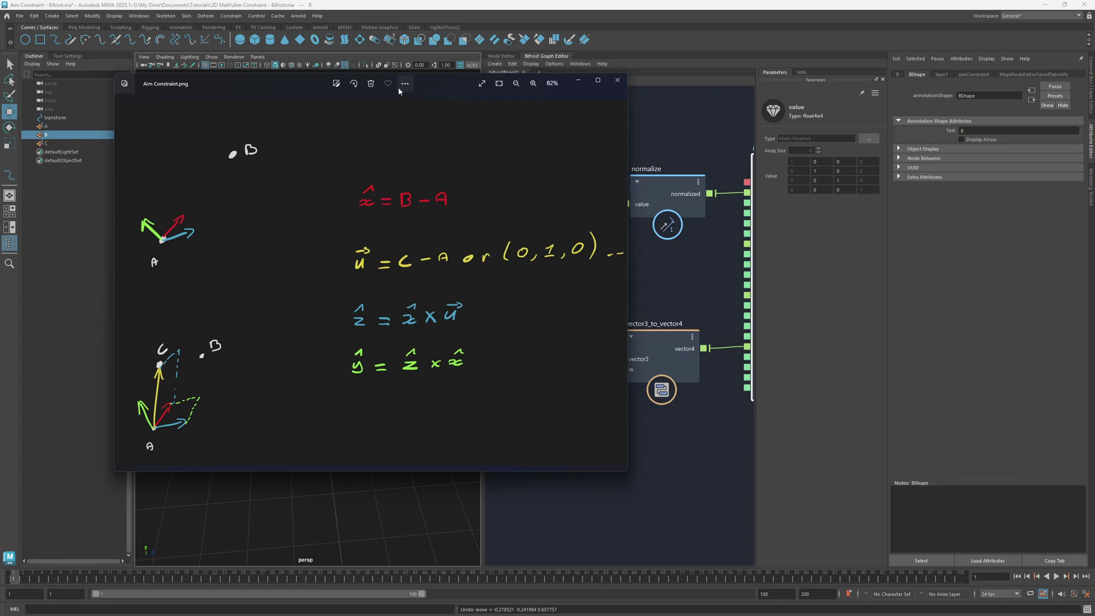
left_click_drag(394, 89, 352, 79)
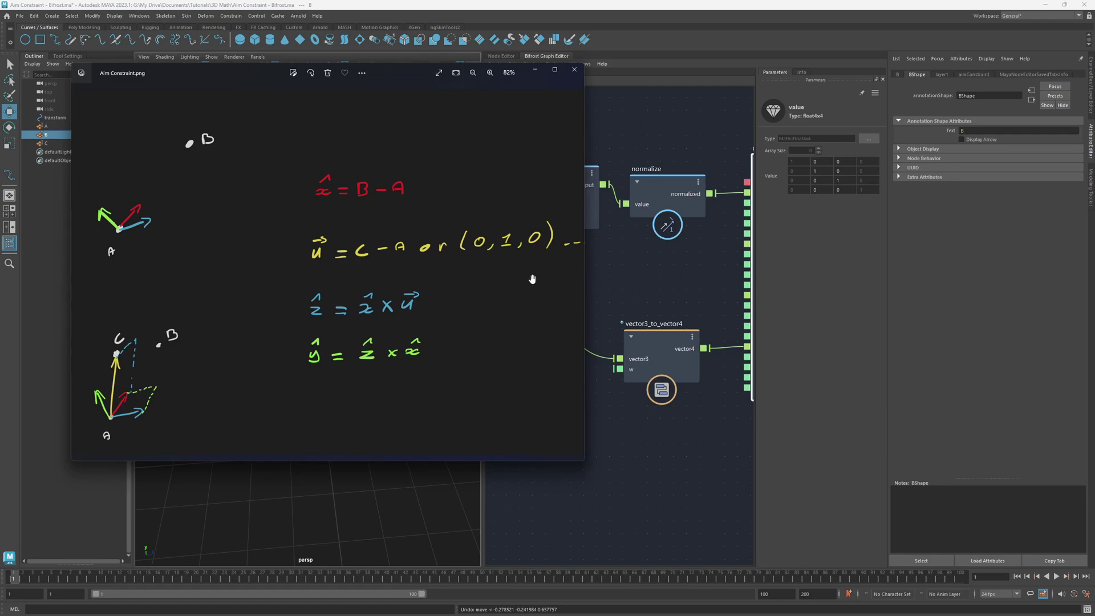
left_click(641, 258)
key("alt+Tab")
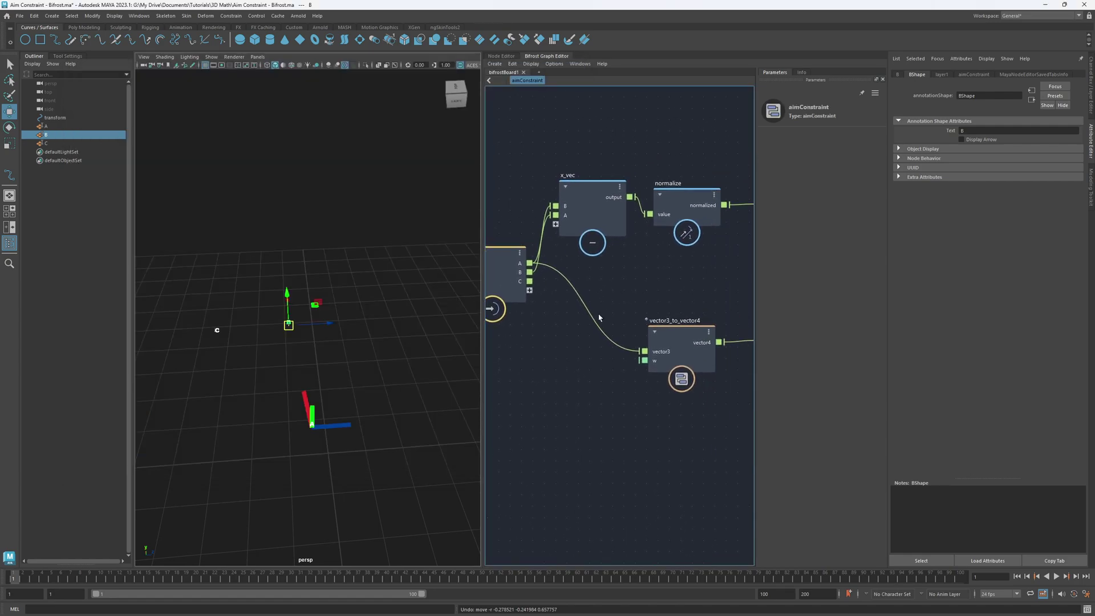
Add a subtract node and connect the input node's C and A ports to it, in that order.
left_click_drag(481, 279, 398, 279)
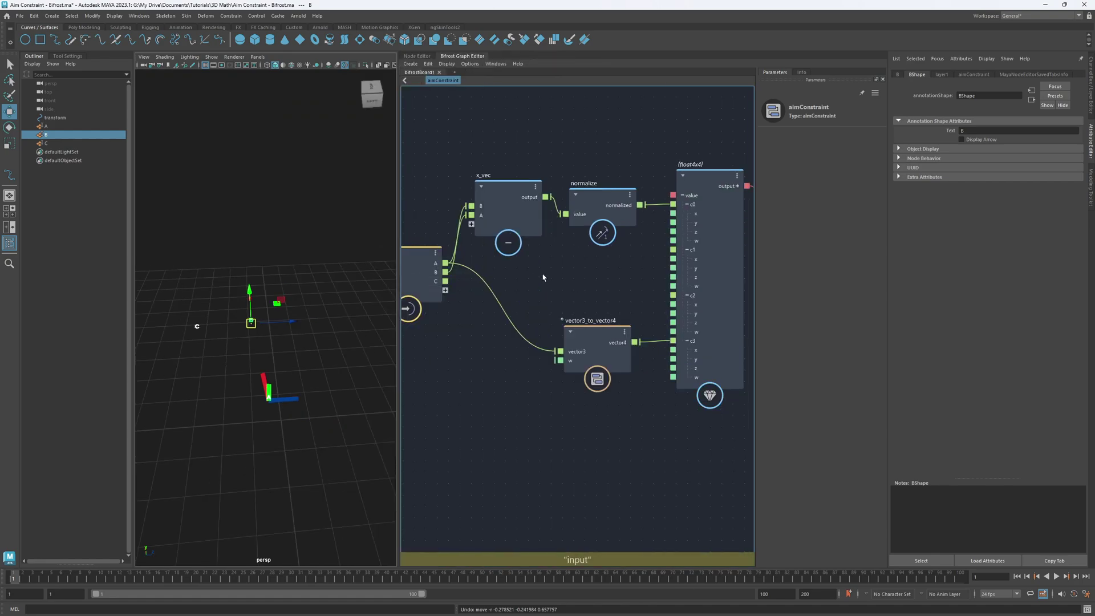
key("Tab")
type("sub")
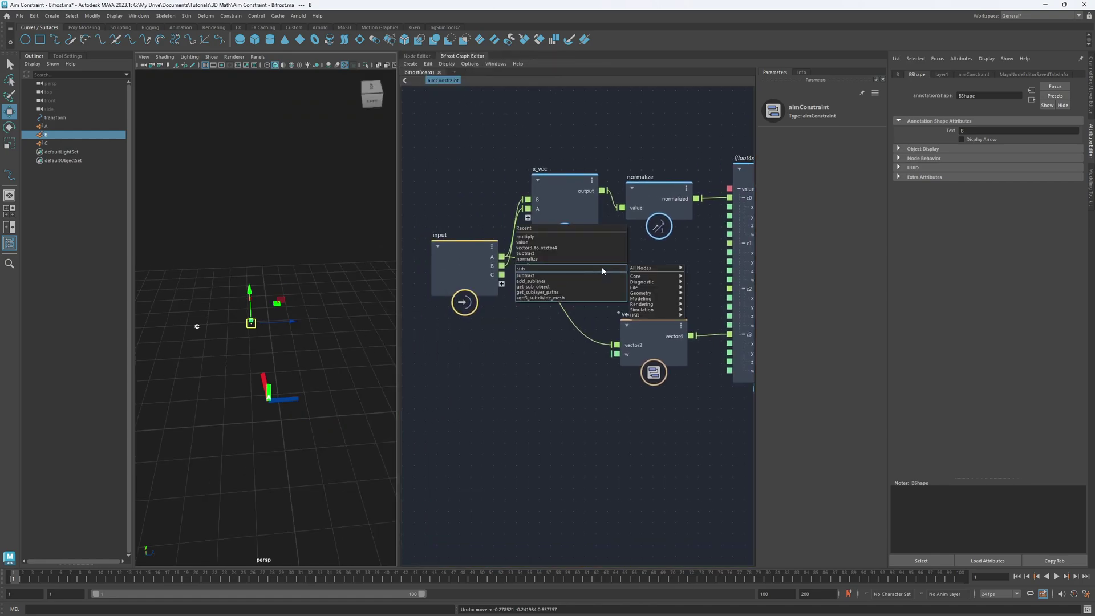
key("Return")
left_click_drag(600, 272, 590, 266)
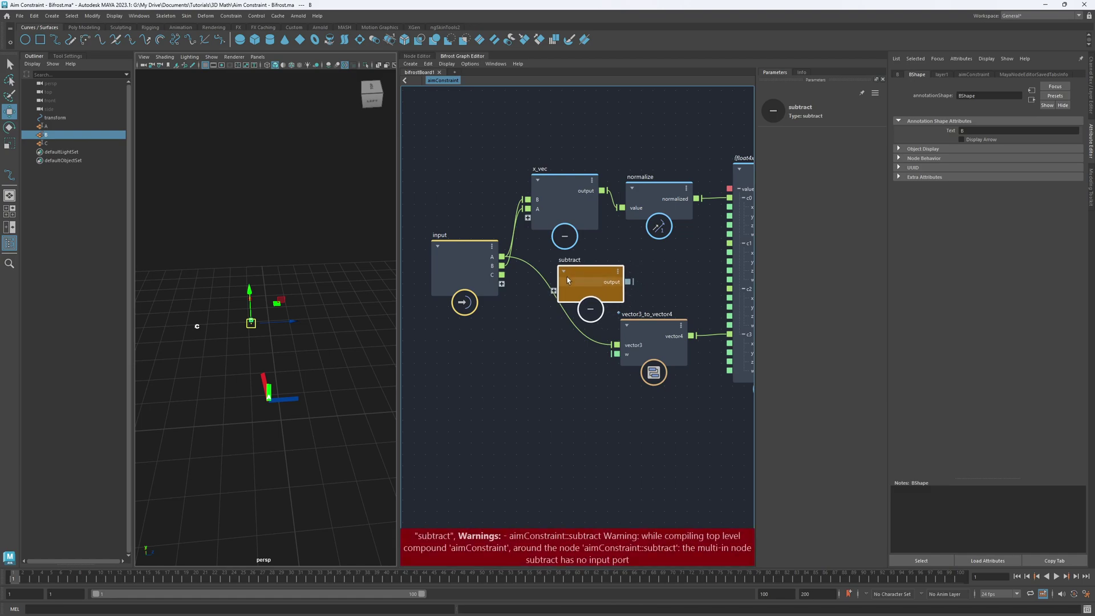
left_click_drag(503, 275, 556, 299)
left_click_drag(580, 275, 562, 283)
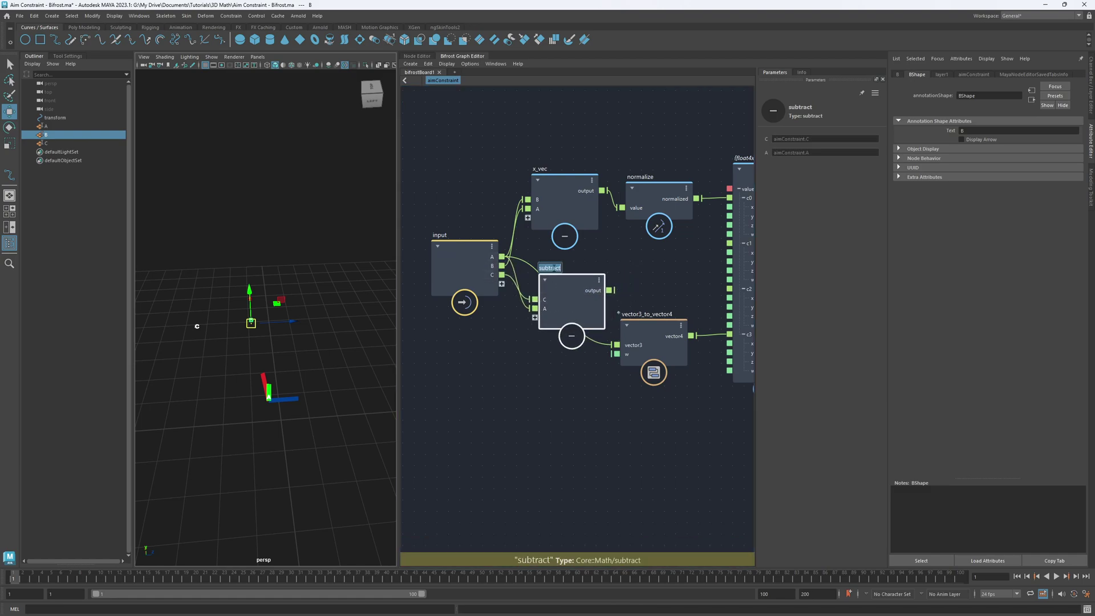
Rename the new subtract node as up_vec.
double_click(551, 268)
type("up_")
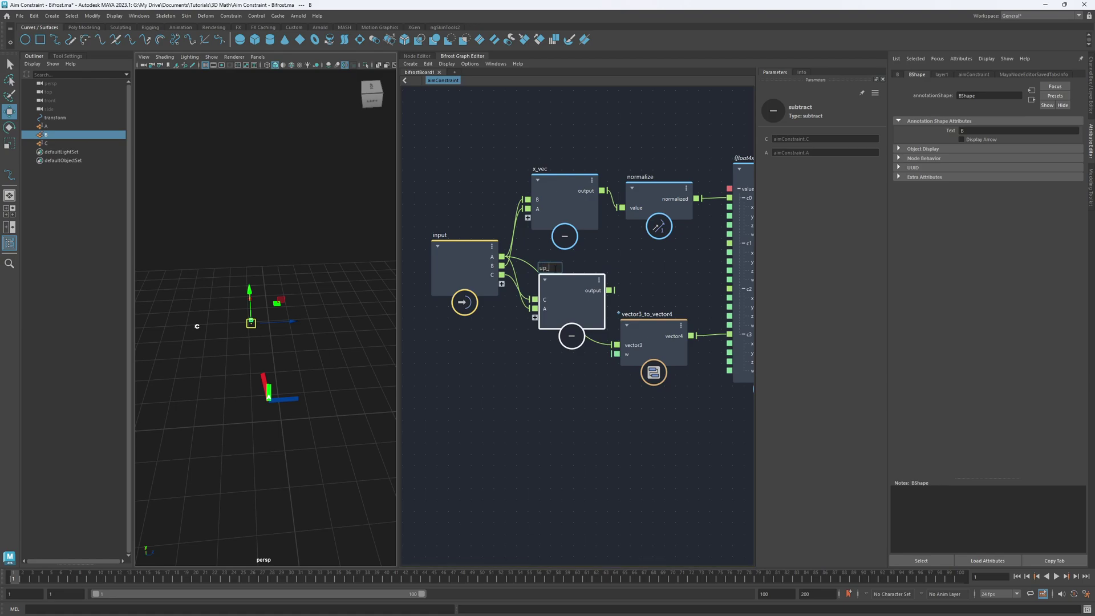
key("Return")
Move the value, output and vector3_to_vector4 nodes farther from the x_vec branch to free up space.
middle_click_drag(599, 389, 414, 364)
scroll(514, 361, "down", 1)
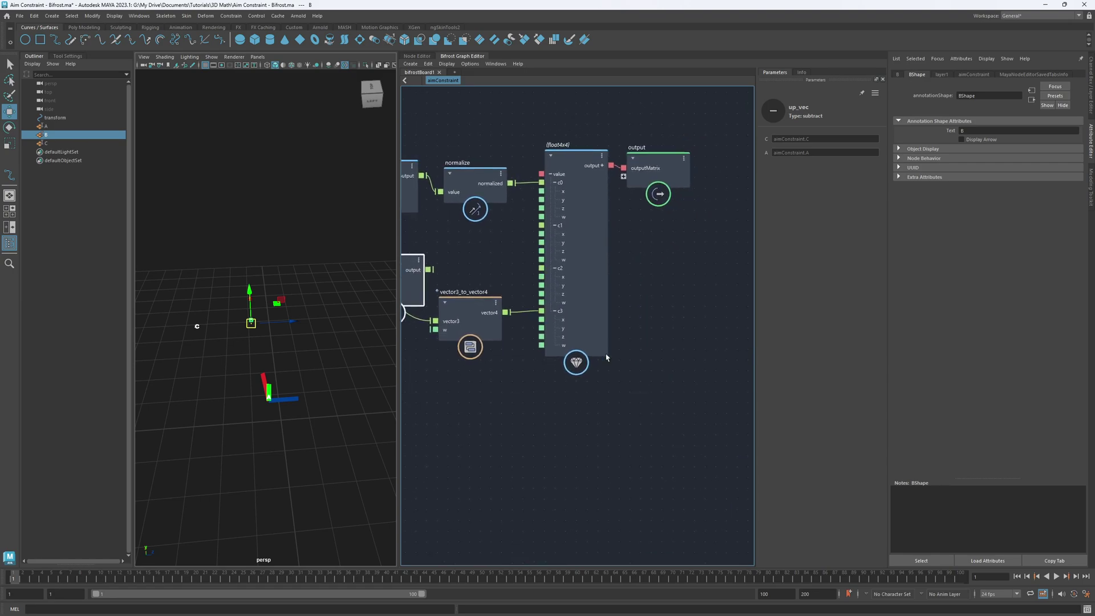
left_click_drag(665, 253, 572, 125)
left_click_drag(578, 222, 704, 222)
left_click_drag(488, 315, 646, 317)
middle_click_drag(526, 288, 579, 268)
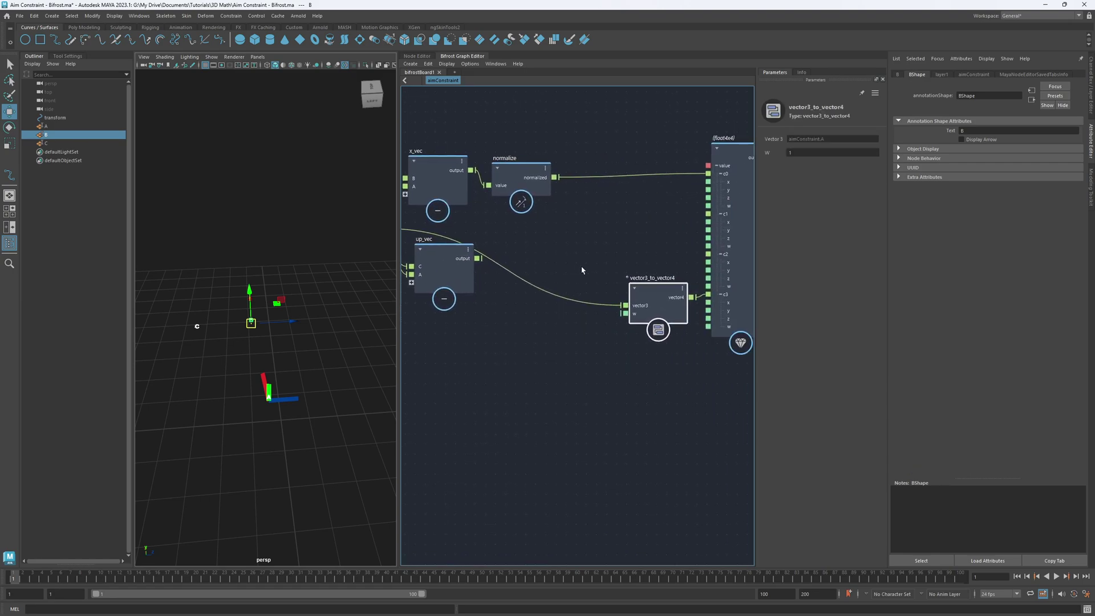
Place vector3_to_vector4 below up_vec and align up_vec beneath x_vec.
mouse_move(543, 300)
middle_mouse_down()
mouse_move(605, 296)
mouse_move(551, 291)
middle_mouse_up()
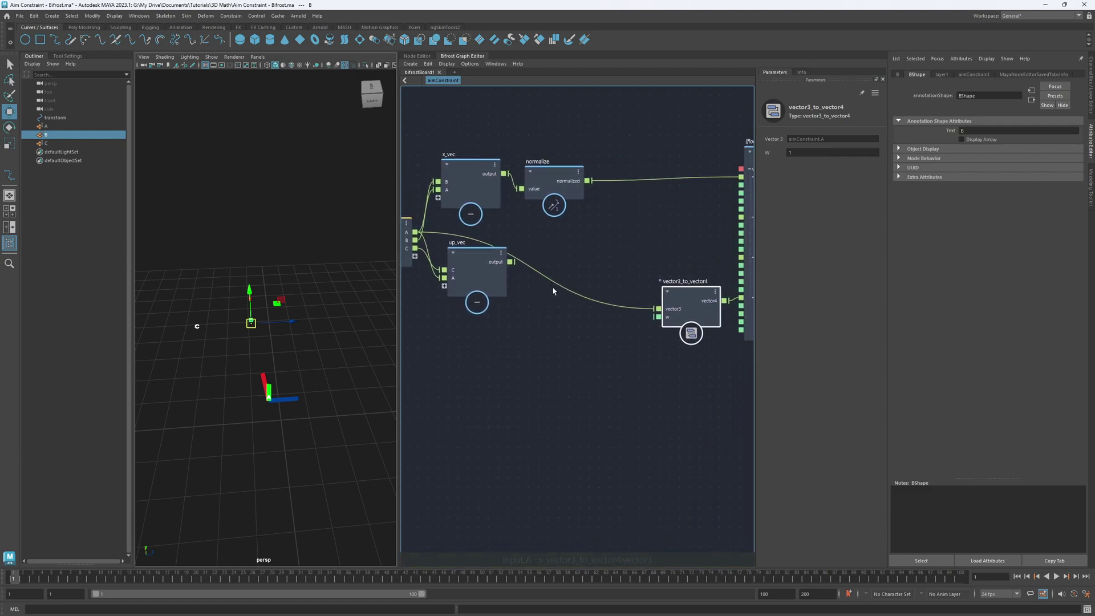
left_click_drag(691, 310, 471, 339)
left_click_drag(475, 274, 470, 264)
middle_click_drag(599, 237, 625, 249, "alt")
middle_click_drag(553, 246, 588, 253, "alt")
left_click(587, 253)
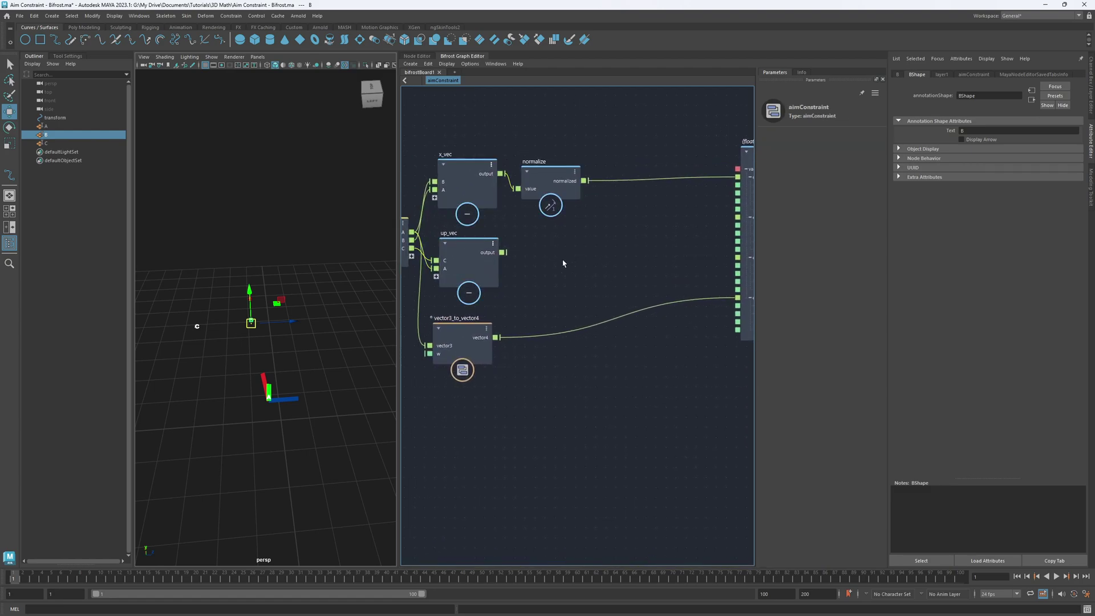
Rename the normalize node after x_vec as x_vec_normalized.
left_click_drag(543, 161, 539, 154)
double_click(539, 155)
type("x_vec_")
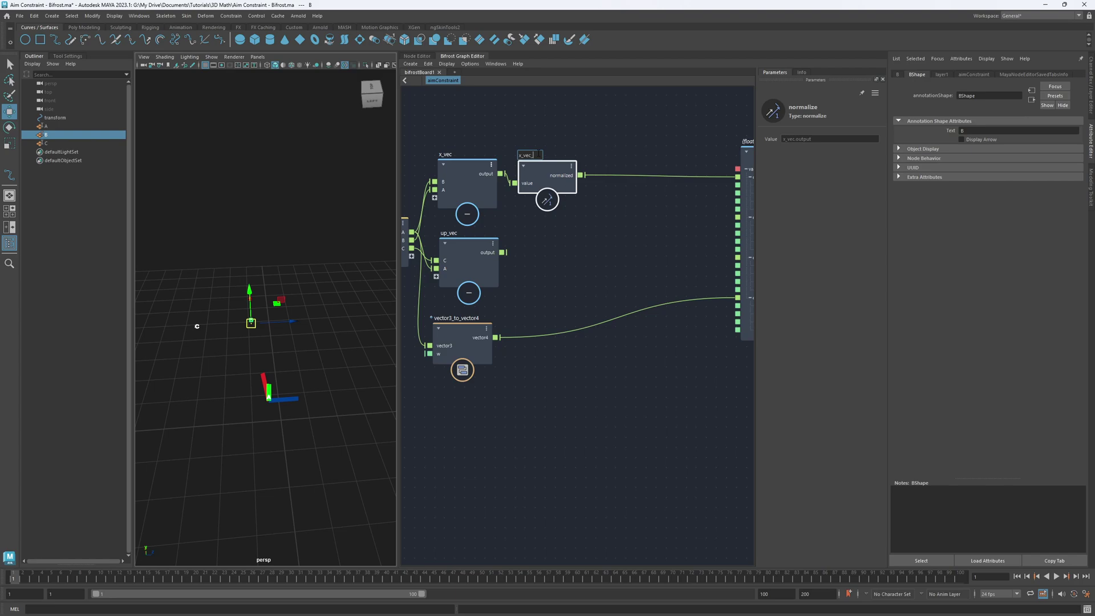
type("noed")
key("Return")
left_click(593, 236)
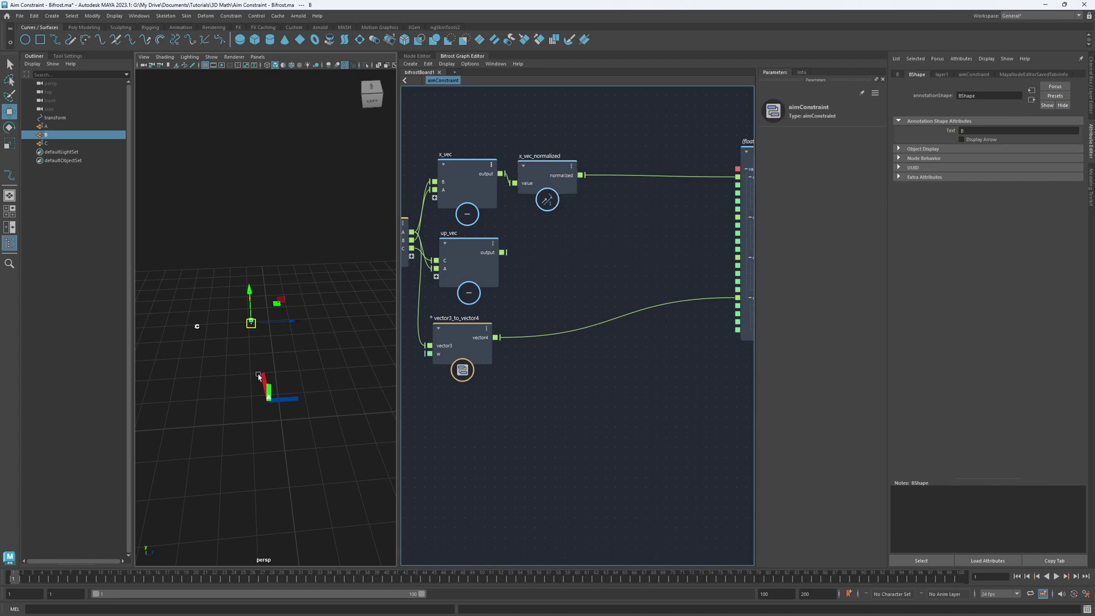
Consult the z axis cross product formula in the Aim Constraint.png image and return to Maya.
left_click_drag(335, 359, 306, 343, "alt")
left_click_drag(465, 274, 461, 273)
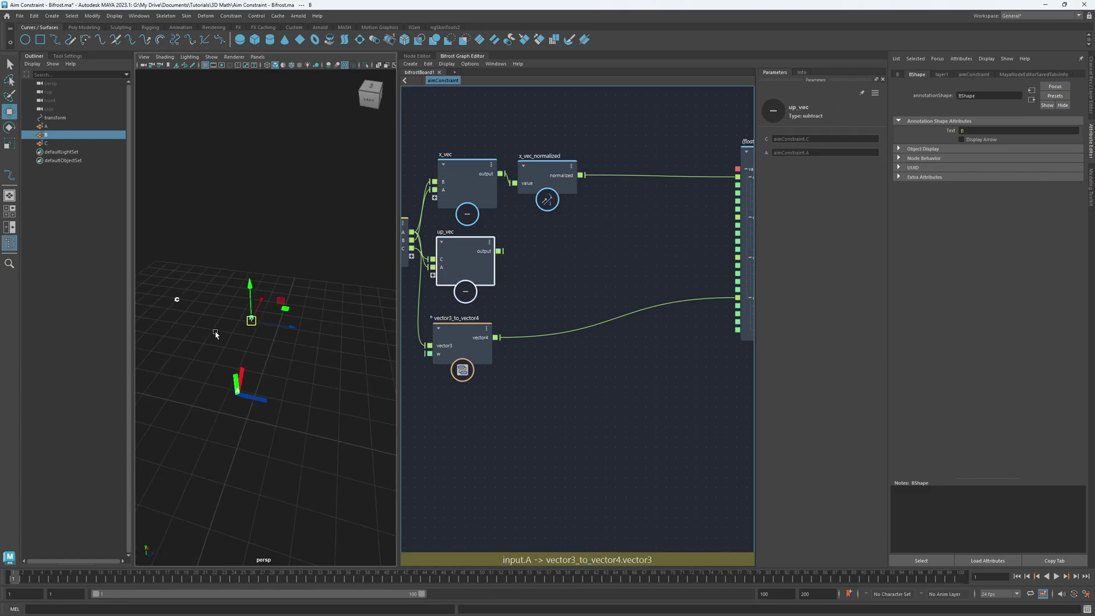
key("alt+Tab")
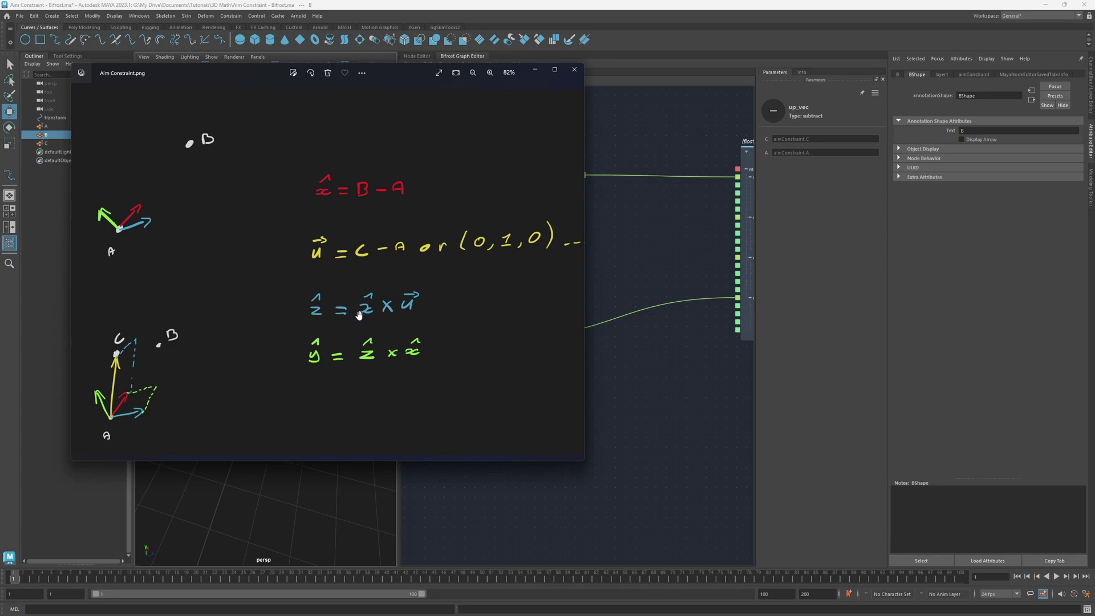
left_click(659, 245)
Add a cross node, connecting x_vec_normalized to its first port and up_vec's output to its second port.
key("Tab")
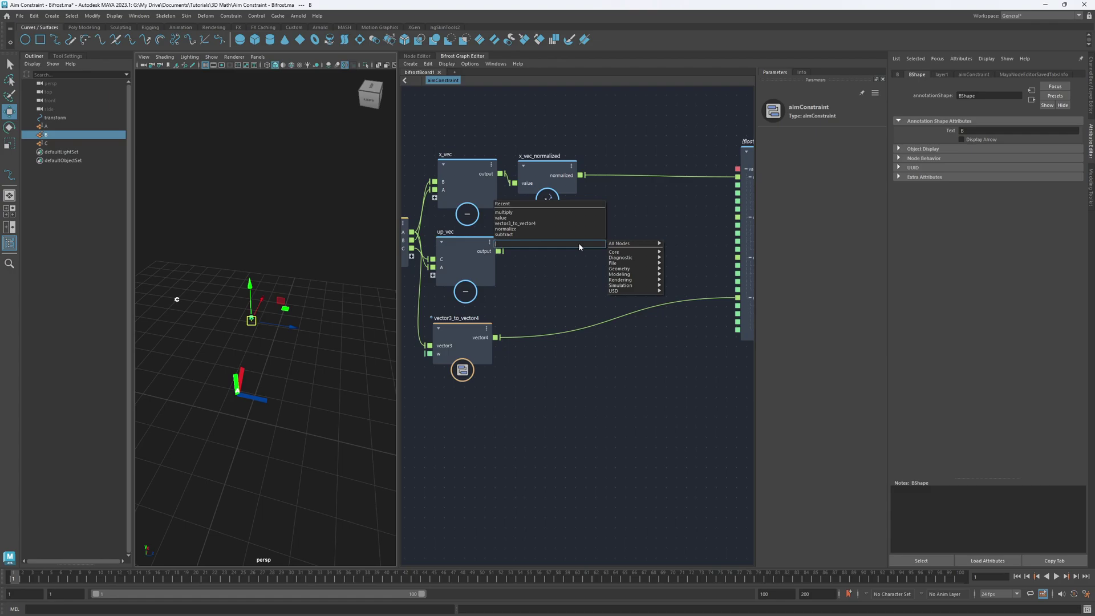
type("cros")
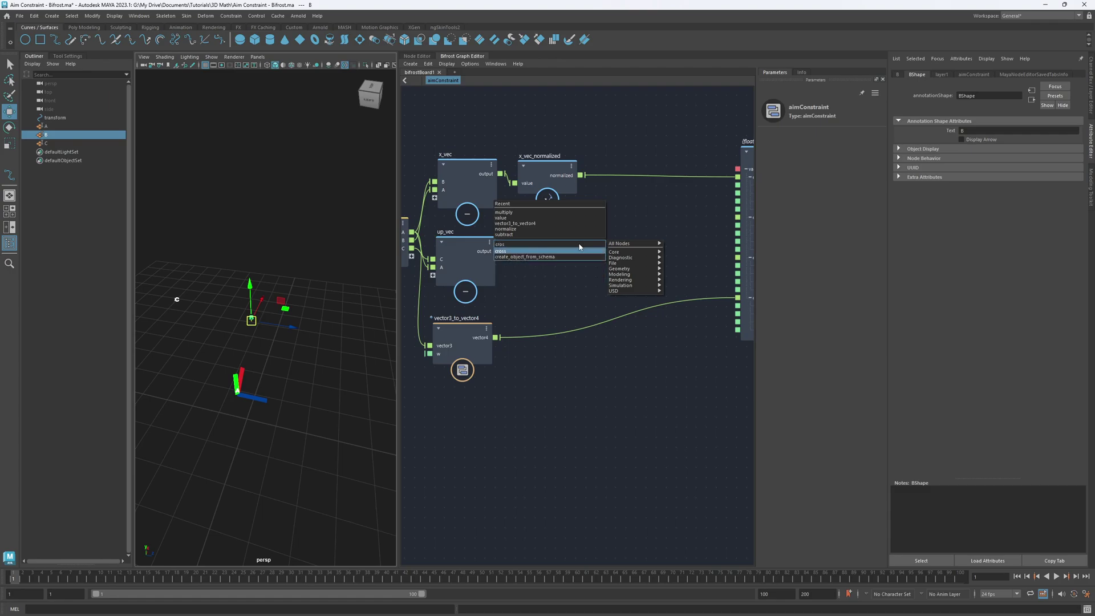
key("Return")
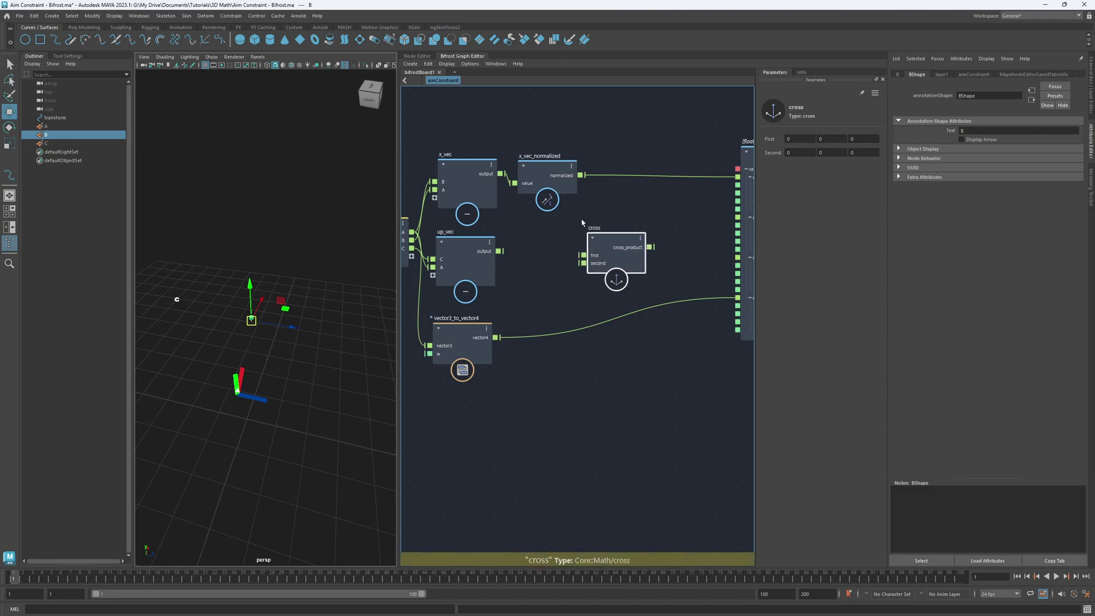
left_click_drag(581, 175, 593, 255)
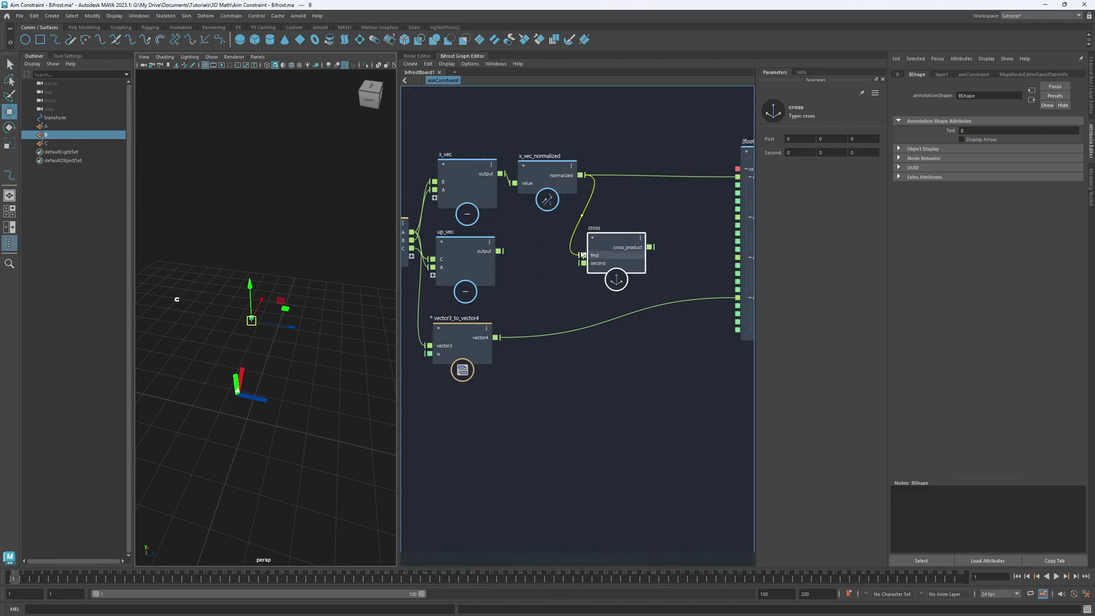
left_click_drag(499, 251, 606, 252)
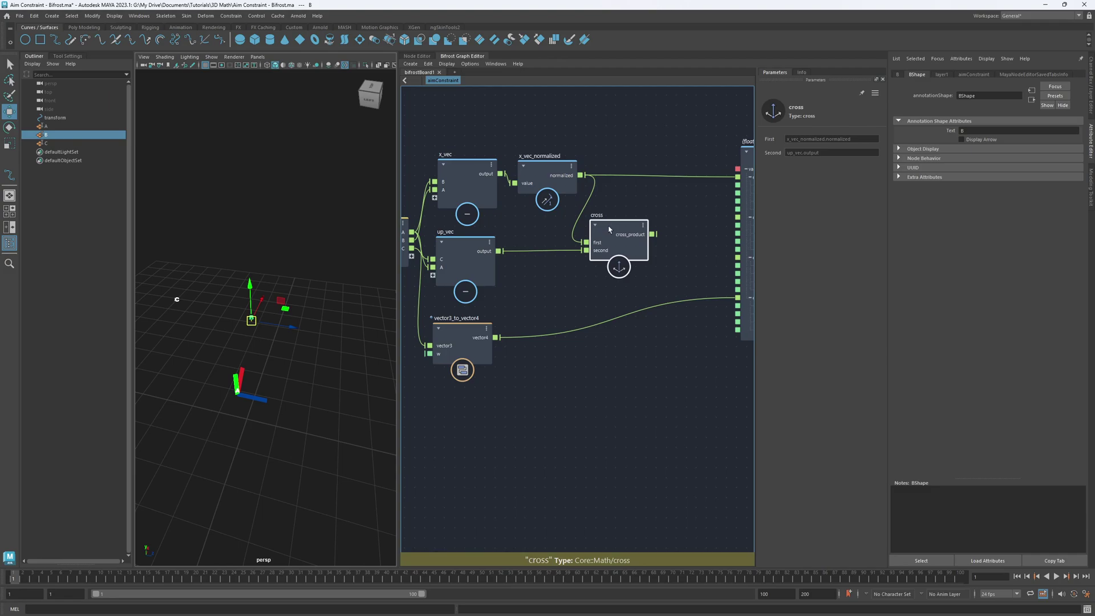
Rename the cross node as z_vec and connect its cross_product output to the value node's c2 port.
double_click(596, 215)
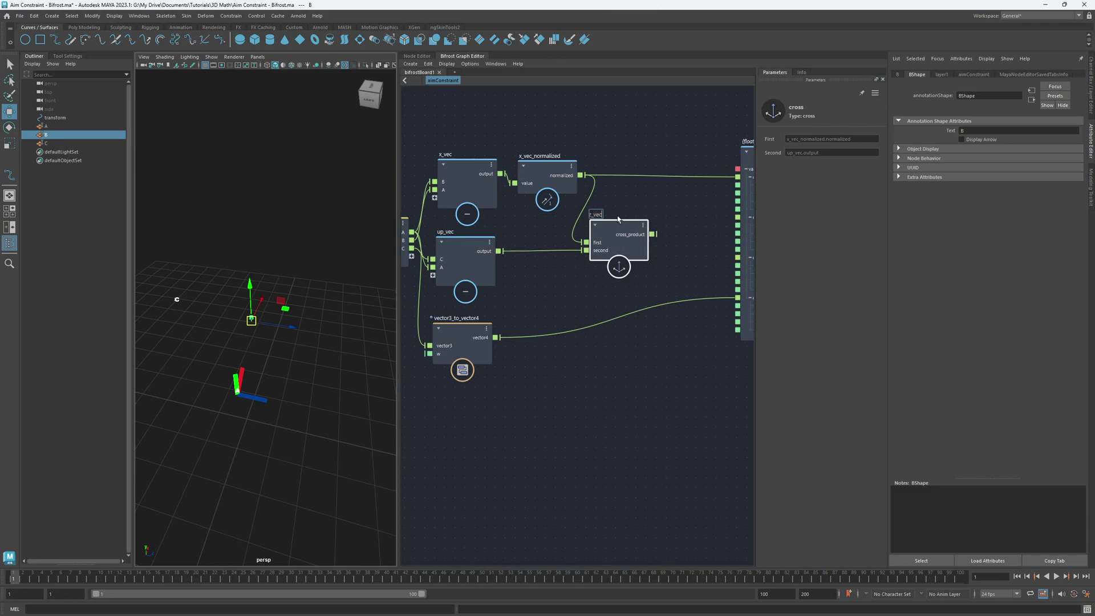
middle_click_drag(690, 246, 648, 240, "alt")
left_click_drag(610, 229, 694, 253)
left_click_drag(223, 319, 308, 300, "alt")
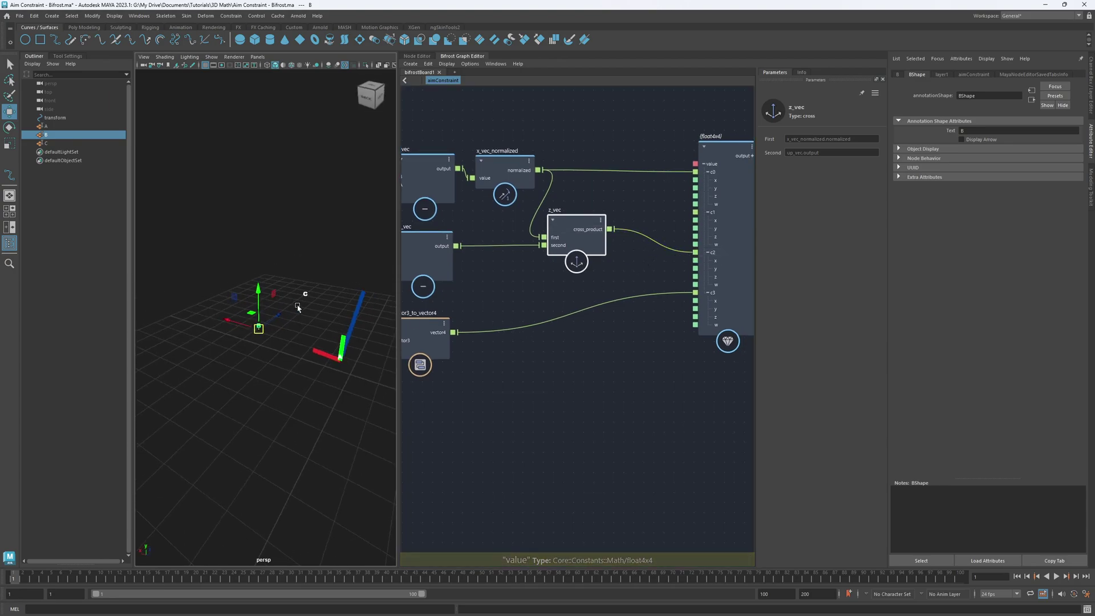
left_click_drag(568, 247, 542, 271)
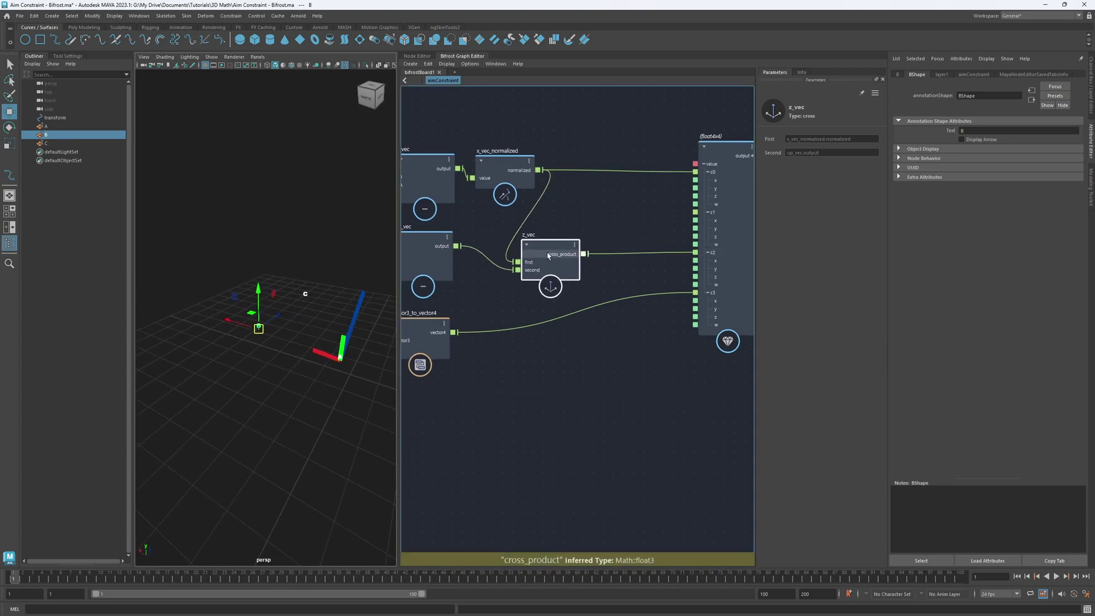
Examine the direction and length of the z axis relative to locators B and C from several angles.
key("super")
left_click(335, 269)
left_click_drag(361, 277, 322, 348, "alt")
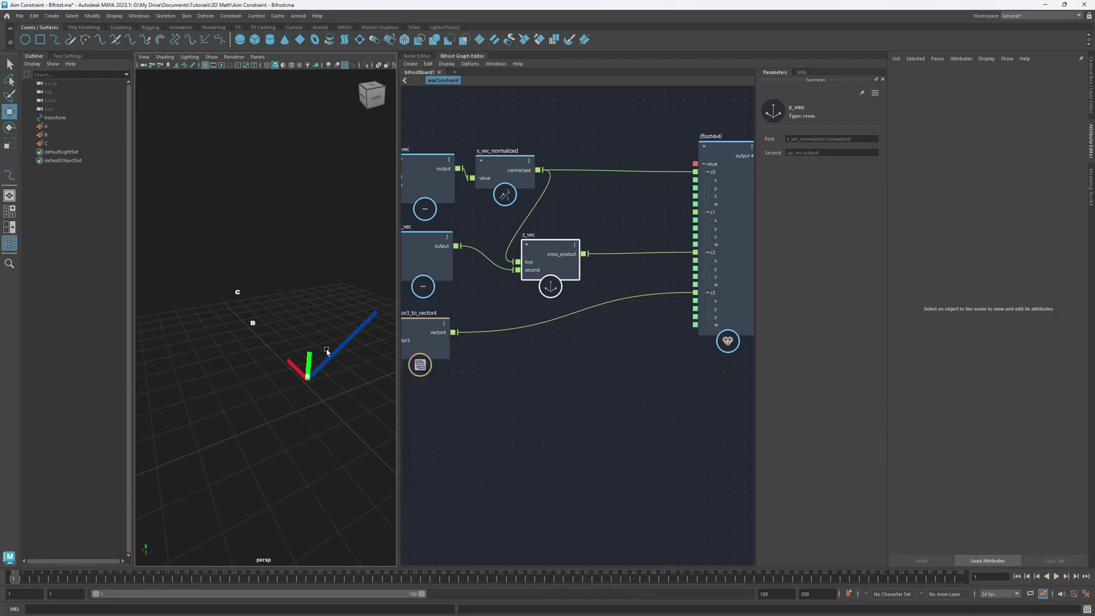
left_click_drag(562, 256, 554, 257)
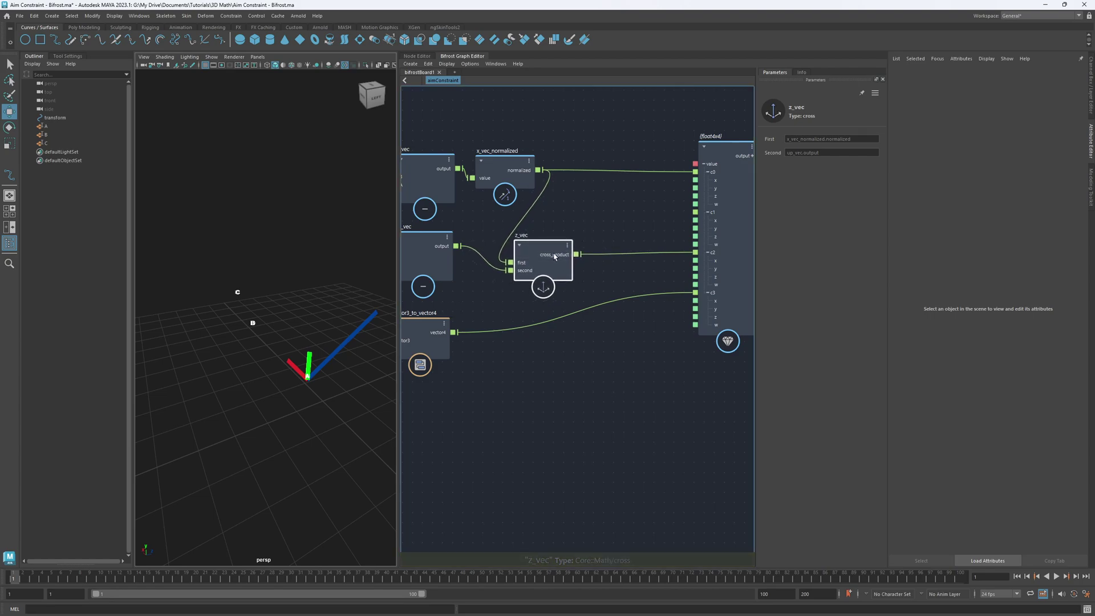
left_click_drag(308, 311, 207, 301, "alt")
left_click(196, 263)
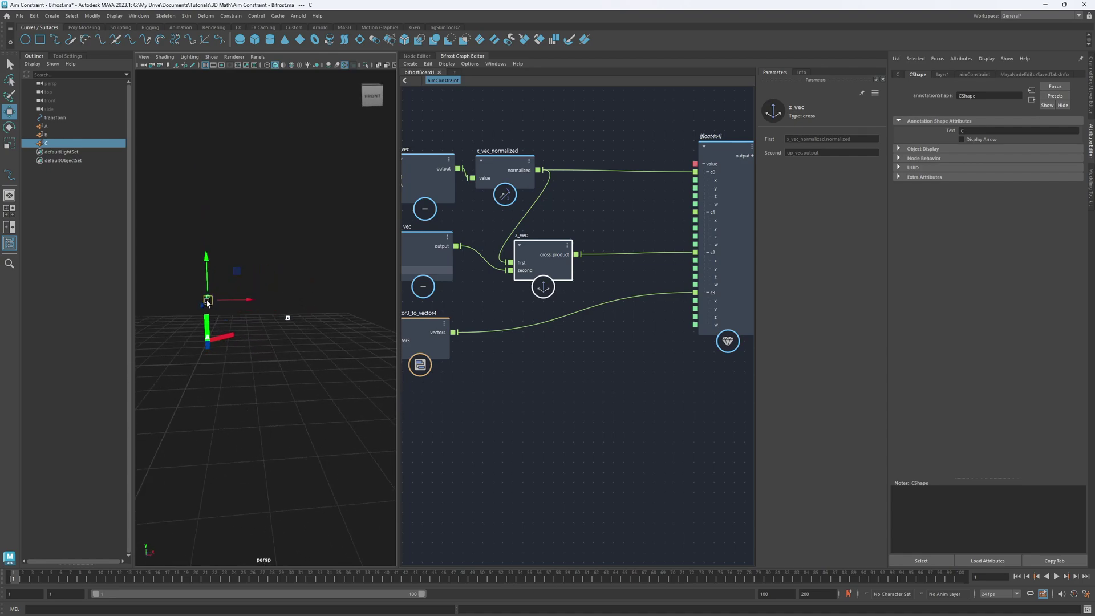
left_click_drag(555, 257, 545, 258)
left_click_drag(278, 280, 234, 286, "alt")
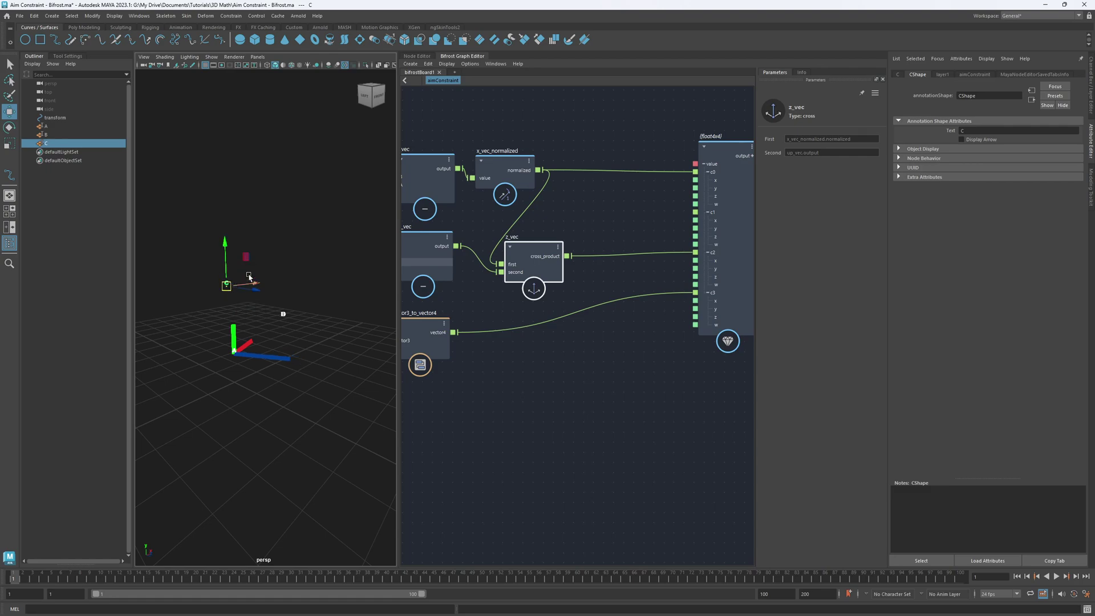
Add a normalize node, feed z_vec's cross_product into it, and connect its normalized output to the value node's c2 port.
left_click(512, 187)
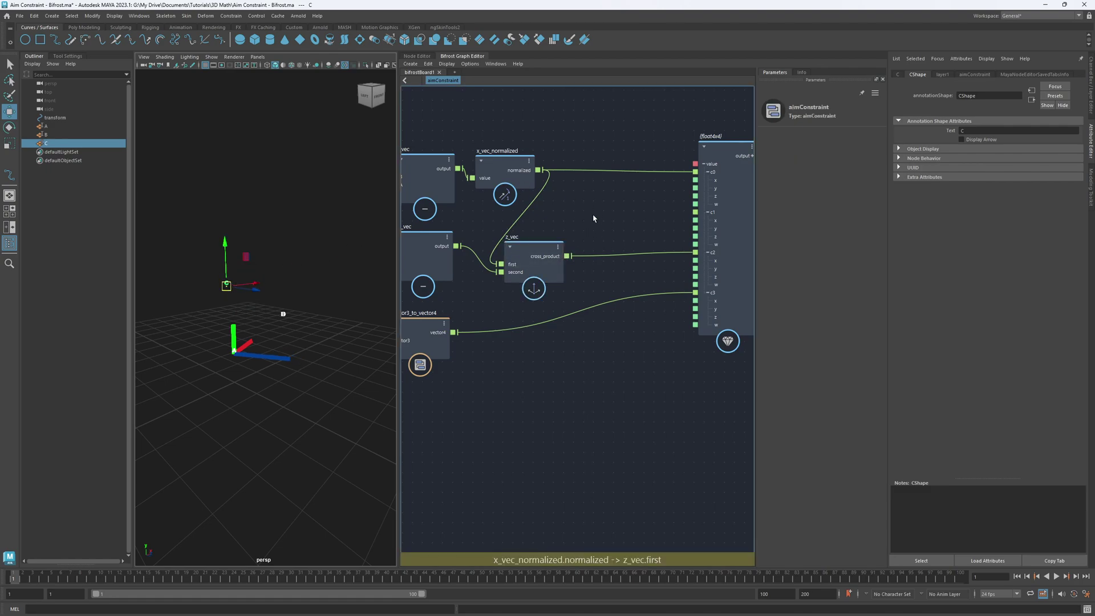
key("Tab")
type("nor")
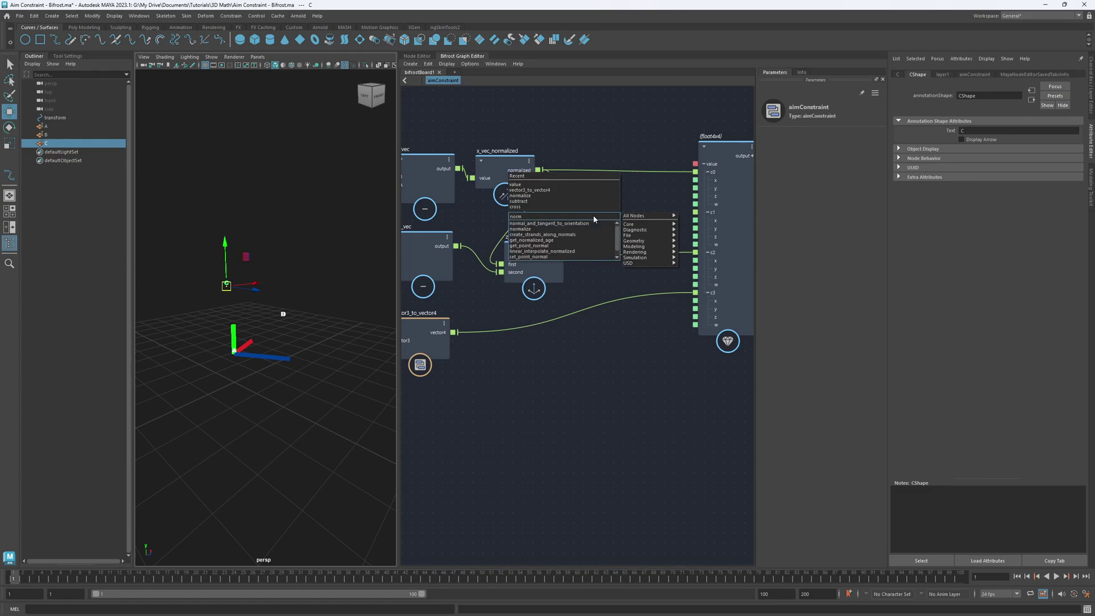
left_click(593, 229)
mouse_move(594, 235)
left_mouse_down()
mouse_move(614, 239)
mouse_move(580, 247)
left_mouse_up()
left_click_drag(646, 238, 701, 259)
Rename the new normalize node as z_vec_normalized.
mouse_move(596, 227)
left_mouse_down()
mouse_move(600, 244)
mouse_move(596, 227)
left_mouse_up()
double_click(599, 217)
type("z_vec_normal")
type("ized")
key("Return")
Line up z_vec_normalized beside z_vec and shift both nodes away from the value node.
left_click_drag(617, 239, 619, 260)
left_click(596, 217)
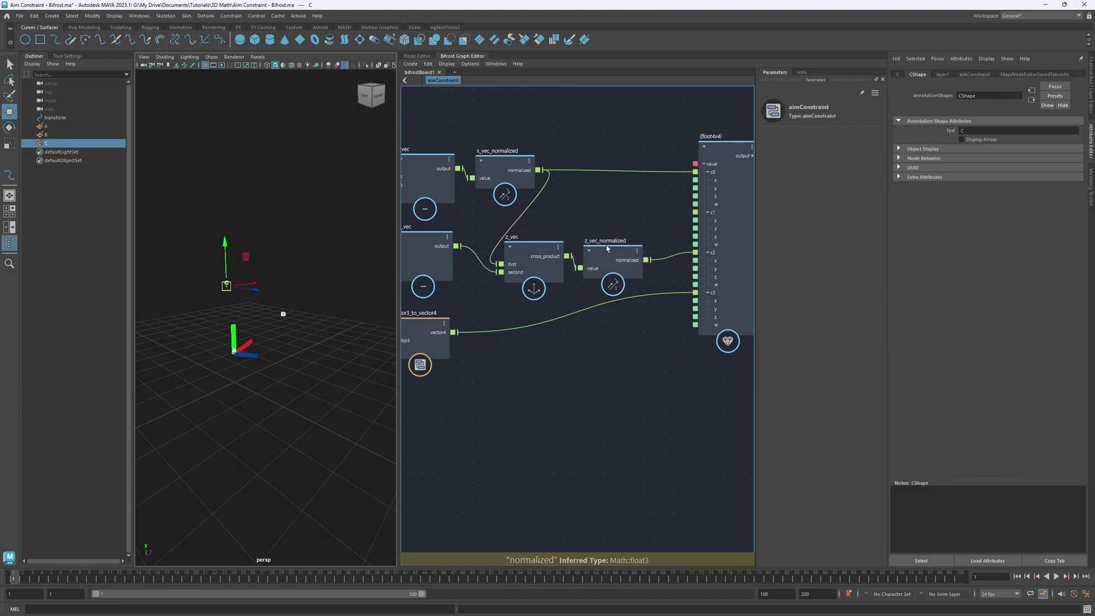
left_click_drag(644, 217, 592, 253)
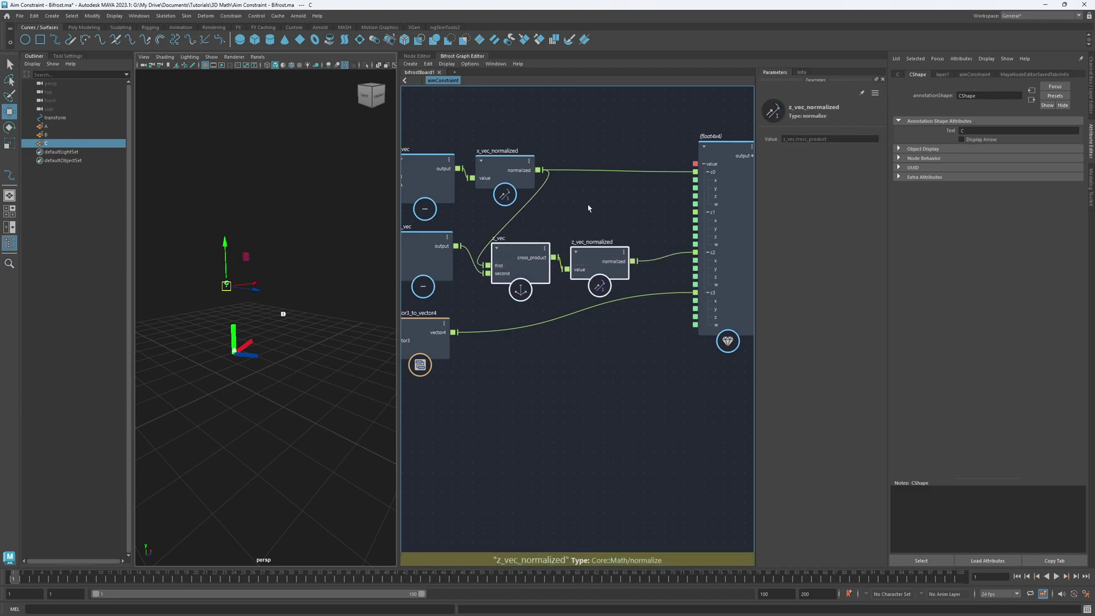
Move x_vec and x_vec_normalized above the z_vec row, place up_vec between the rows, and raise the input node.
middle_click_drag(594, 206, 657, 206, "alt")
left_click_drag(467, 127, 554, 170)
left_click_drag(547, 157, 619, 100)
left_click_drag(579, 225, 662, 259)
left_click_drag(666, 254, 653, 254)
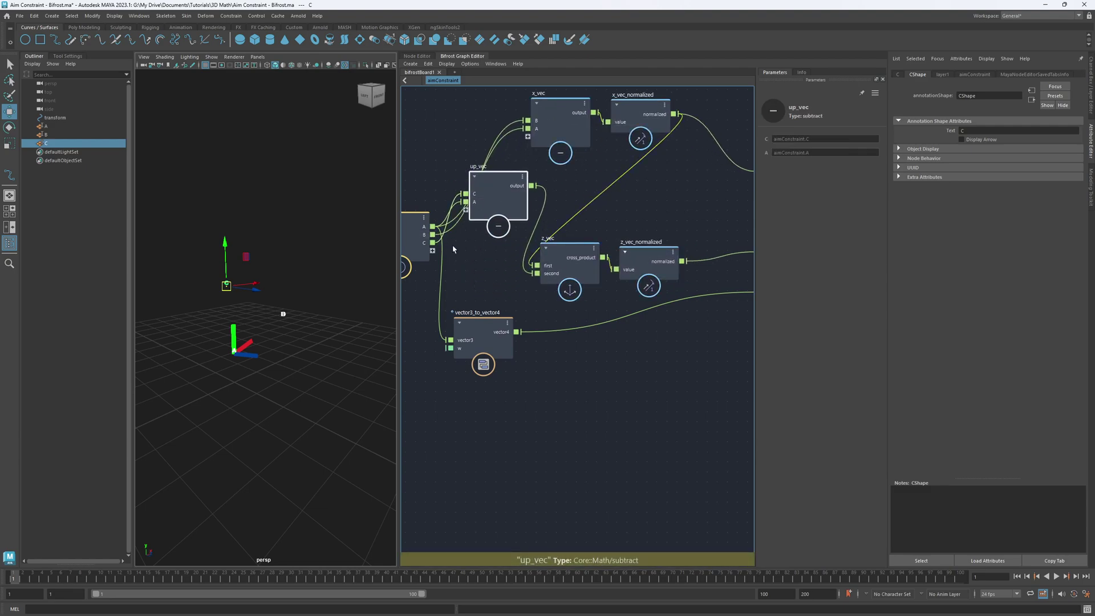
middle_click_drag(412, 245, 473, 287, "alt")
left_click_drag(473, 286, 459, 178)
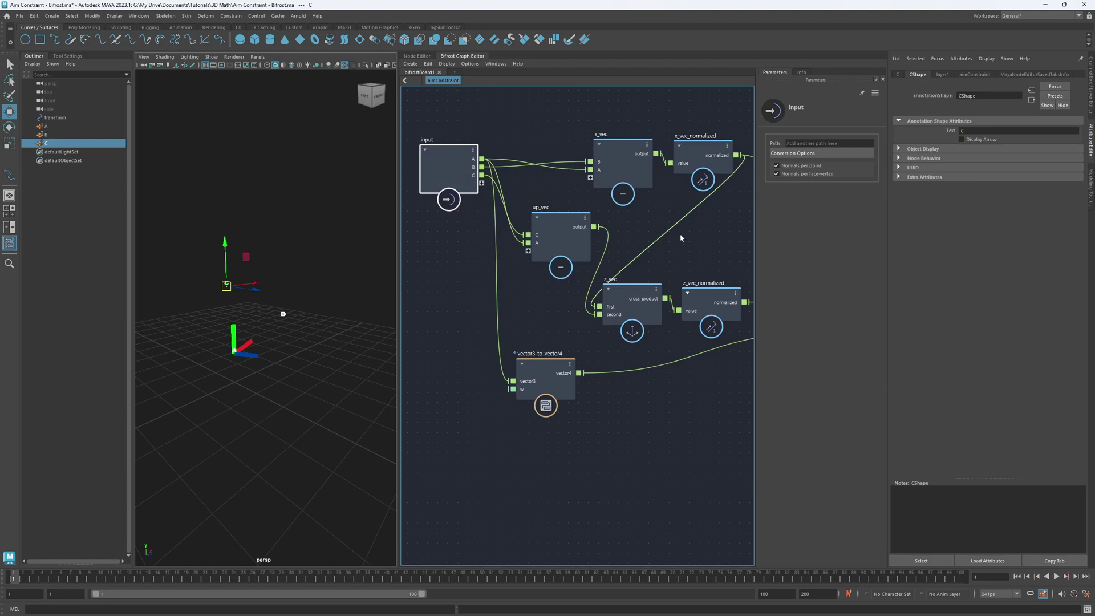
Nudge up_vec and move the value node farther from the normalized nodes to make room between them.
middle_click_drag(663, 263, 608, 262, "alt")
left_click_drag(506, 242, 502, 239)
left_click_drag(582, 268, 653, 301)
middle_click_drag(650, 264, 489, 263, "alt")
left_click_drag(607, 139, 767, 253)
left_click_drag(654, 250, 741, 237)
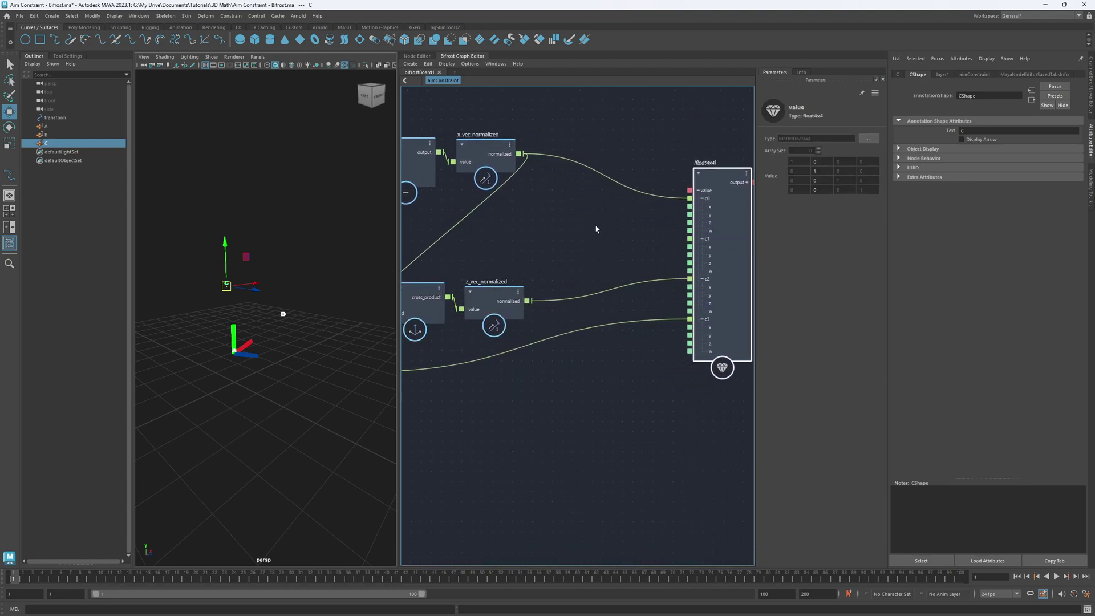
Check the y-axis formula in the Aim Constraint.png sketch, and add a cross node between x_vec_normalized and z_vec_normalized.
left_click(596, 226)
key("Tab")
key("Escape")
key("alt+Tab")
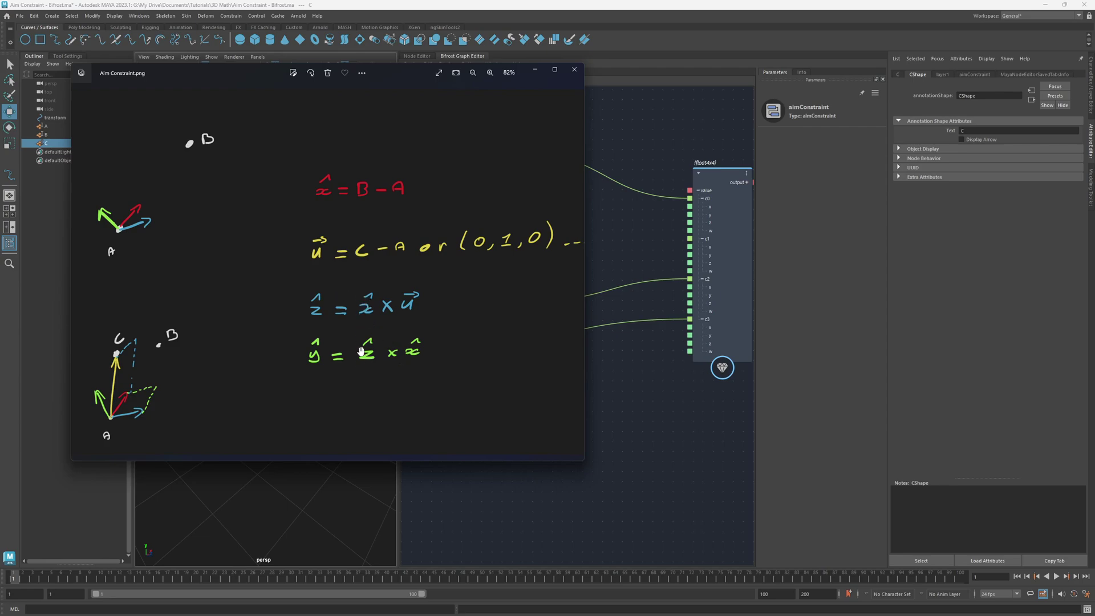
key("alt+Tab")
middle_click_drag(548, 251, 563, 257, "alt")
key("Tab")
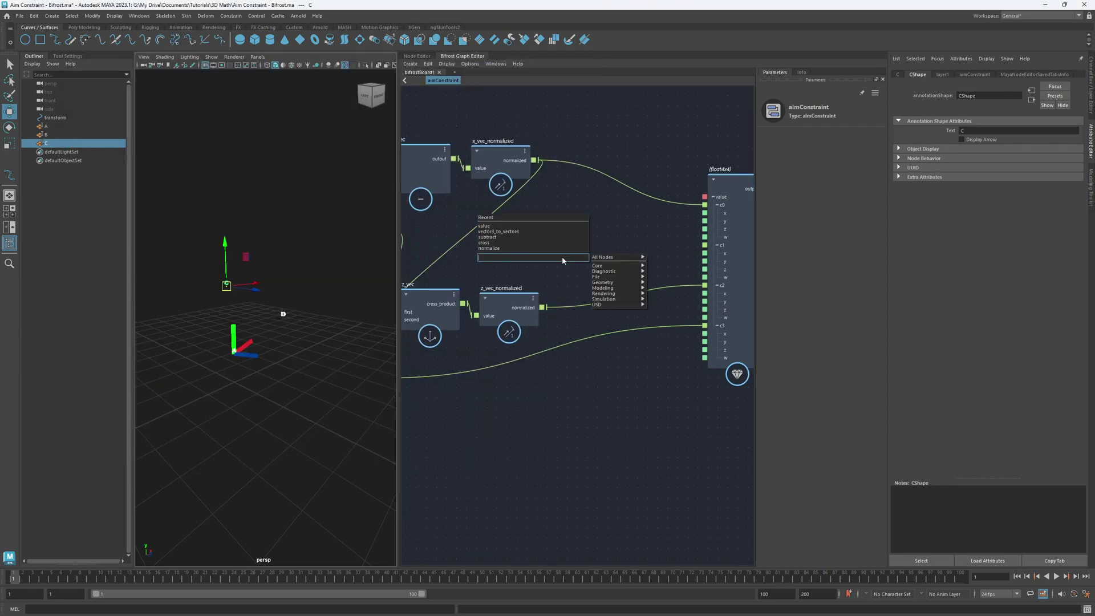
type("cross")
key("Return")
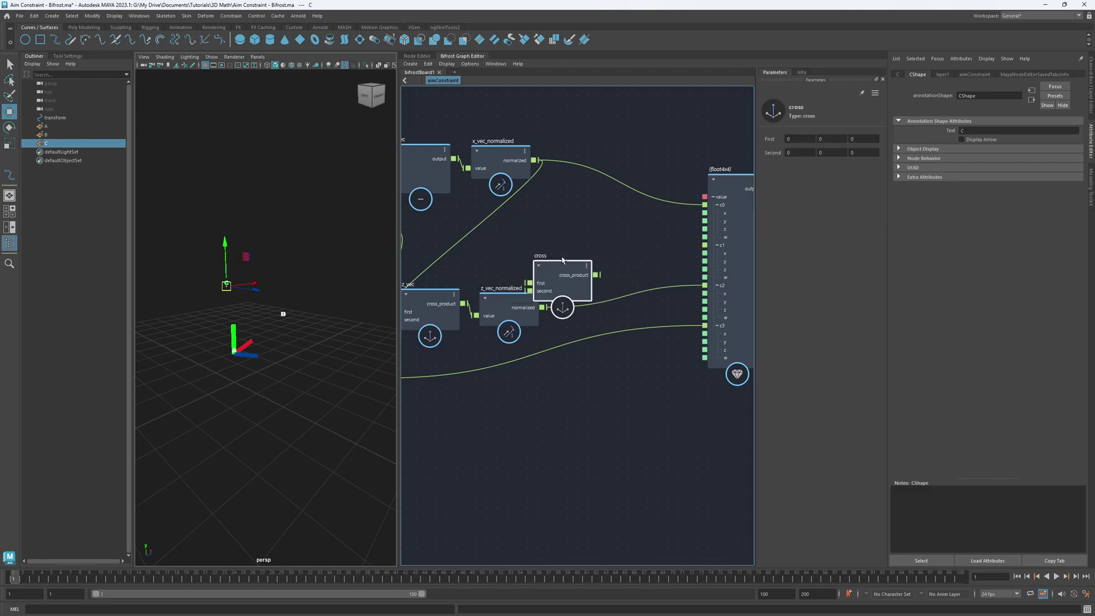
left_click_drag(562, 261, 594, 193)
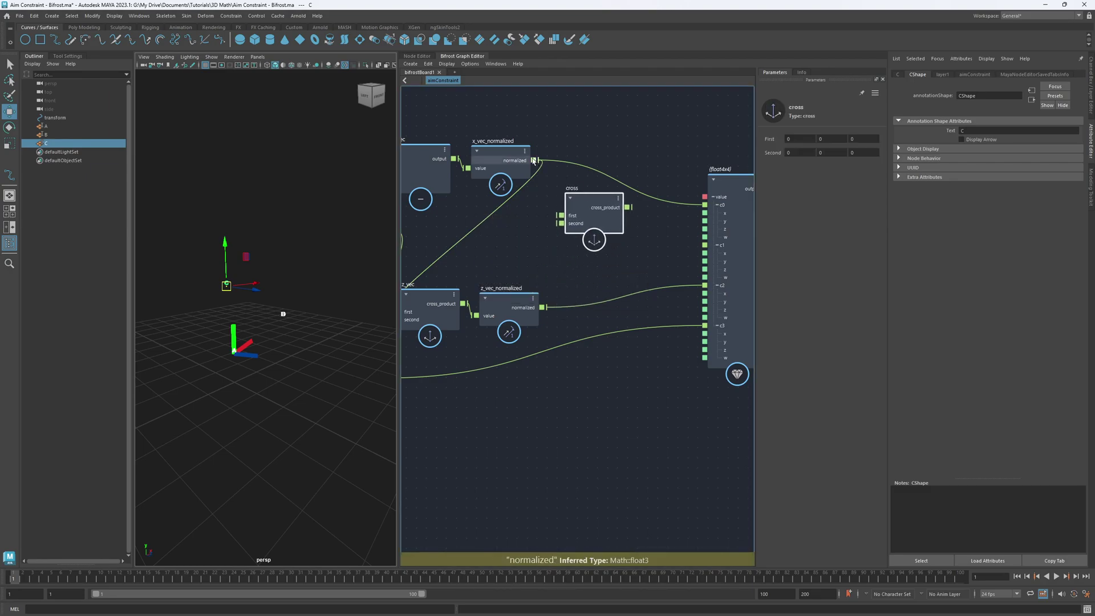
Feed x_vec_normalized into the cross node's first input and z_vec_normalized into its second, and connect cross_product to c1 of the value node.
left_click_drag(534, 160, 561, 216)
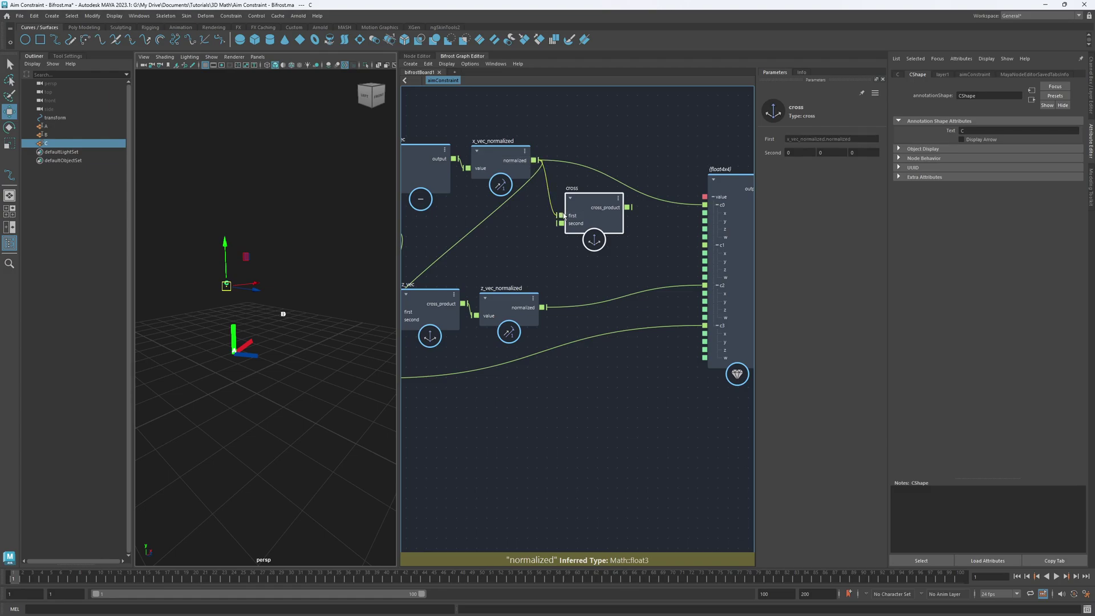
left_click_drag(542, 307, 561, 223)
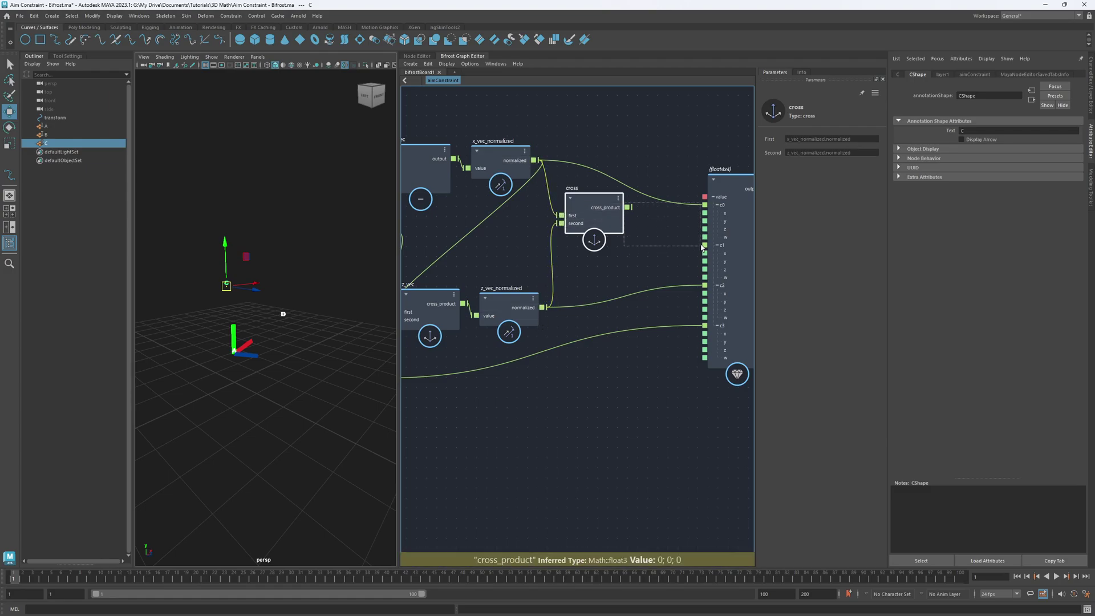
left_click_drag(701, 247, 701, 247)
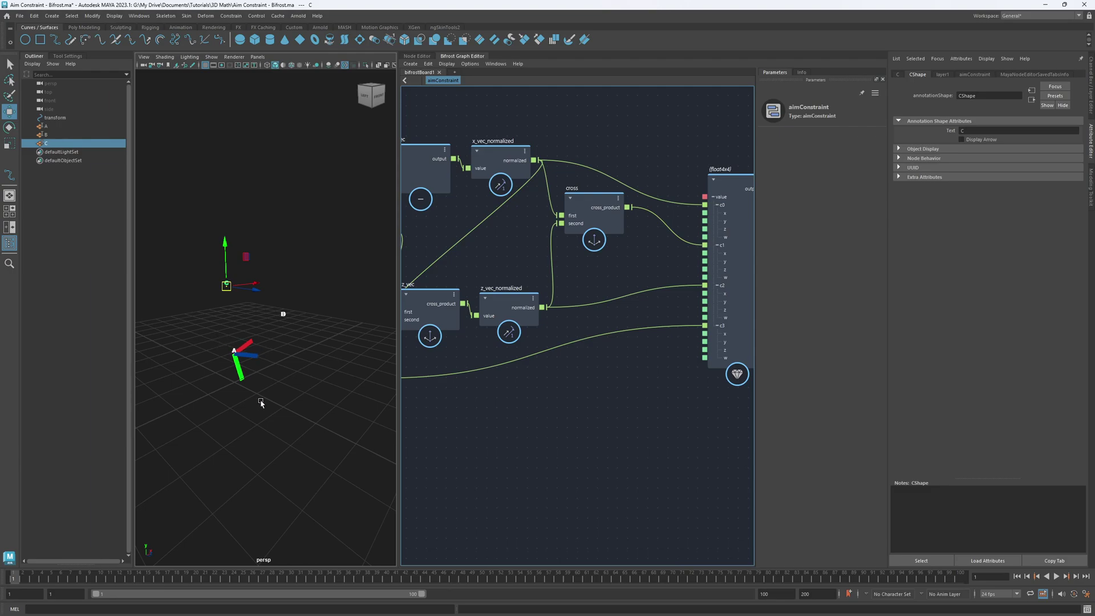
left_click_drag(593, 225, 600, 233)
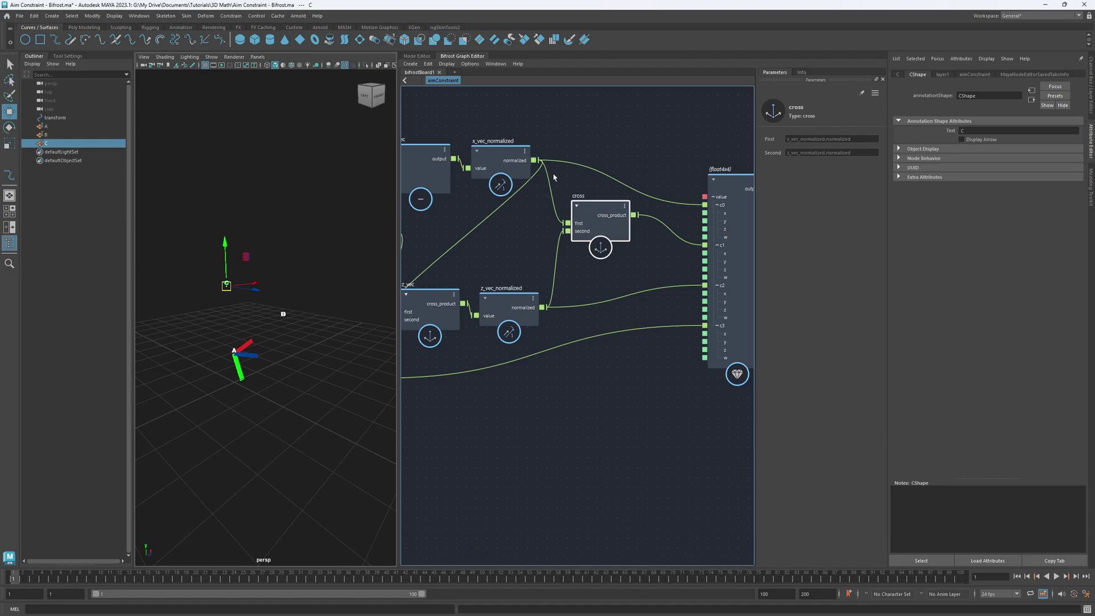
Swap the cross node's inputs so that z_vec_normalized drives first and x_vec_normalized drives second.
left_click_drag(534, 161, 568, 231)
left_click_drag(542, 308, 567, 223)
middle_click_drag(675, 264, 638, 270, "alt")
left_click_drag(558, 223, 557, 232)
left_click_drag(287, 311, 332, 298, "alt")
Move the value and output nodes together farther away from the cross node and slightly upward.
middle_click_drag(608, 267, 515, 287, "alt")
left_click_drag(725, 313, 605, 179)
left_click_drag(625, 255, 672, 235)
left_click(511, 159)
middle_click_drag(483, 160, 517, 156, "alt")
left_click_drag(305, 314, 286, 335, "alt")
middle_click_drag(413, 176, 492, 174, "alt")
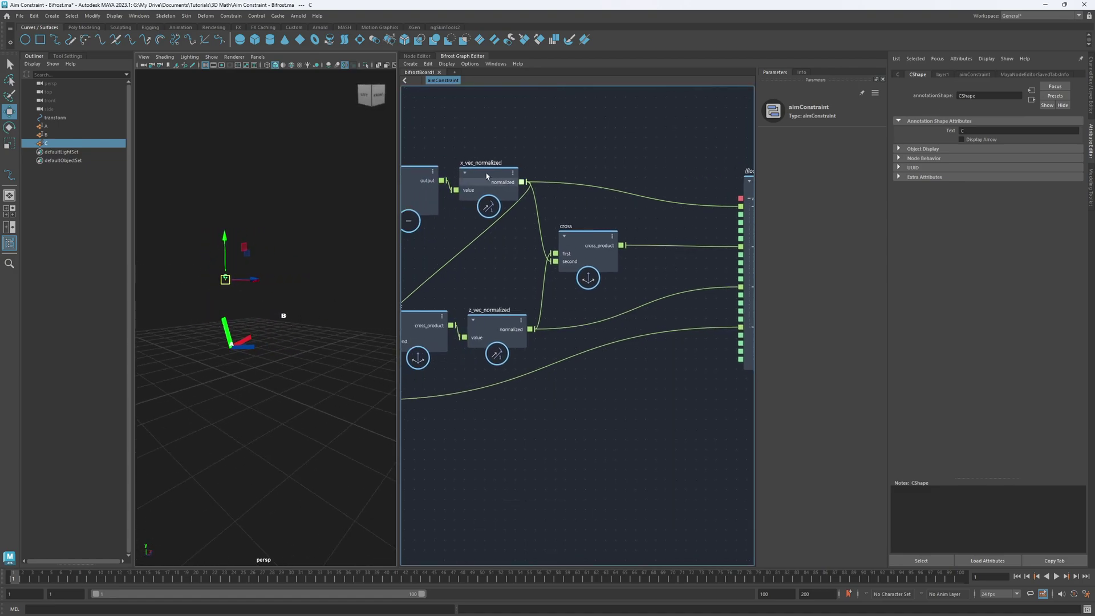
Add a length node above the cross node and connect cross_product to its vector input.
middle_click_drag(645, 152, 578, 154, "alt")
key("Tab")
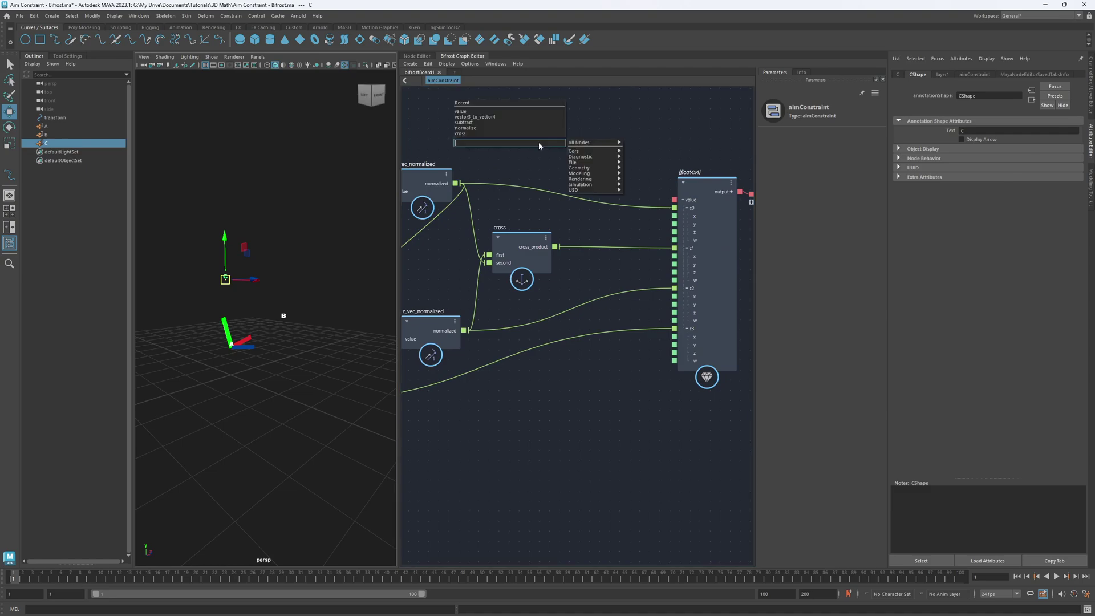
type("len")
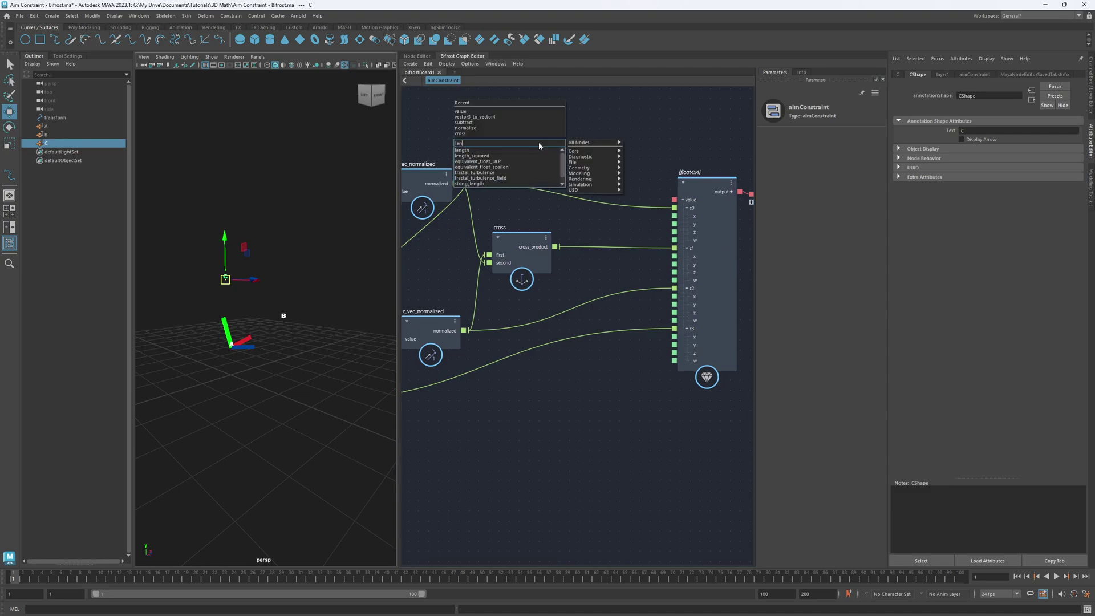
key("Return")
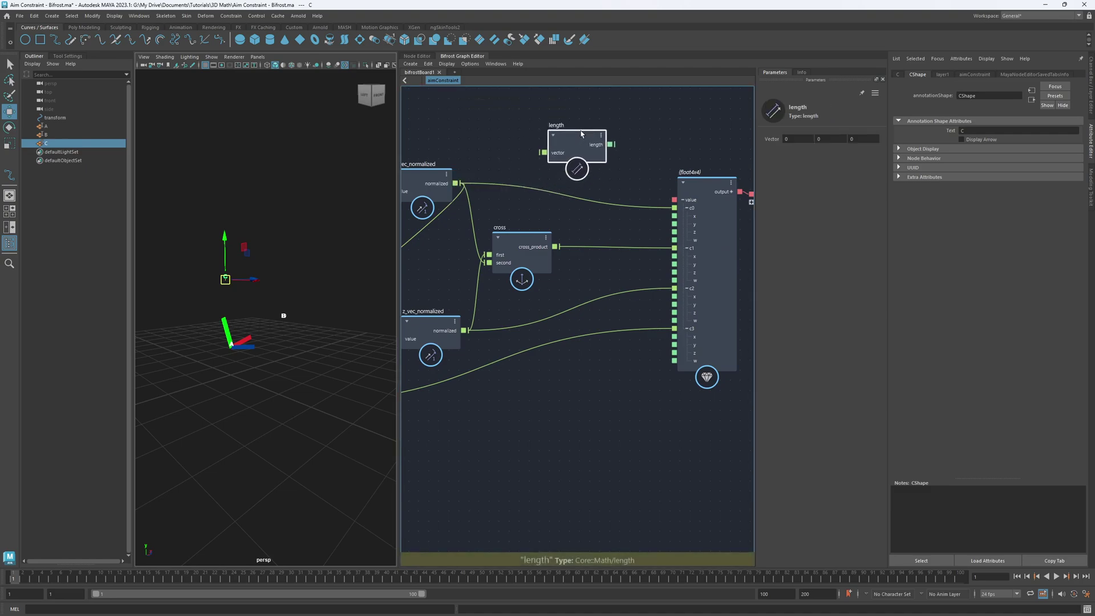
left_click_drag(556, 247, 545, 151)
left_click(683, 123)
Connect the length result to a new port on the output node and add a watchpoint to that connection.
middle_click_drag(677, 145, 590, 141, "alt")
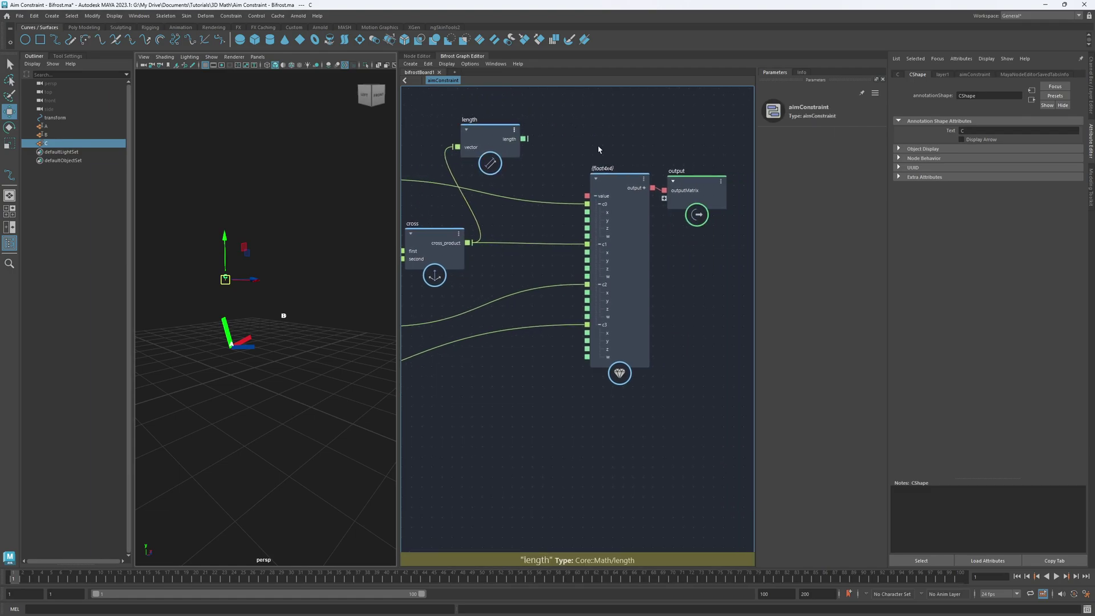
left_click_drag(673, 184, 680, 152)
mouse_move(524, 139)
left_mouse_down()
mouse_move(699, 166)
mouse_move(527, 140)
left_mouse_up()
left_click(616, 126)
right_click(579, 140)
left_click(611, 153)
Reposition the output and length nodes so that the length watchpoint is clear of the value node.
left_click_drag(730, 169, 740, 228)
left_click_drag(520, 147, 547, 103)
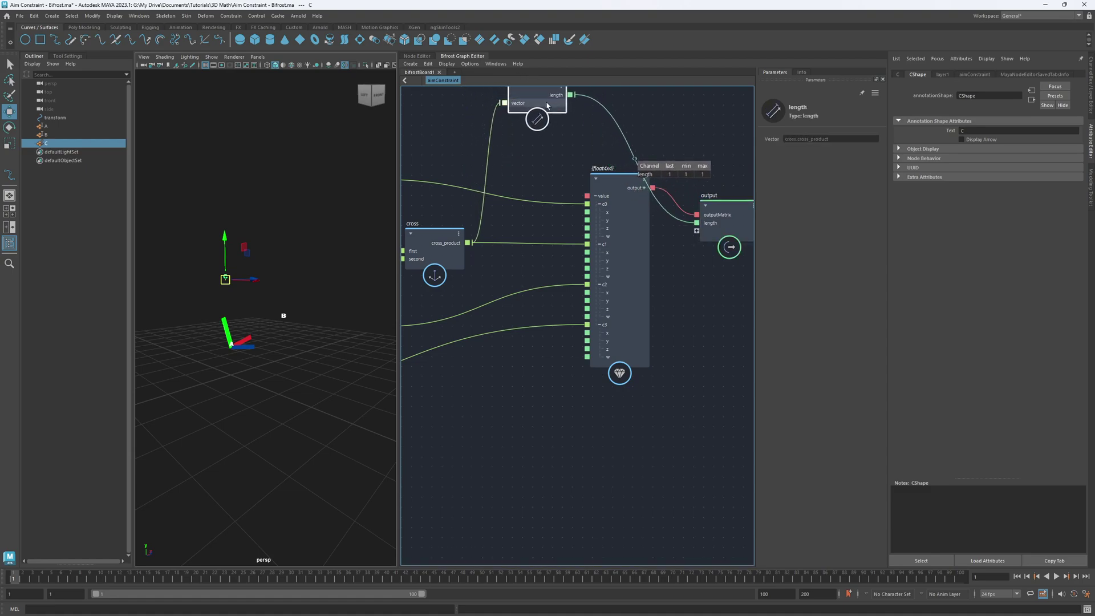
left_click_drag(638, 161, 536, 132)
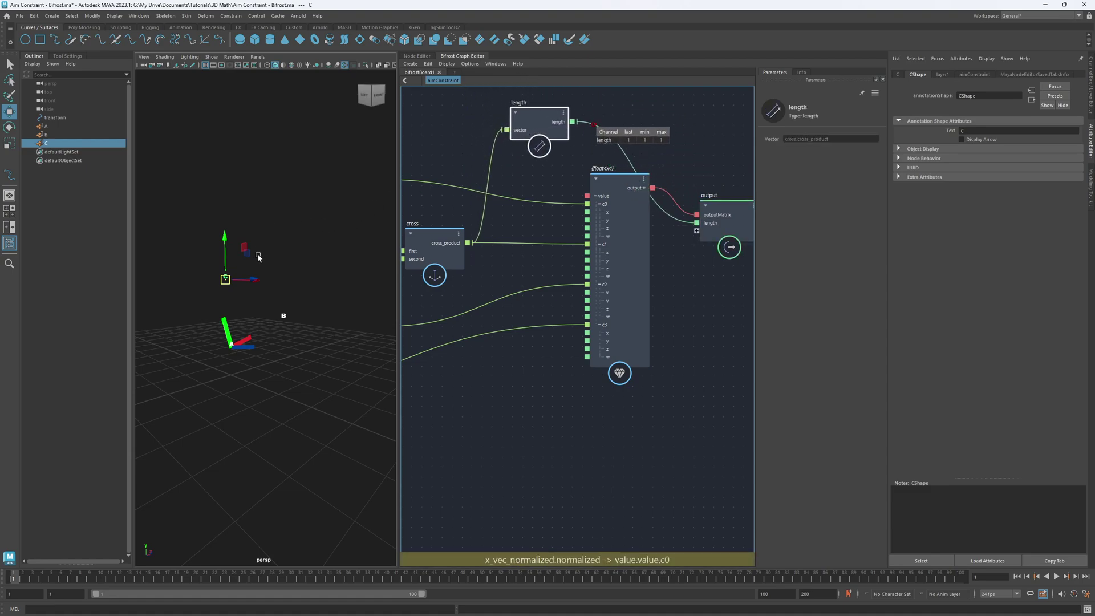
Move locators C and B around the viewport to test the cross product's length, and undo the last B move.
left_click_drag(227, 282, 184, 235)
left_click_drag(276, 302, 317, 341)
left_click_drag(318, 342, 318, 383, "alt")
left_click_drag(324, 312, 219, 337)
left_click_drag(376, 365, 319, 319, "alt")
key("ctrl+z")
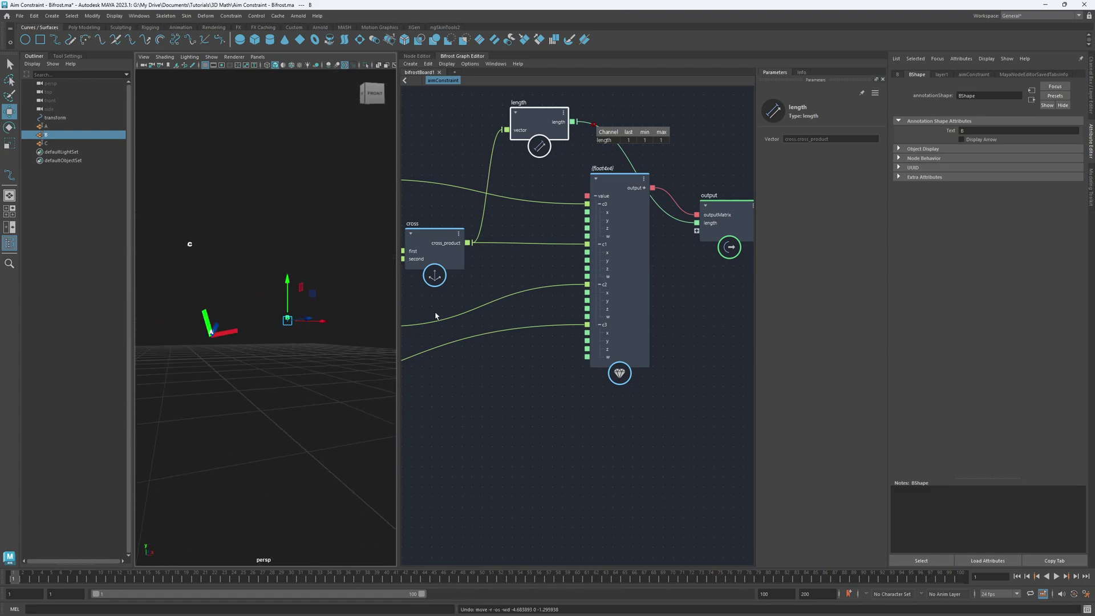
Rename the cross node as y_vec.
middle_click_drag(454, 259, 571, 255)
double_click(529, 221)
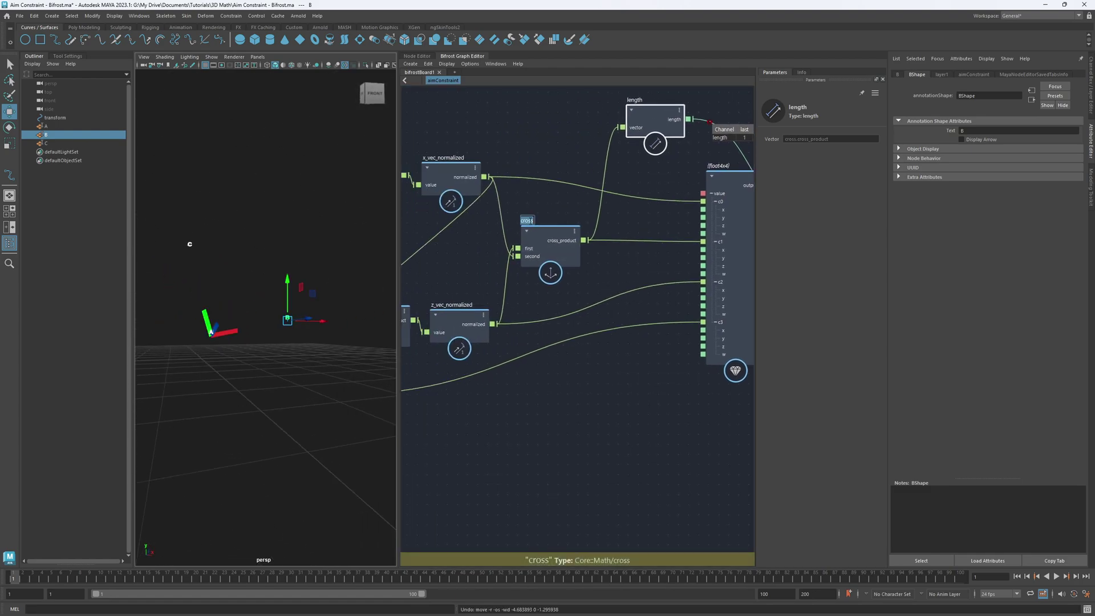
type("y")
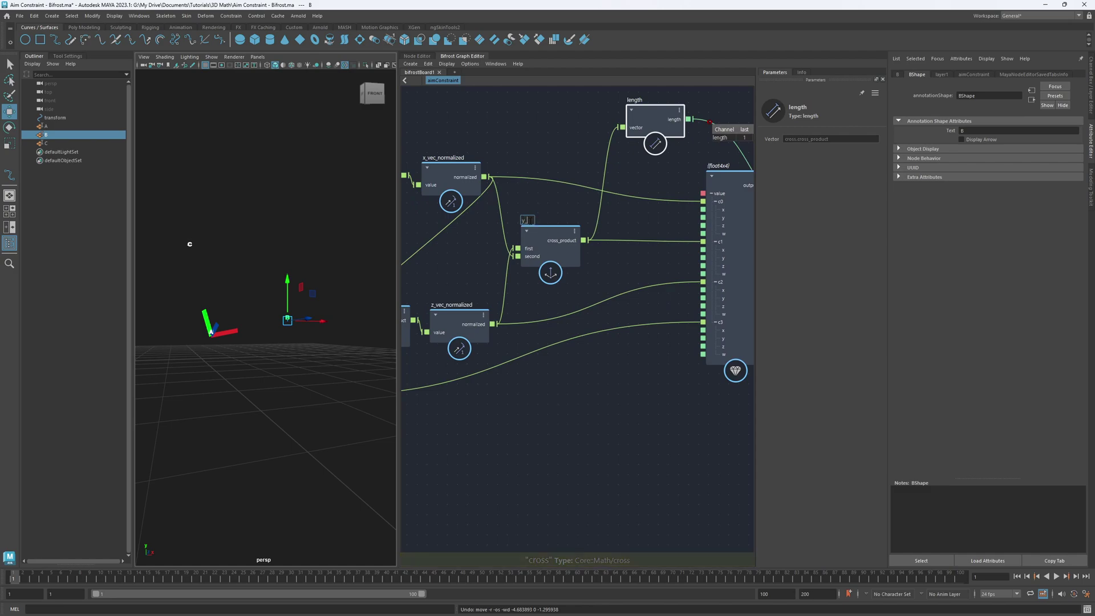
type("_vec")
key("Return")
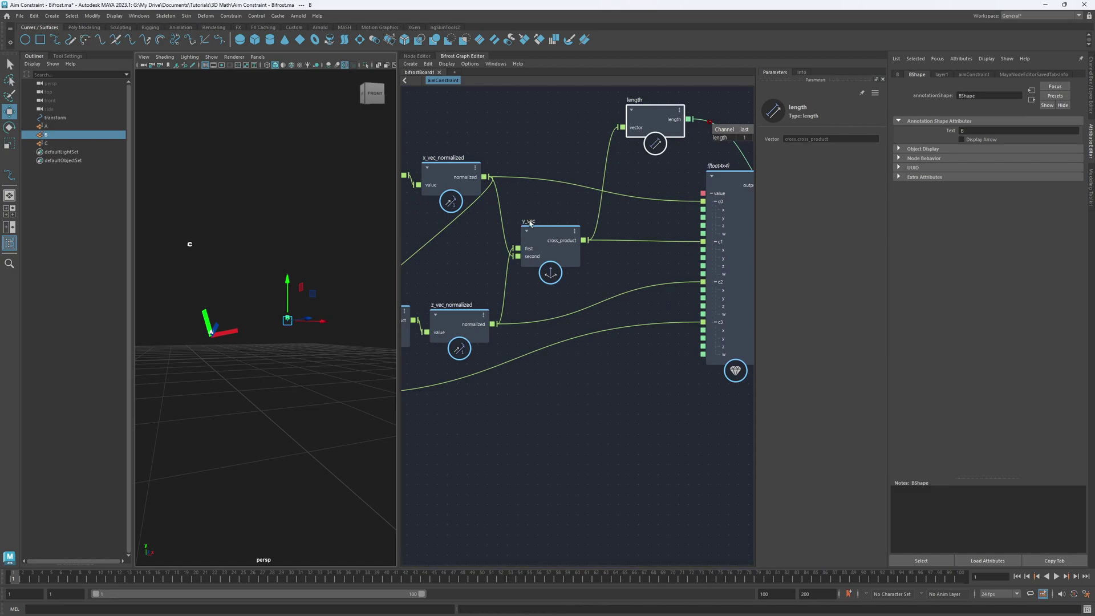
Add a normalize node between y_vec and the value node.
left_click(623, 270)
key("Tab")
type("co")
key("BackSpace")
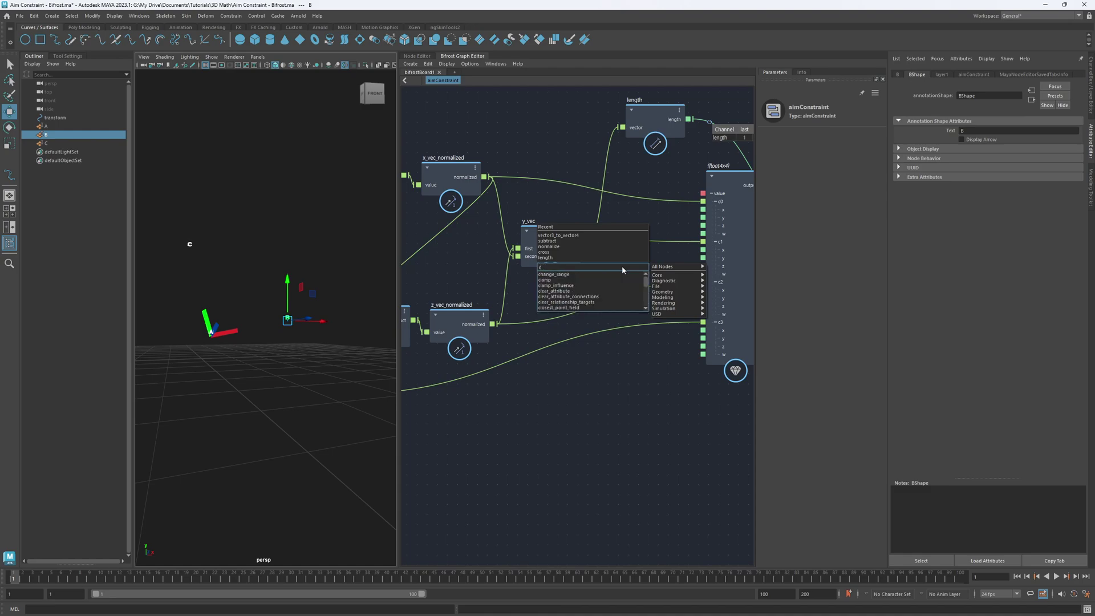
key("BackSpace")
type("norm")
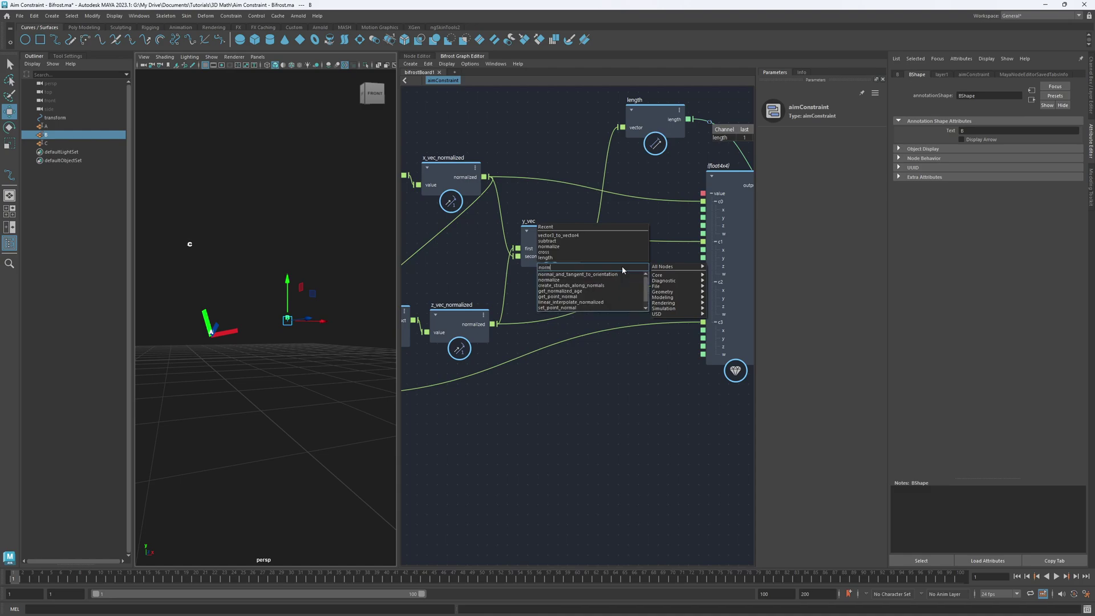
key("Return")
Route y_vec's cross_product through the normalize node into c1 of the value node, detaching it from the length node.
left_click_drag(620, 285, 631, 258)
left_click_drag(598, 224, 628, 248)
left_click_drag(555, 249, 529, 247)
mouse_move(625, 250)
left_mouse_down()
mouse_move(703, 242)
mouse_move(631, 241)
left_mouse_up()
left_click(669, 235)
left_click_drag(541, 246, 578, 248)
left_click_drag(644, 244, 664, 242)
Delete the length node and raise the output node toward the value node's height.
scroll(620, 190, "down", 2)
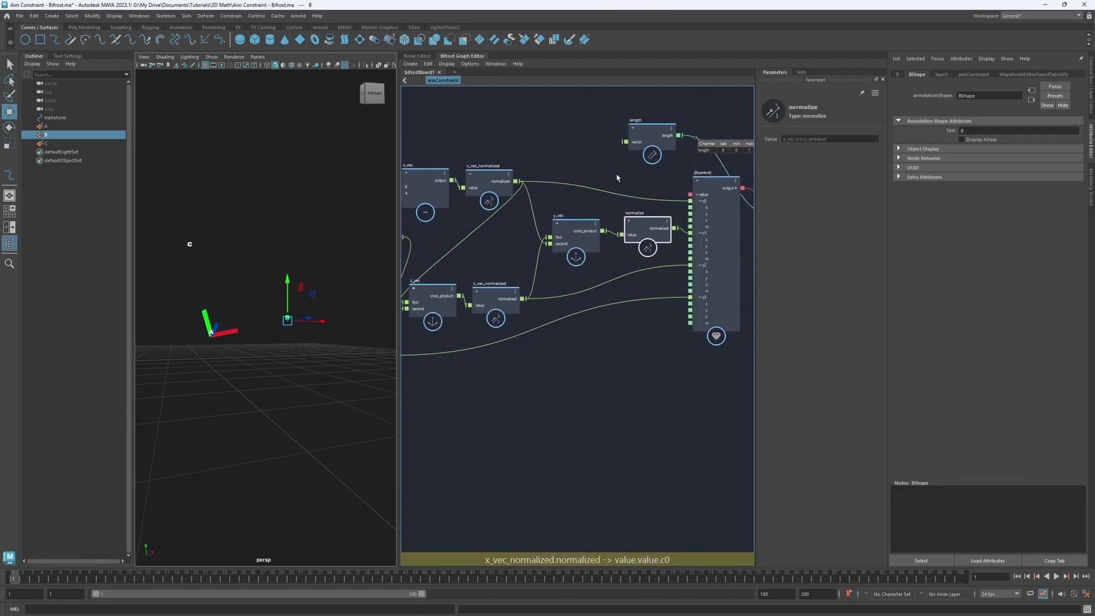
middle_click_drag(618, 178, 496, 204, "alt")
left_click(516, 150)
key("Delete")
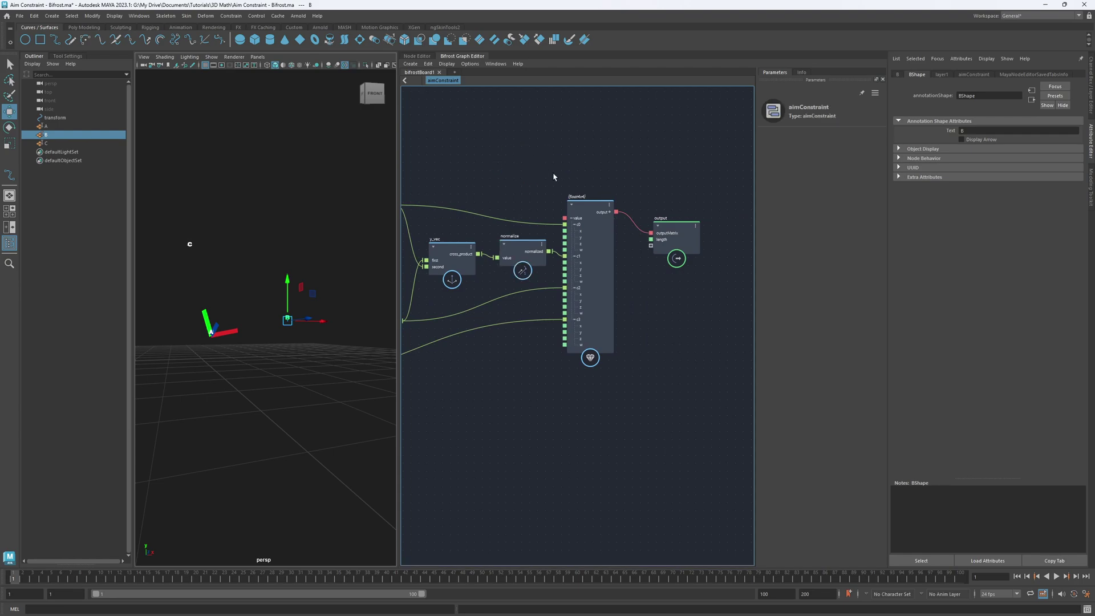
left_click_drag(677, 227, 669, 207)
Line up the normalize node beside y_vec, and raise x_vec and x_vec_normalized to space the rows evenly.
middle_click_drag(557, 141, 680, 142, "alt")
left_click_drag(650, 247, 645, 250)
middle_click_drag(630, 231, 686, 217, "alt")
left_click_drag(212, 221, 279, 231, "alt")
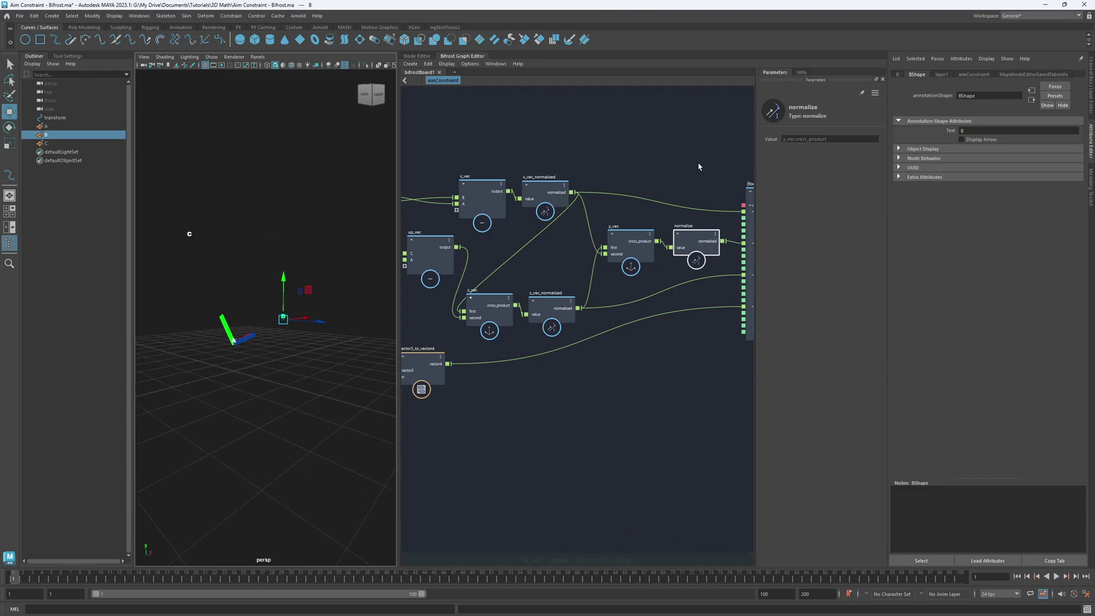
middle_click_drag(679, 154, 598, 153, "alt")
middle_click_drag(504, 171, 608, 169, "alt")
left_click_drag(480, 142, 573, 159)
left_click_drag(492, 256, 590, 316)
left_click_drag(595, 198, 724, 238)
Rename the normalize node beside y_vec as y_vec_normalized.
double_click(704, 221)
type("y_")
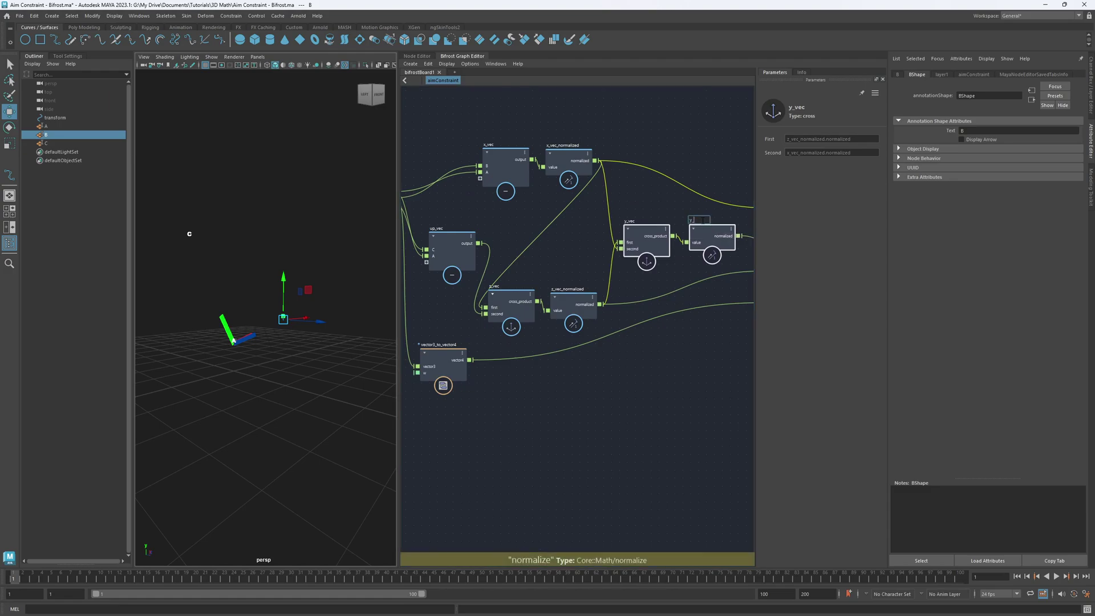
type("vec_normalized")
key("Return")
Nudge z_vec and z_vec_normalized together to tidy their row.
left_click(550, 279)
left_click_drag(556, 344, 475, 284)
left_click_drag(571, 295, 575, 297)
middle_click_drag(593, 246, 494, 231, "alt")
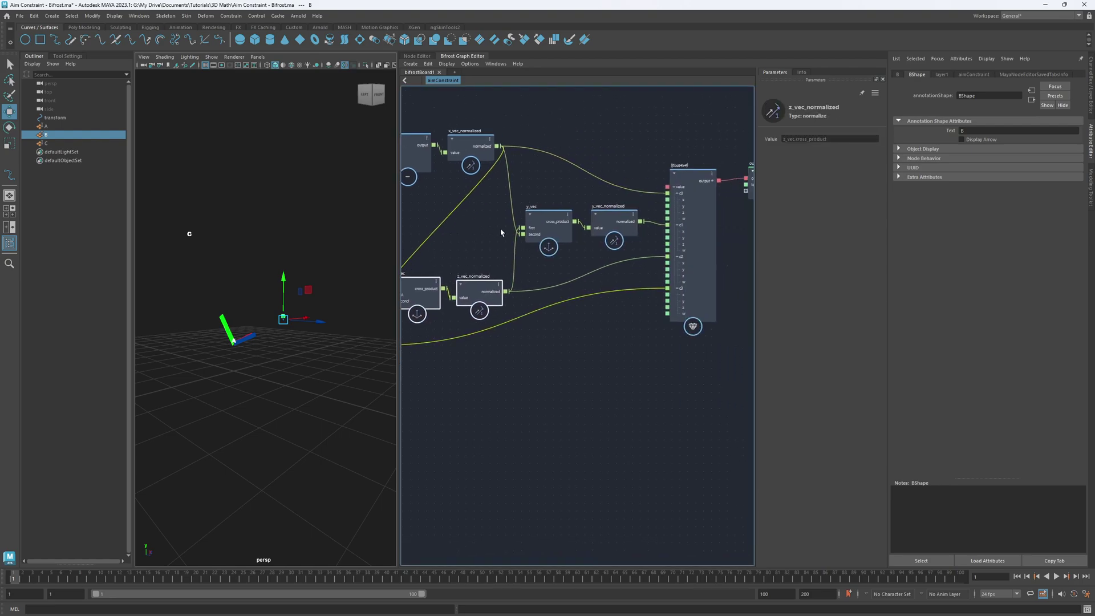
Move locator B in the viewport to test the aim, and select the aimConstraint node in the Node Editor.
left_click_drag(327, 261, 338, 322, "alt")
left_click_drag(269, 308, 333, 308)
double_click(458, 57)
left_click_drag(403, 296, 546, 342, "alt")
middle_click_drag(546, 342, 486, 350, "alt")
left_click(883, 72)
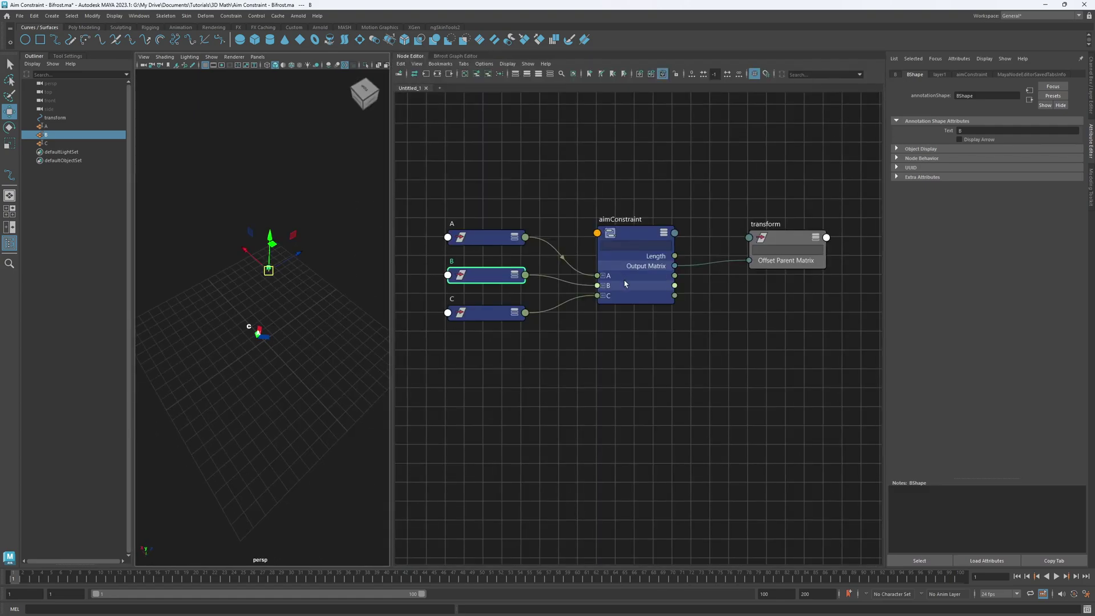
left_click(676, 251)
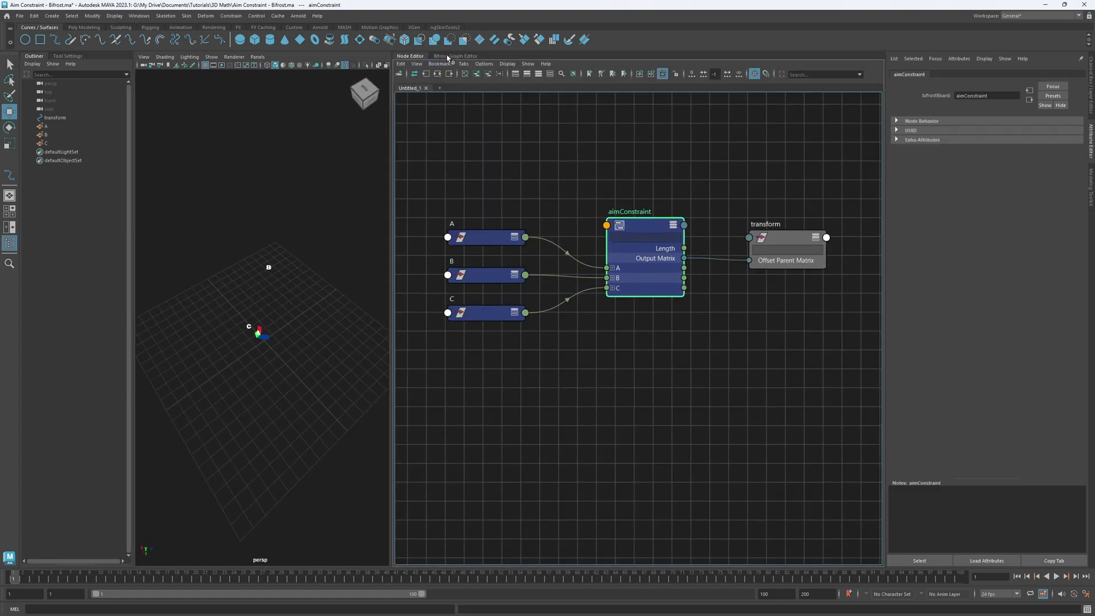
Delete the length port from the output node in the Bifrost graph.
left_click(450, 57)
right_click(674, 184)
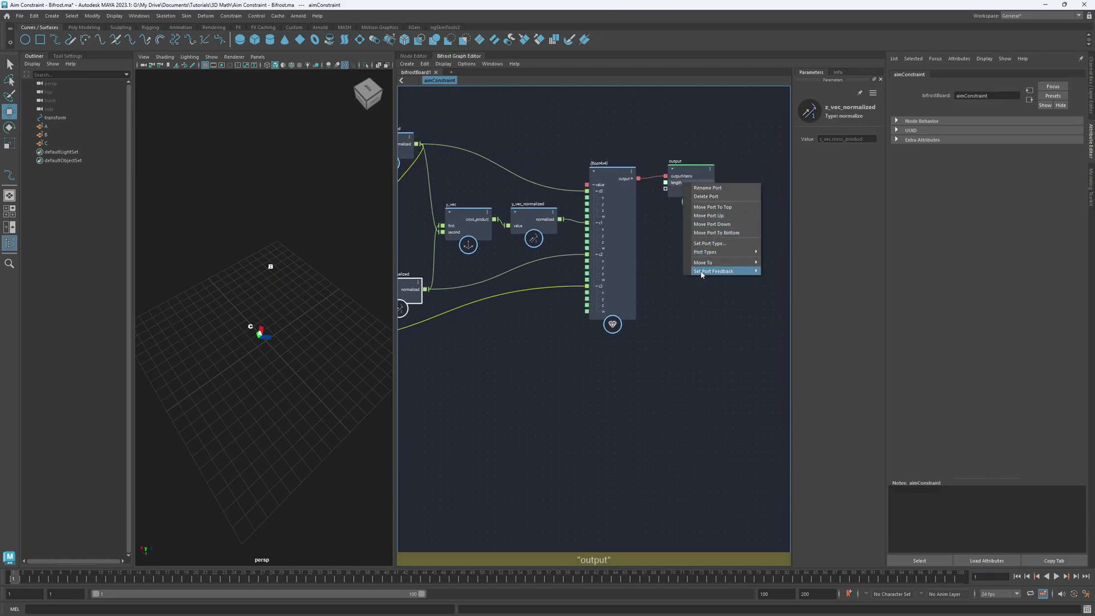
left_click(717, 197)
left_click(701, 184)
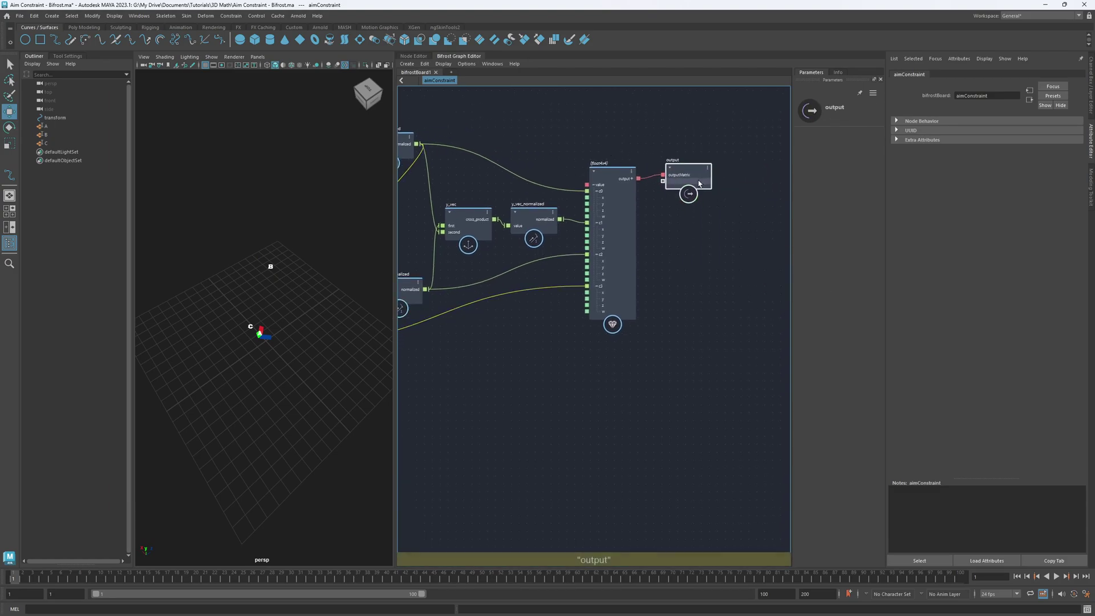
Return to the Node Editor and align the aimConstraint and transform nodes with the locators.
left_click(414, 56)
left_click(623, 183)
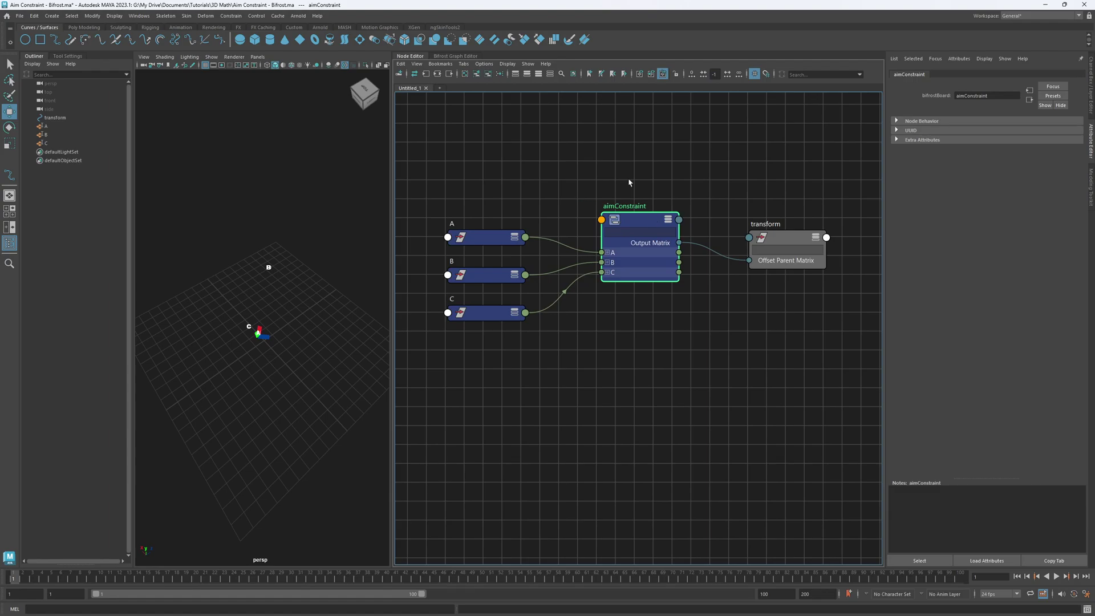
left_click_drag(646, 270, 641, 276)
left_click_drag(787, 260, 782, 255)
left_click(636, 240)
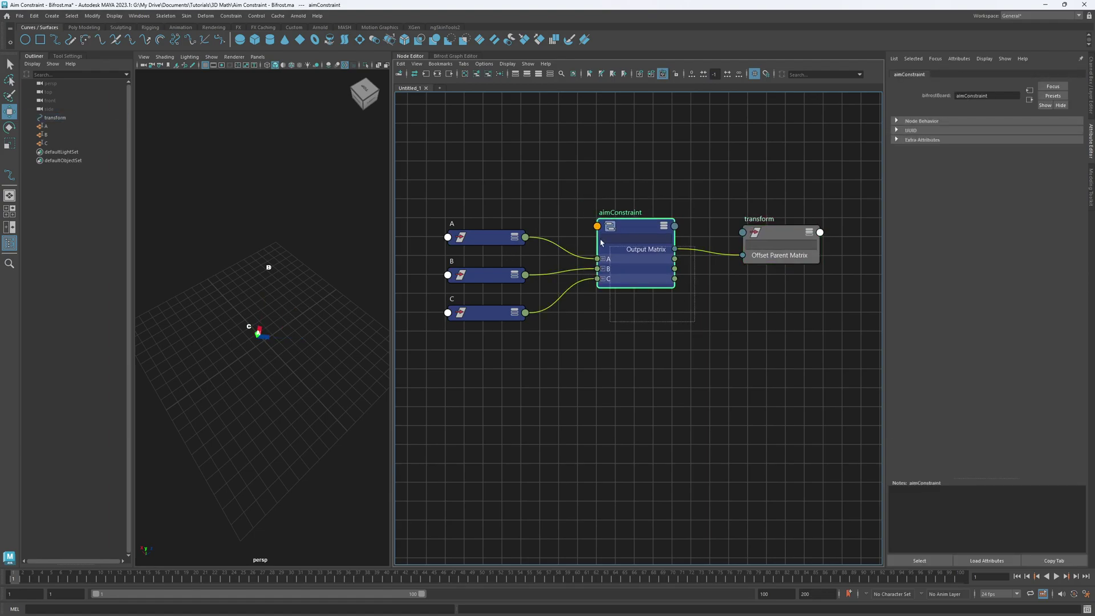
Move locators B and C around the viewport to test the aim and up directions from several angles.
left_click(306, 317)
scroll(317, 334, "up", 5)
left_click_drag(318, 334, 251, 320, "alt")
left_click(381, 284)
left_click_drag(380, 283, 287, 296)
left_click_drag(151, 245, 178, 271)
mouse_move(183, 278)
left_mouse_down("alt")
mouse_move(237, 259)
mouse_move(314, 259)
mouse_move(152, 345)
mouse_move(196, 236)
mouse_move(233, 453)
mouse_move(245, 227)
mouse_move(153, 460)
mouse_move(336, 264)
mouse_move(388, 326)
left_mouse_up("alt")
left_click(319, 238)
left_click_drag(342, 277, 279, 227)
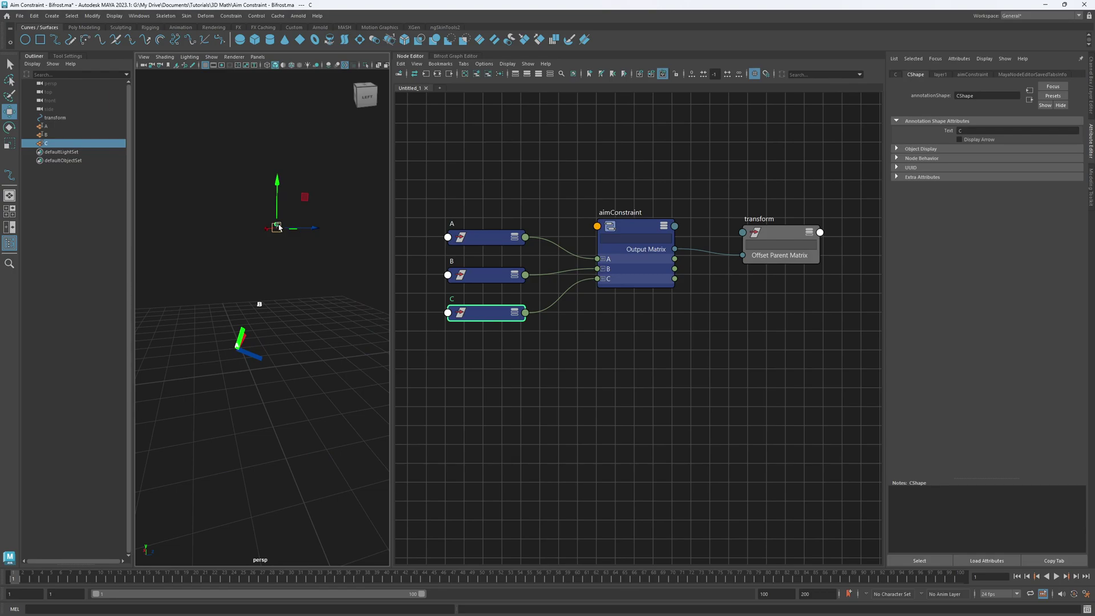
Clear the selection and show the aimConstraint graph in the Bifrost Graph Editor.
left_click(606, 139)
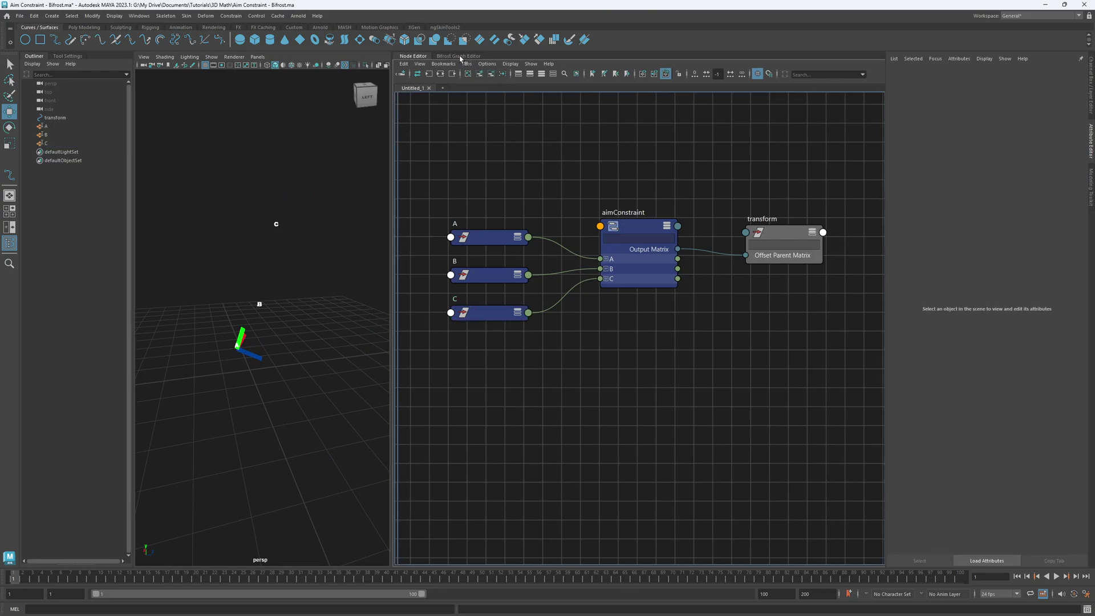
left_click(459, 56)
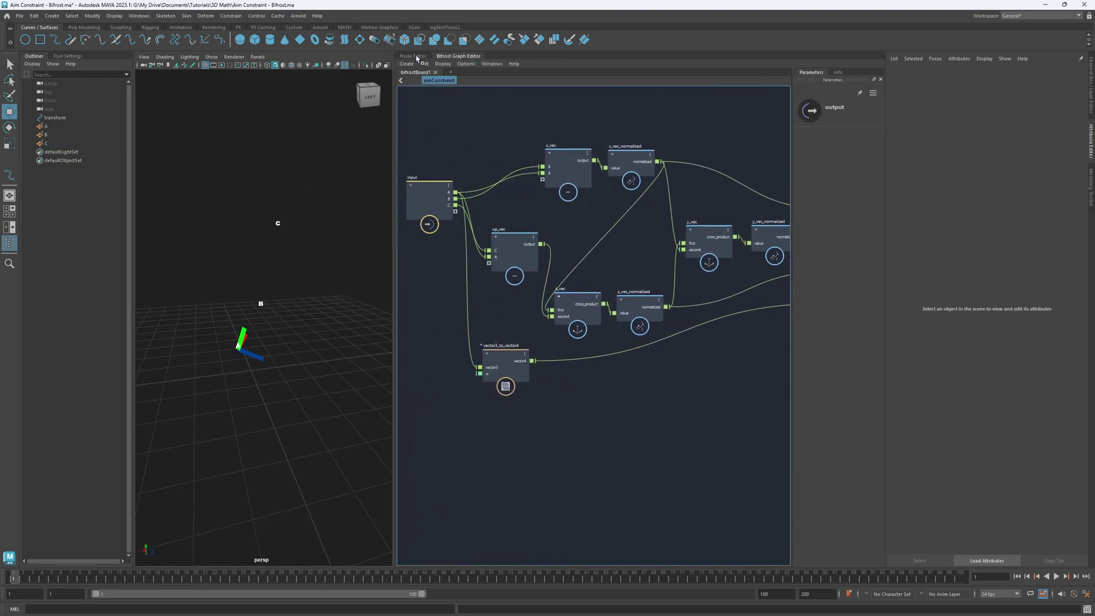
Inspect the aimConstraint node and its connections in the Node Editor, and return to the Bifrost graph.
left_click(413, 56)
left_click(632, 228)
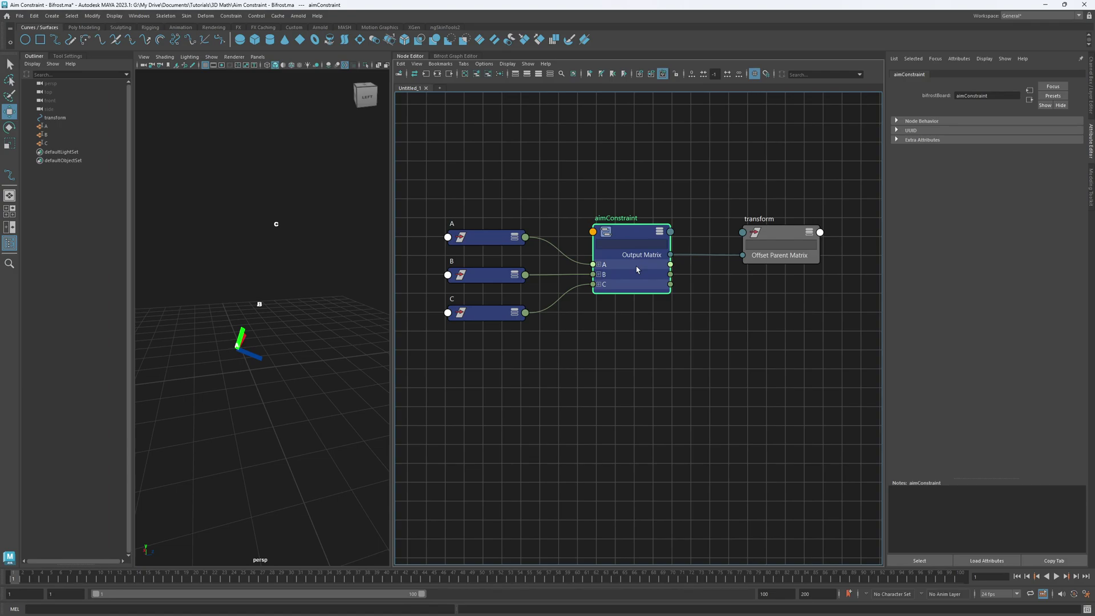
left_click(454, 56)
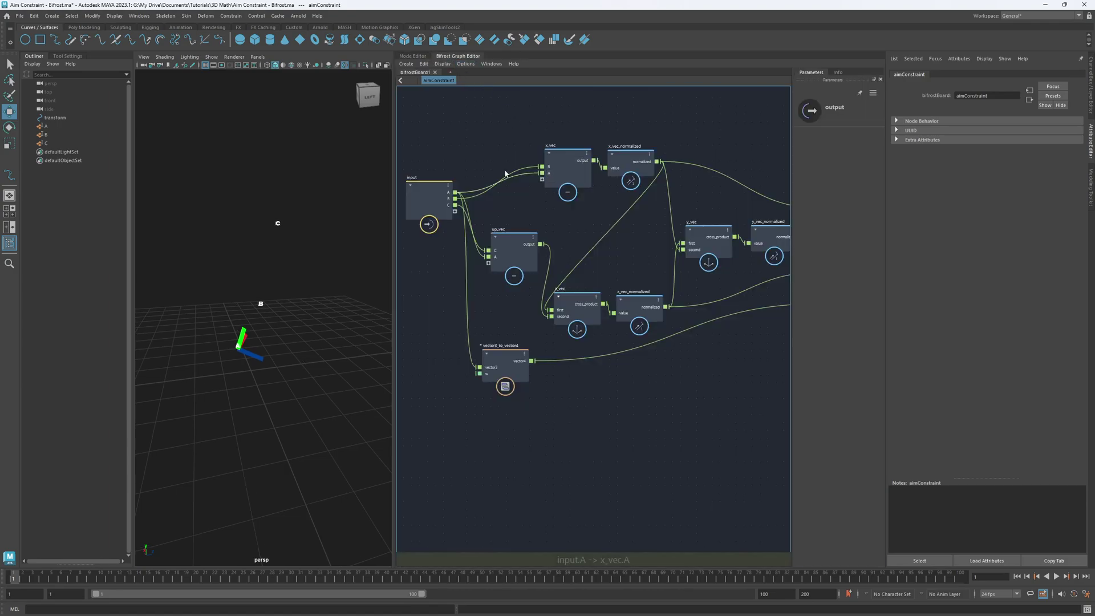
Move the up_vec and input nodes slightly upward to tidy the start of the Bifrost graph.
left_click(509, 242)
left_click_drag(508, 240, 509, 235)
mouse_move(429, 196)
left_mouse_down()
mouse_move(422, 227)
mouse_move(425, 181)
left_mouse_up()
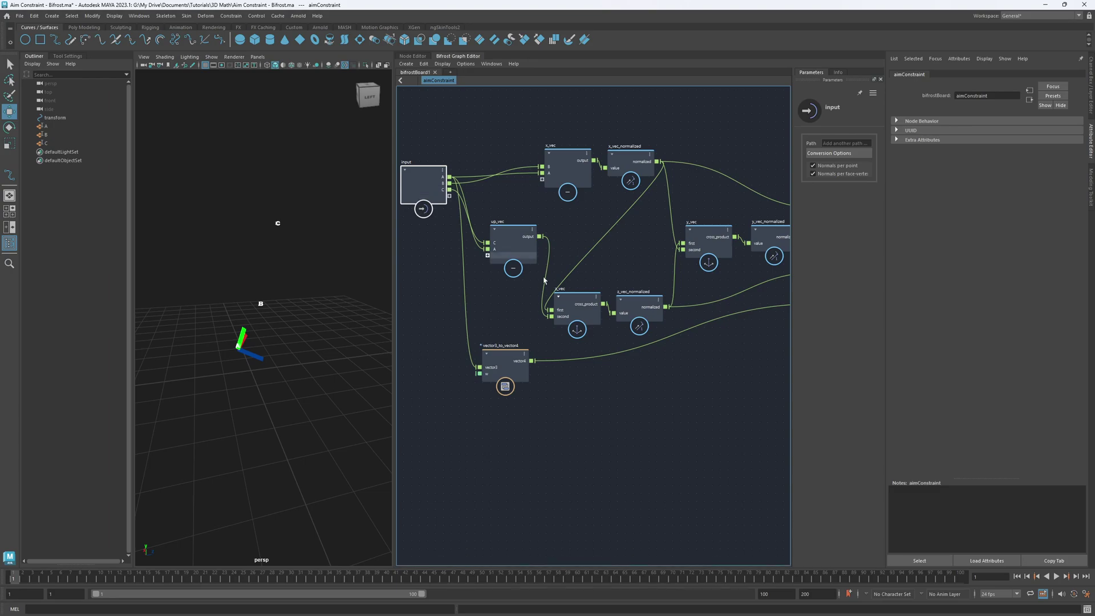
Review the float4x4 value node, the output node, the x_vec and x_vec_normalized pair, and the input node.
middle_click_drag(650, 409, 484, 428)
left_click(681, 287)
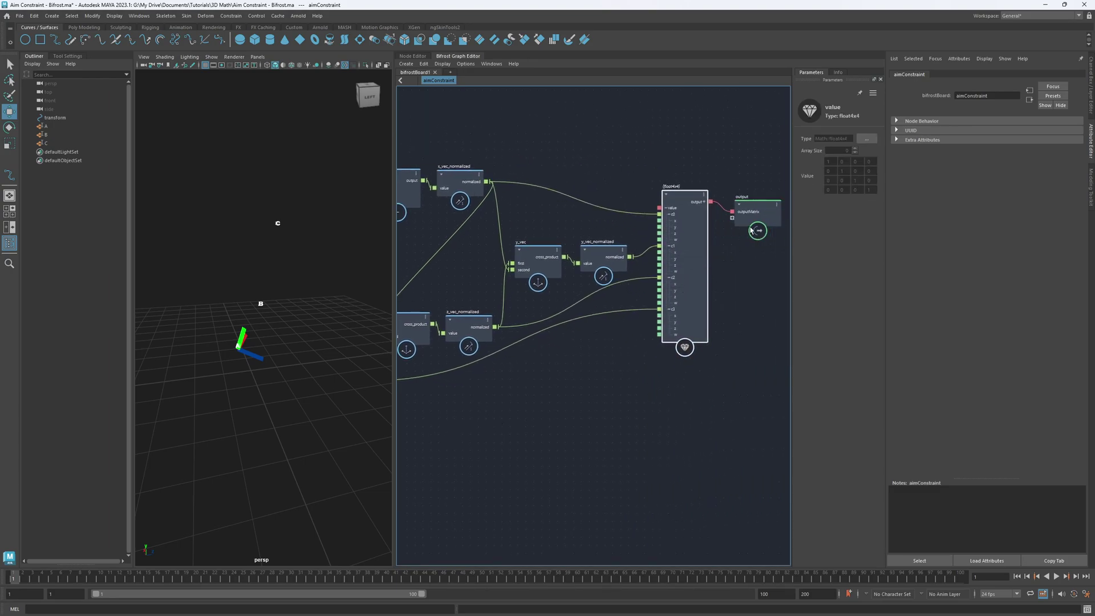
left_click(753, 206)
middle_click_drag(586, 183, 682, 159)
left_click_drag(457, 123, 565, 170)
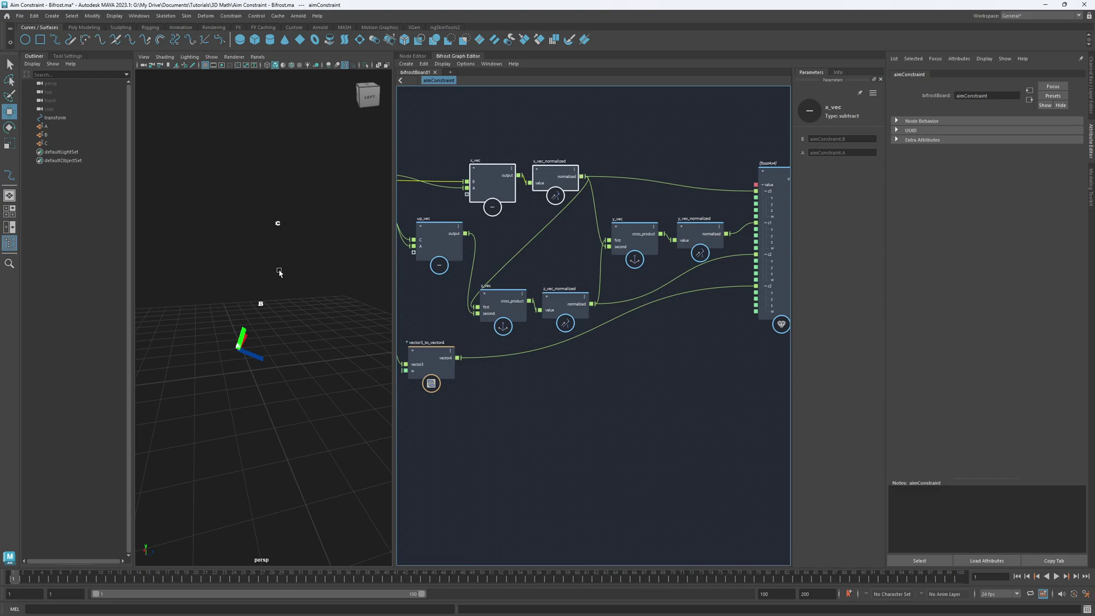
middle_click_drag(575, 240, 660, 244, "alt")
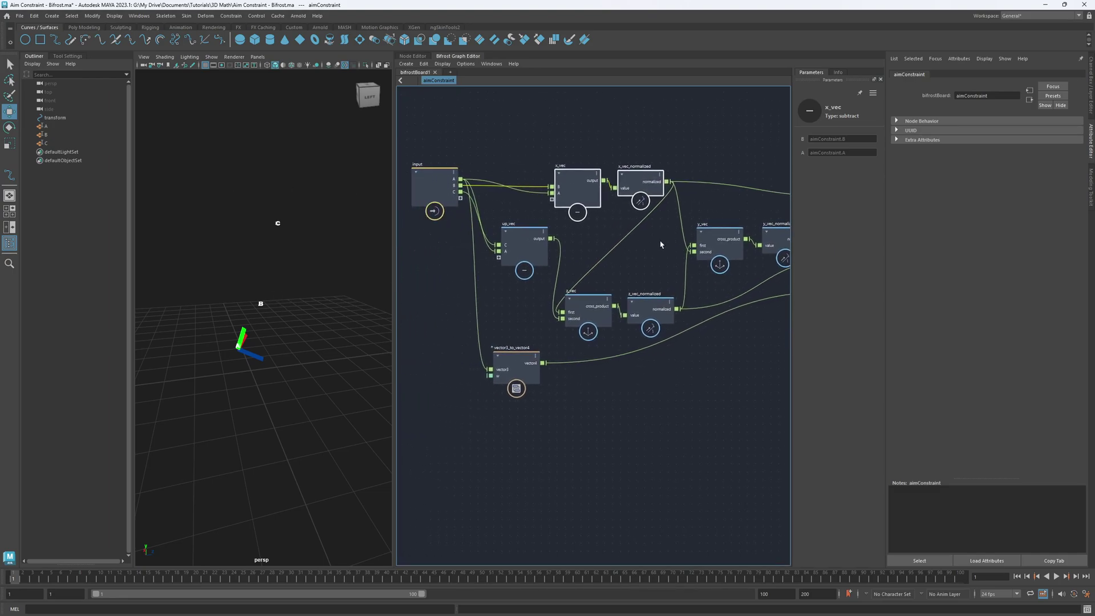
left_click(441, 192)
Move the vector3_to_vector4 node slightly up below the vector nodes and clear the selection.
left_click_drag(526, 368, 538, 359)
middle_click_drag(594, 379, 442, 375, "alt")
left_click(597, 374)
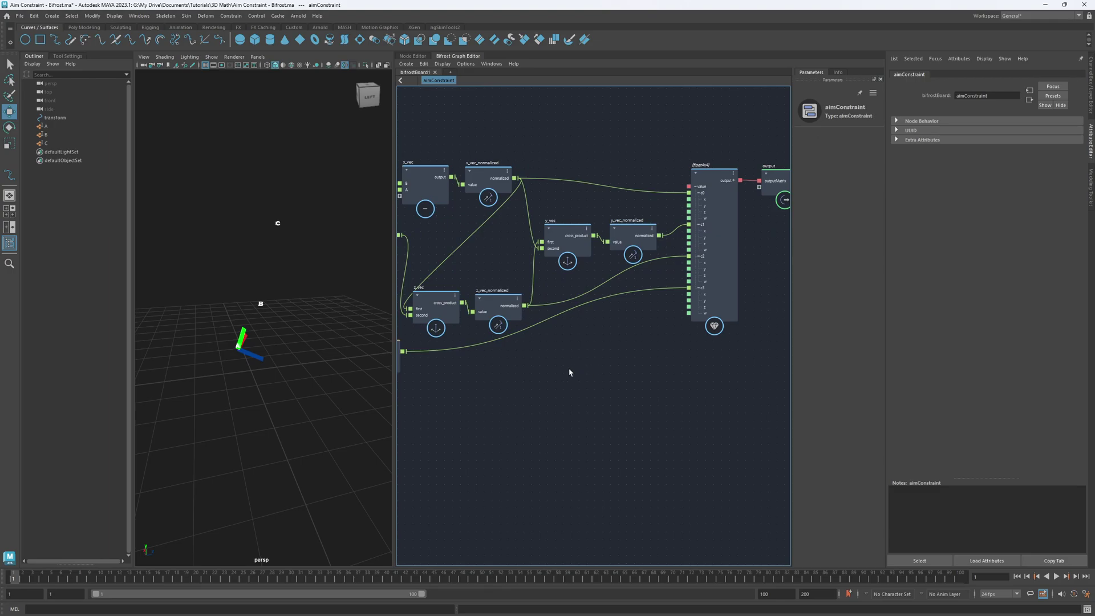
Move the float4x4 value node and the output node together slightly upward, nearer the x_vec row, and deselect them.
left_click(275, 225)
left_click_drag(275, 224, 297, 235, "alt")
middle_click_drag(622, 148, 584, 144, "alt")
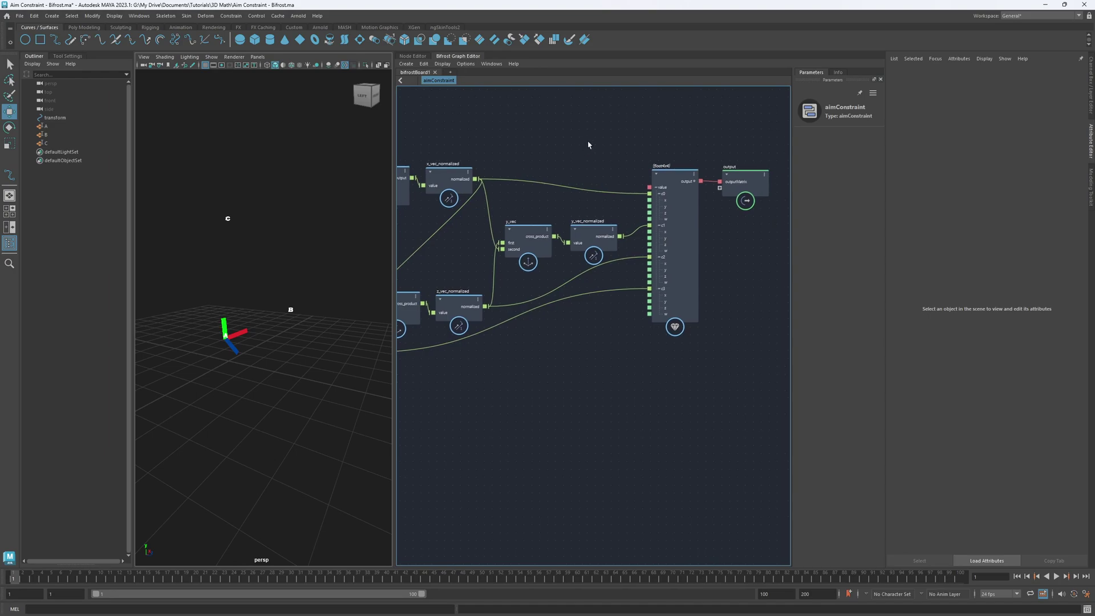
left_click(677, 209)
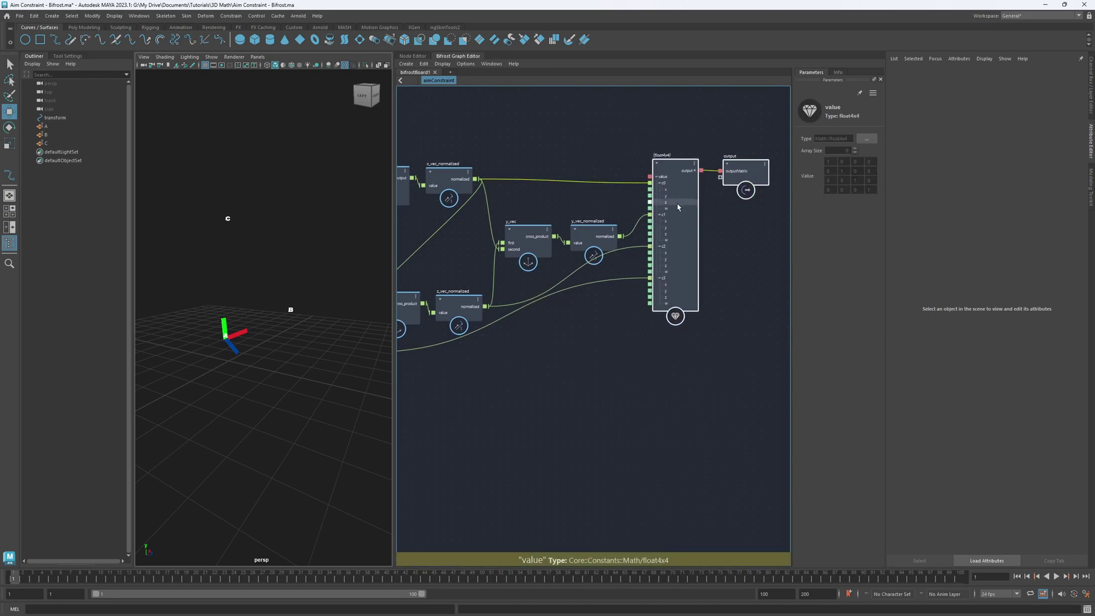
left_click(532, 149)
middle_click_drag(532, 150, 631, 157, "alt")
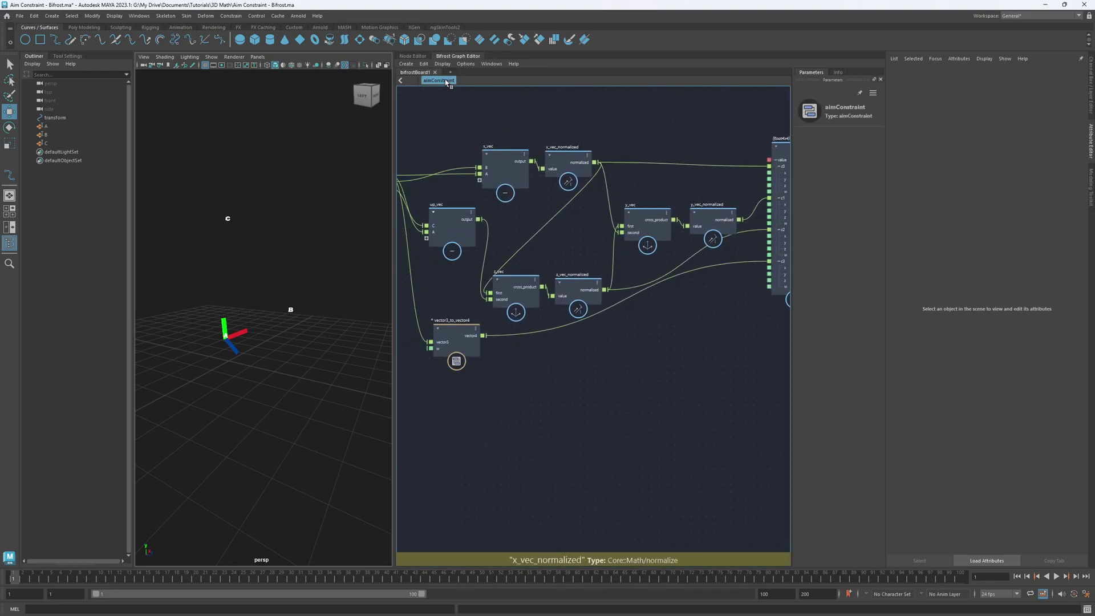
Compare the compact aimConstraint node setup in the Node Editor with the complete Bifrost graph.
left_click(412, 56)
left_click(644, 256)
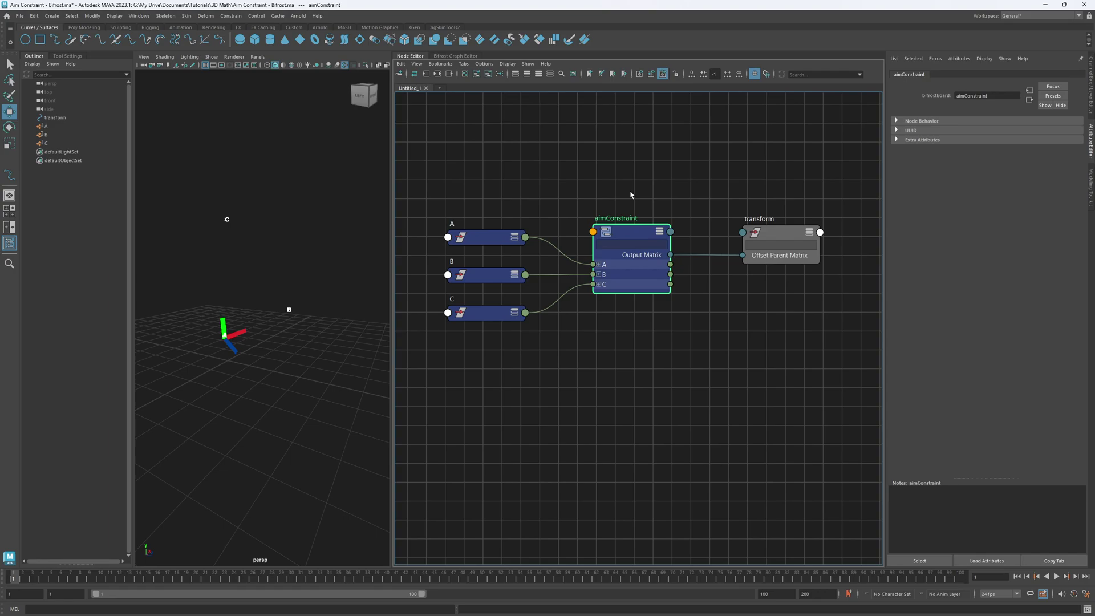
left_click(557, 178)
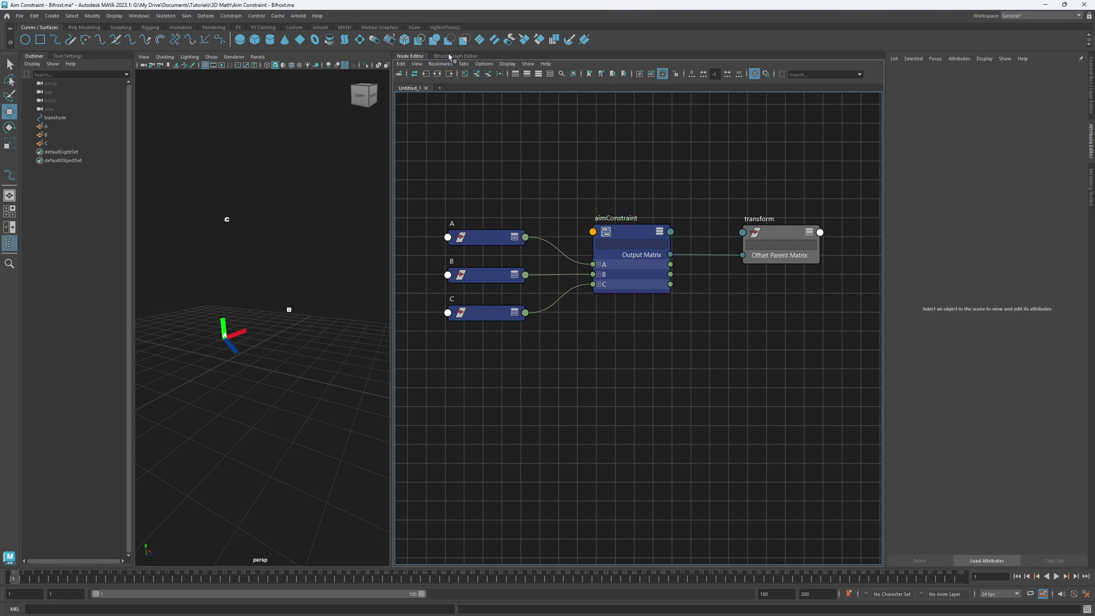
left_click(450, 56)
middle_click_drag(560, 120, 575, 172)
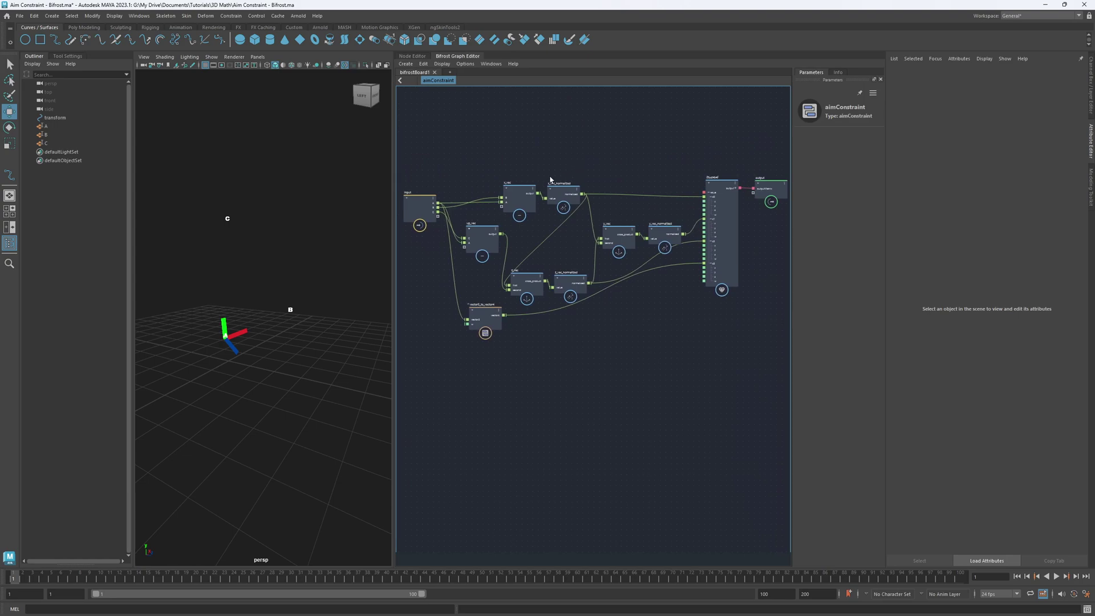